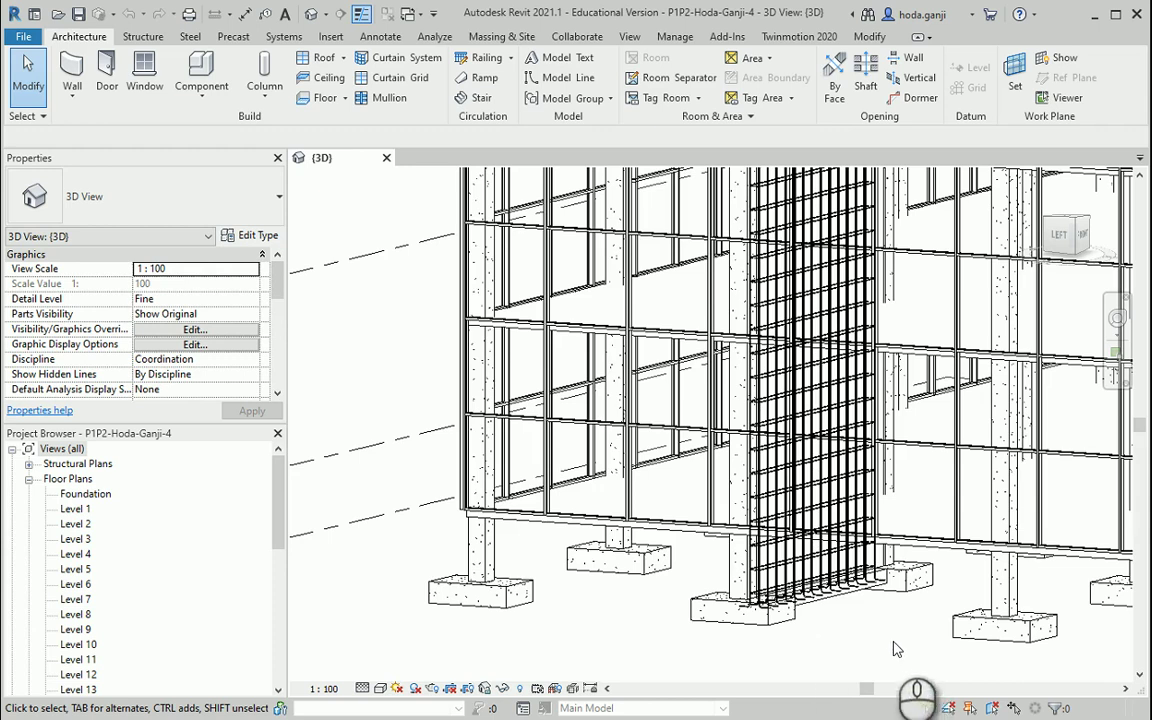
Orbit the 3D view and select the 1800 x 1200 x 450mm footing under the rebar column.
scroll(825, 632, up, 1)
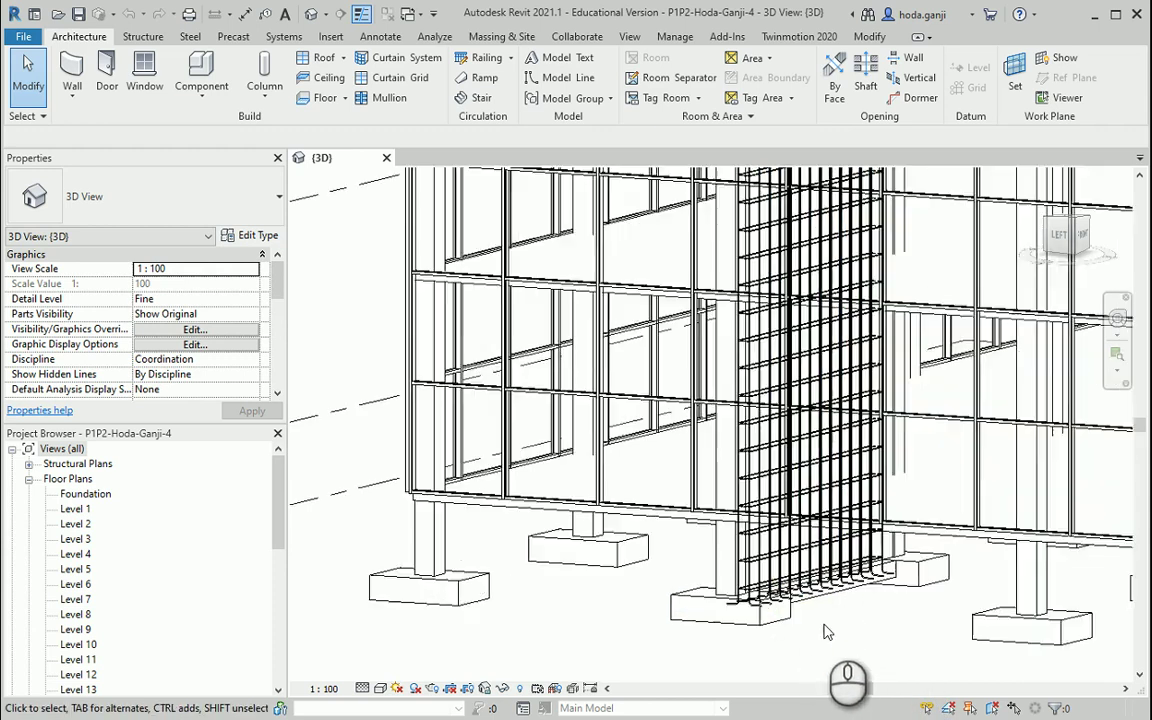
scroll(825, 632, up, 1)
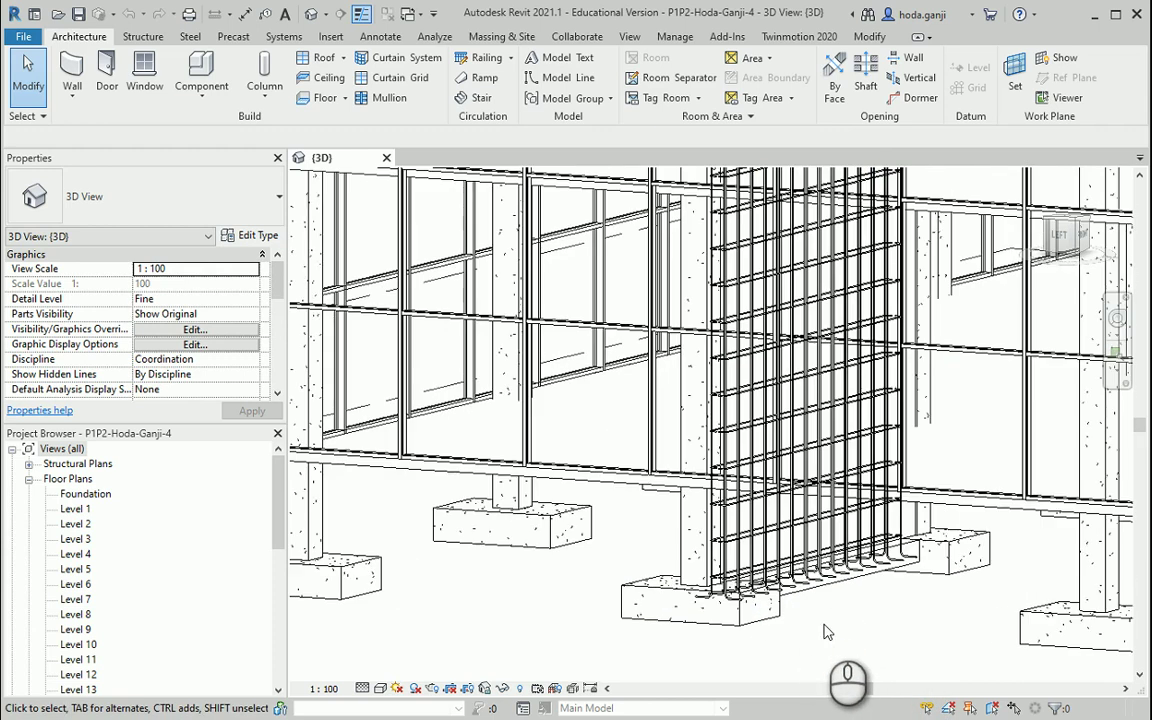
mouse_move(825, 632)
shift+middle_down()
mouse_move(765, 525)
mouse_move(718, 565)
shift+middle_up()
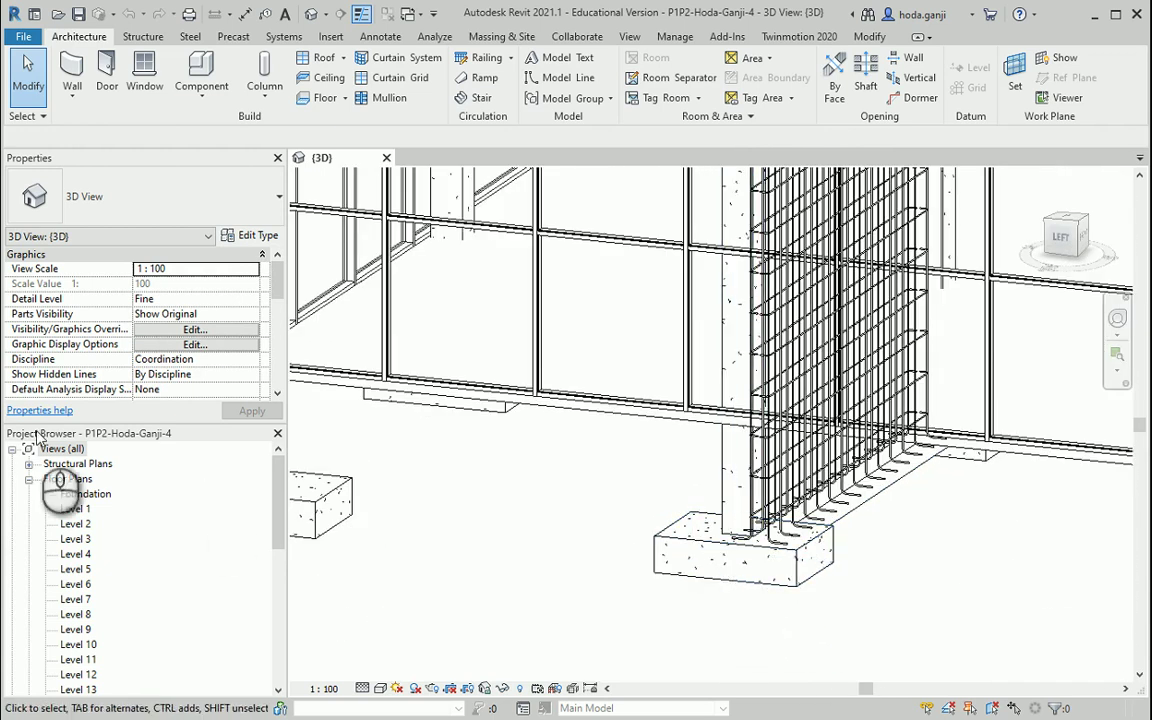
click(683, 554)
scroll(683, 554, up, 2)
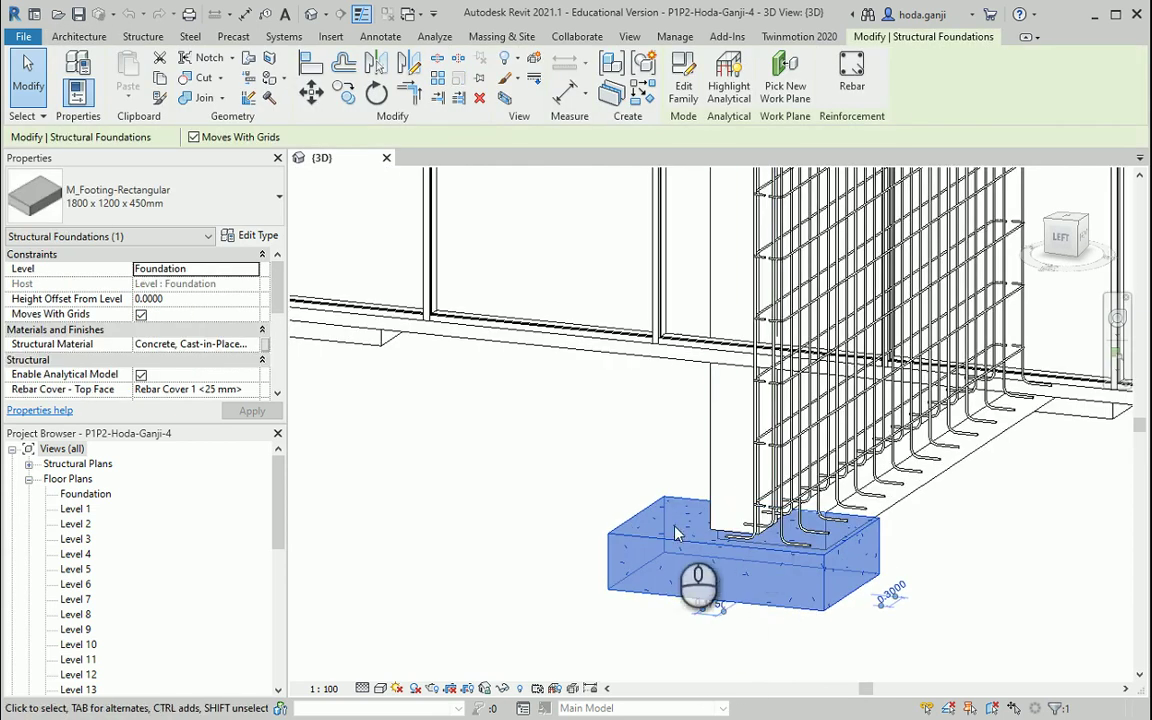
In the Foundation floor plan, move the section line onto grid line 1.
double_click(90, 494)
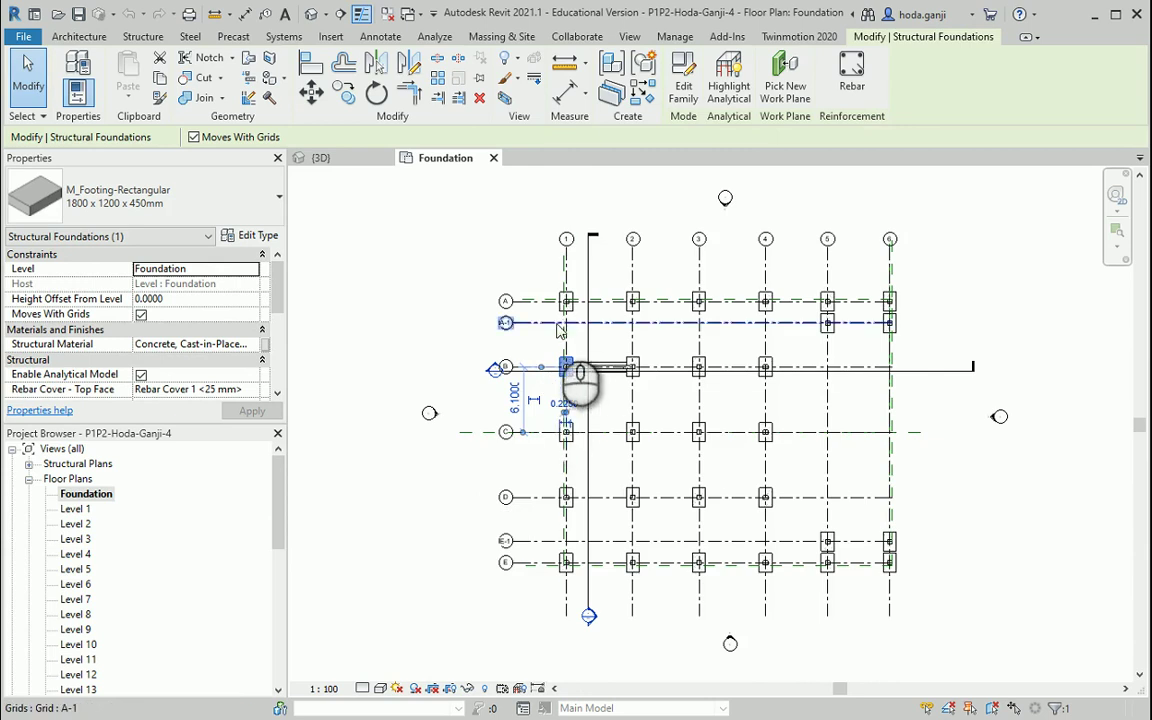
scroll(590, 360, up, 3)
scroll(569, 250, down, 2)
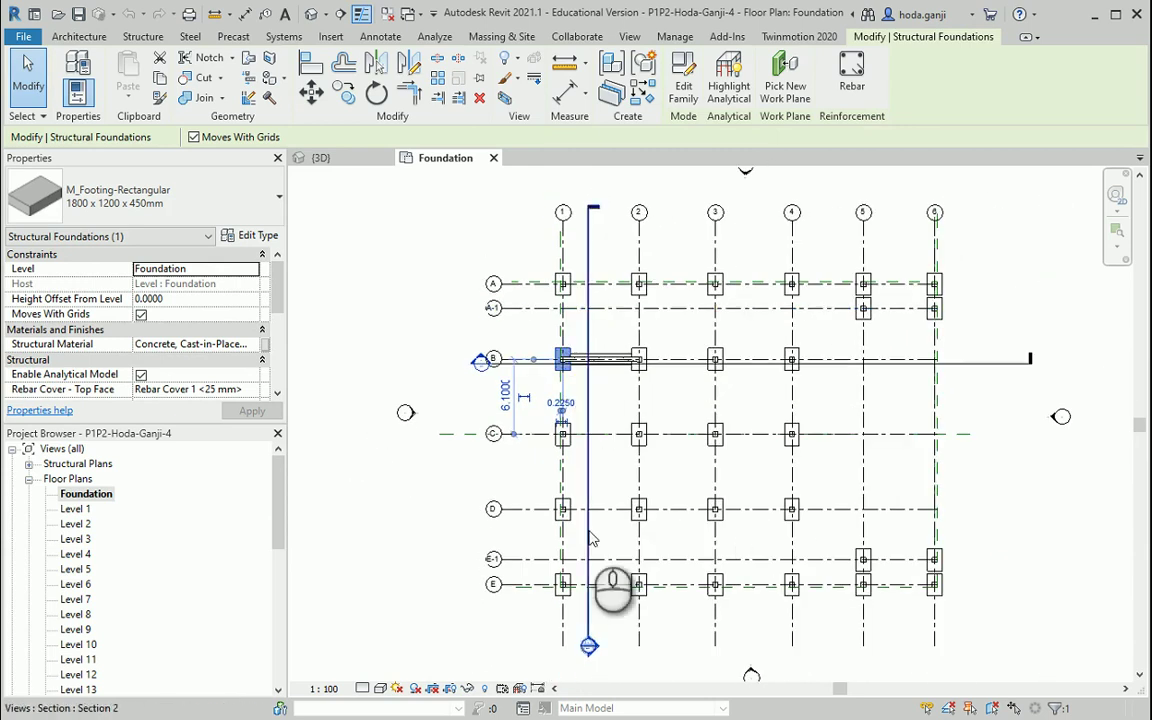
click(597, 617)
click(588, 645)
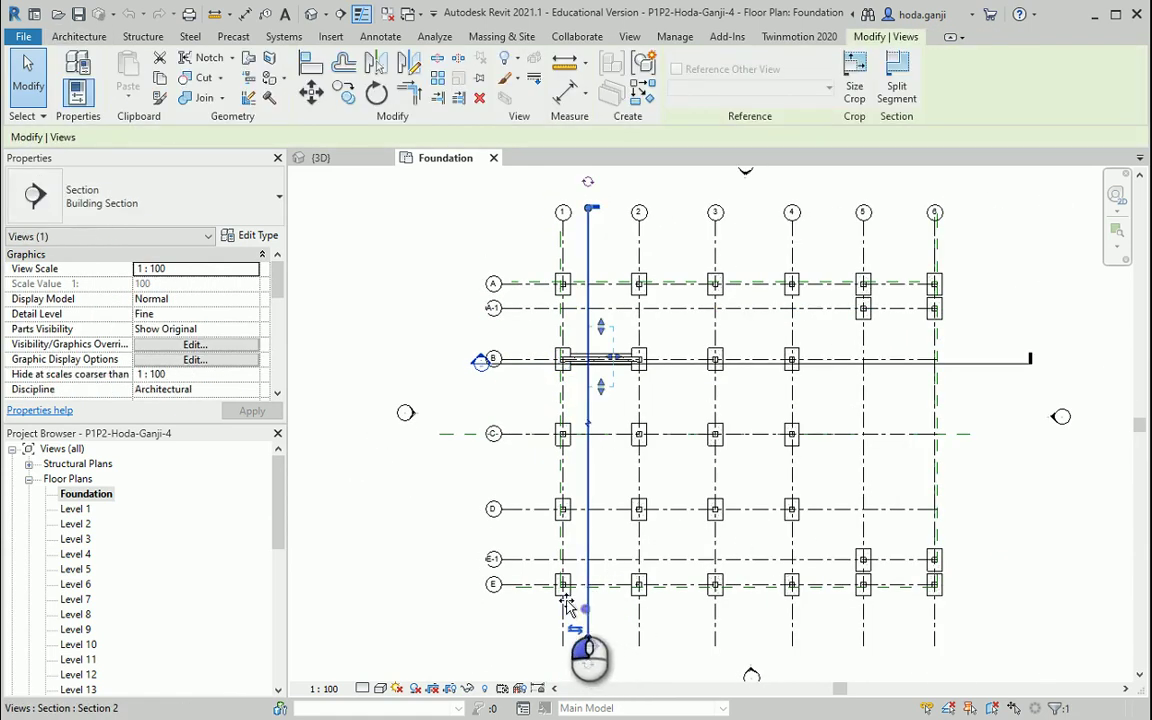
drag(566, 604, 558, 617)
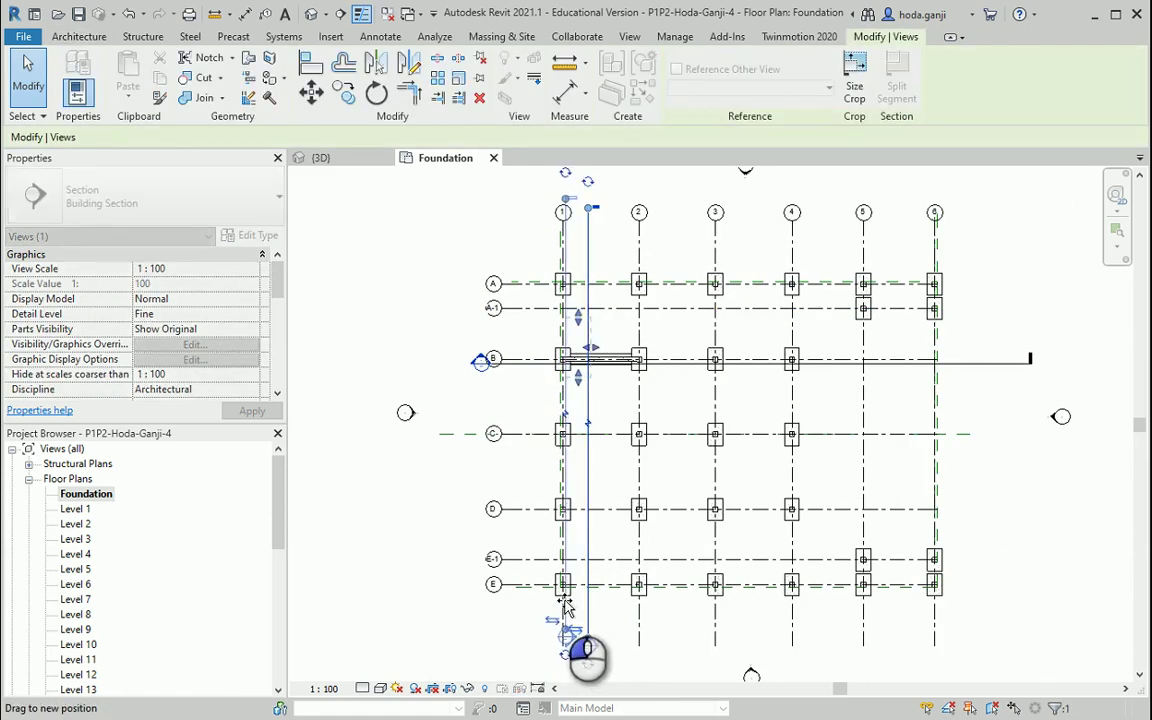
click(595, 683)
Open Section 2 and zoom in on the column and footing.
scroll(564, 645, up, 3)
scroll(564, 645, up, 2)
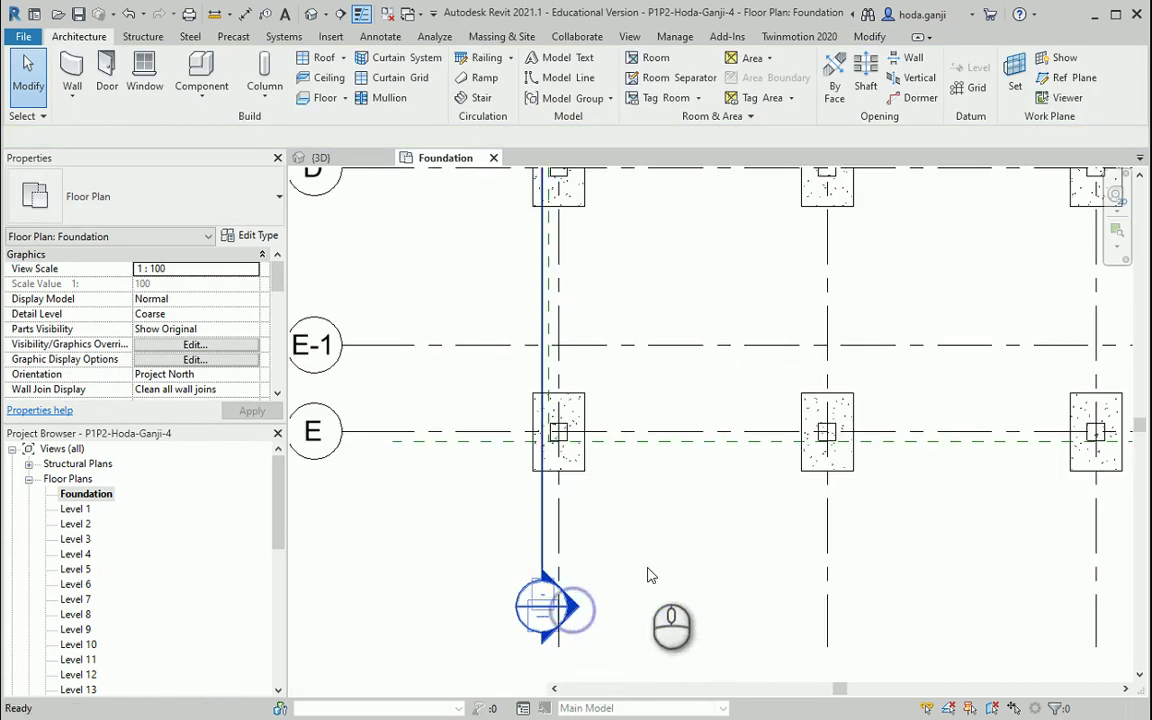
double_click(556, 607)
scroll(741, 654, up, 2)
scroll(684, 594, up, 2)
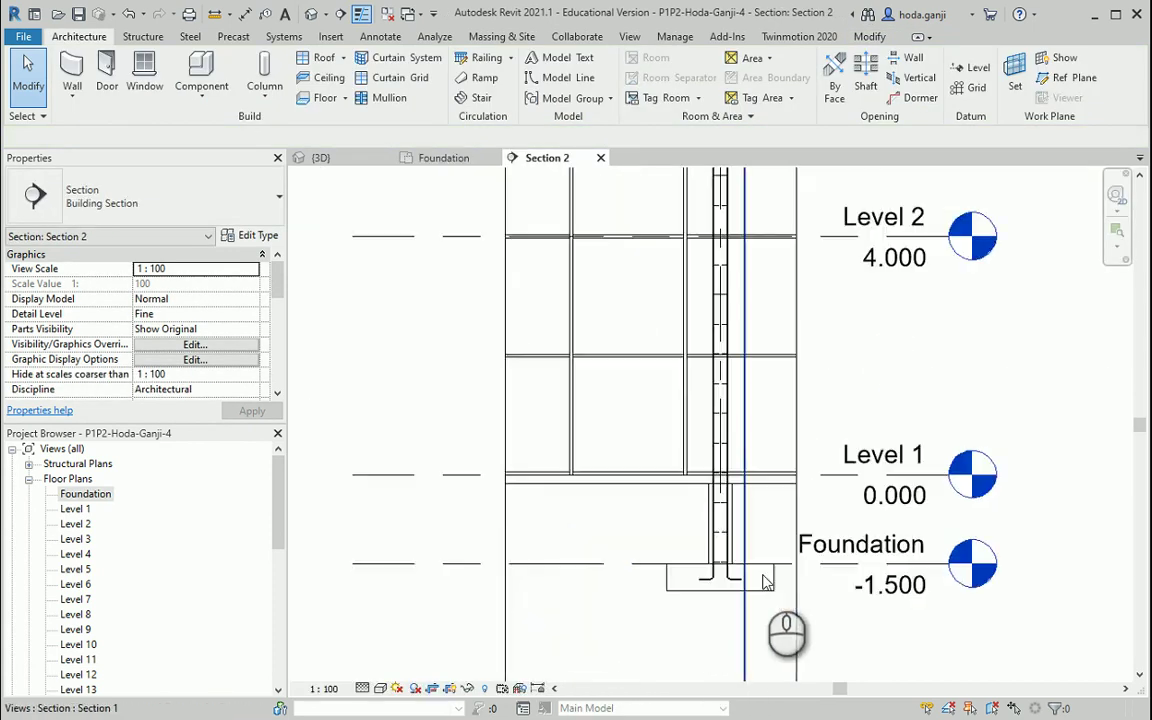
scroll(764, 612, up, 2)
scroll(756, 449, up, 1)
scroll(694, 424, down, 2)
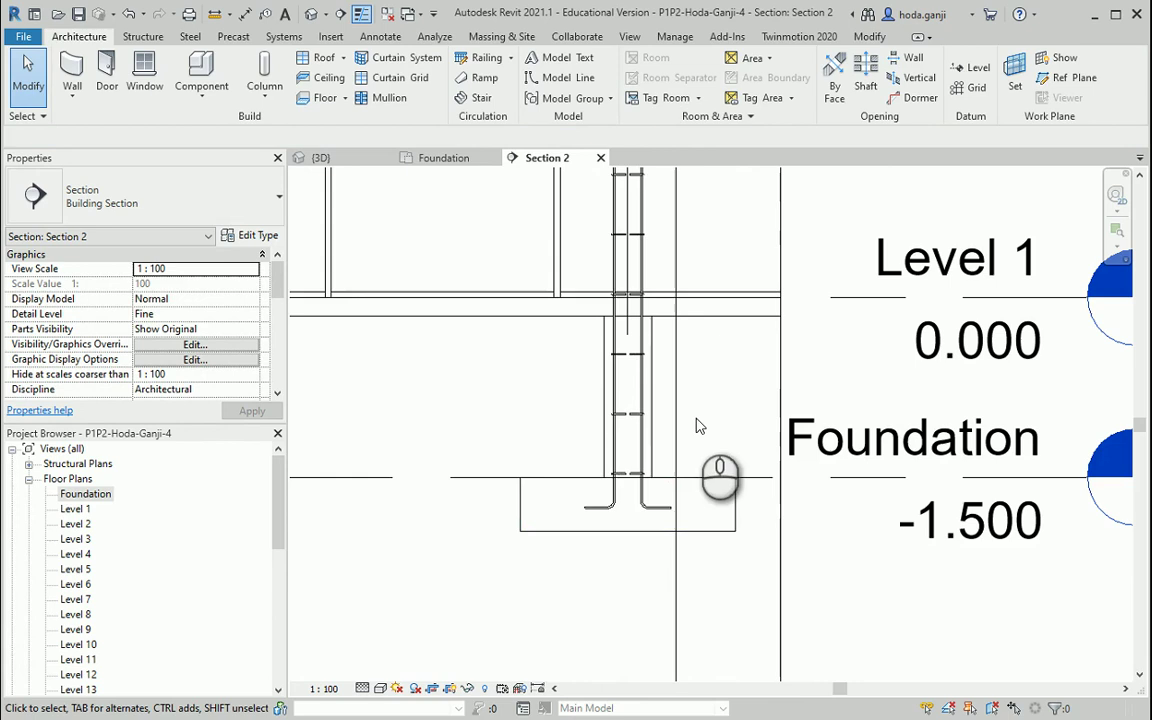
Draw a rectangular callout around the footing in Section 2 and move its head left.
click(630, 37)
click(558, 92)
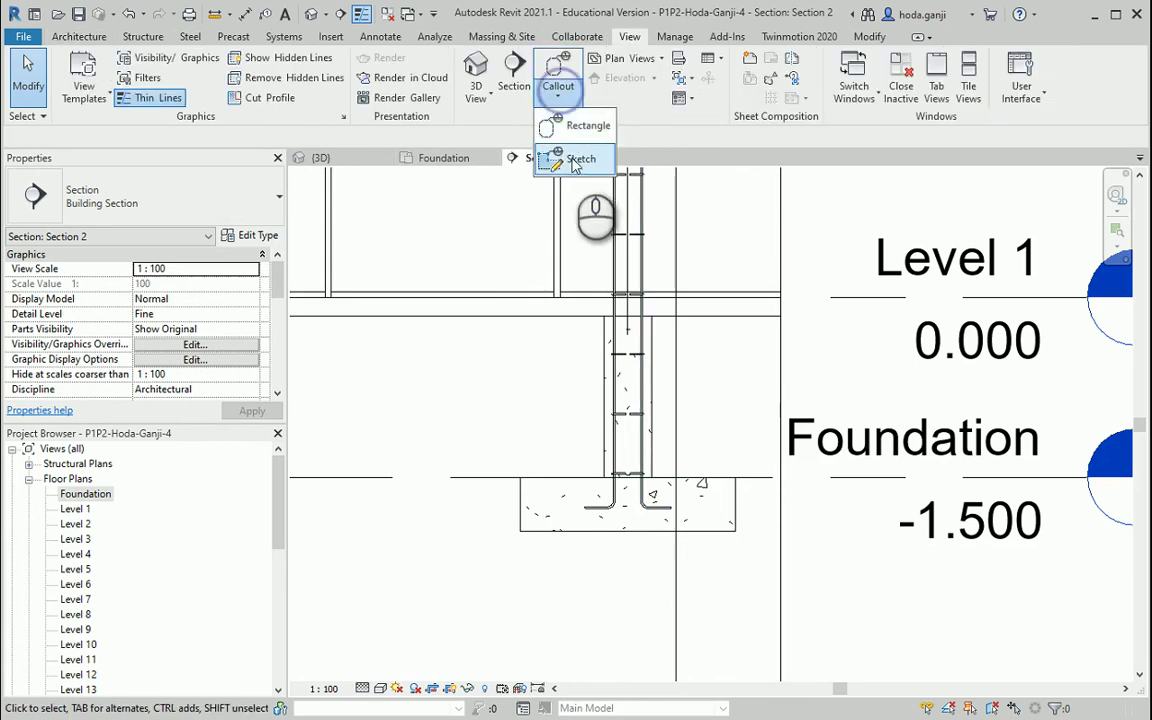
click(577, 127)
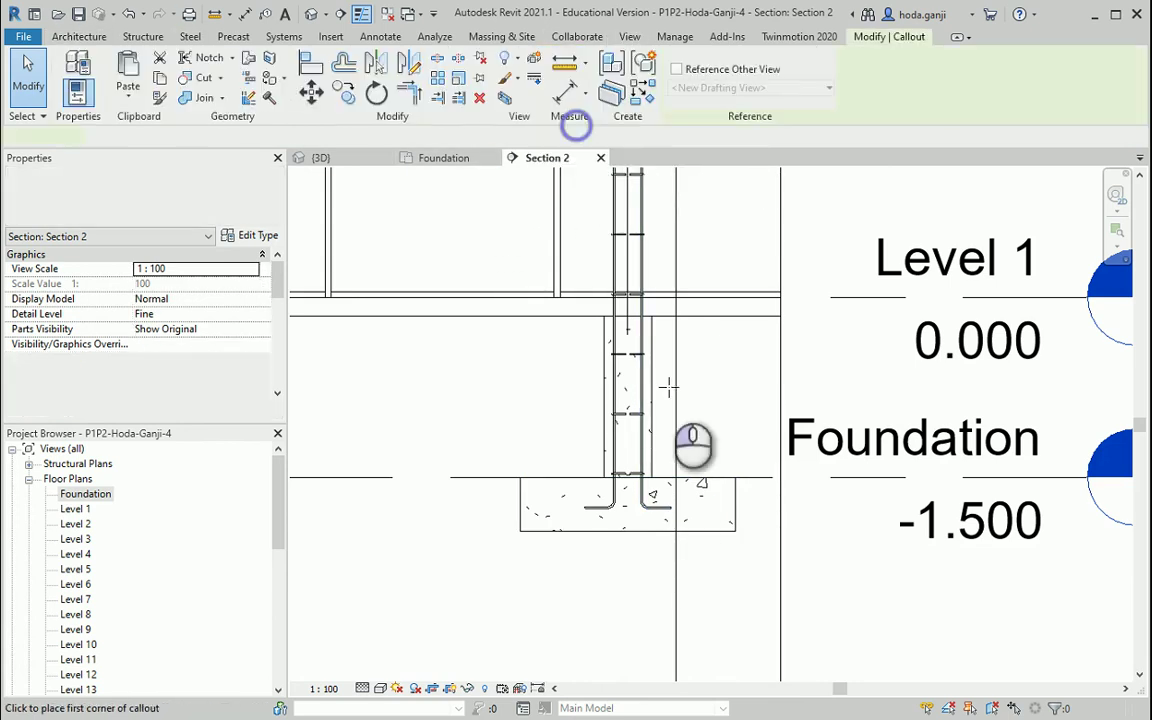
click(766, 587)
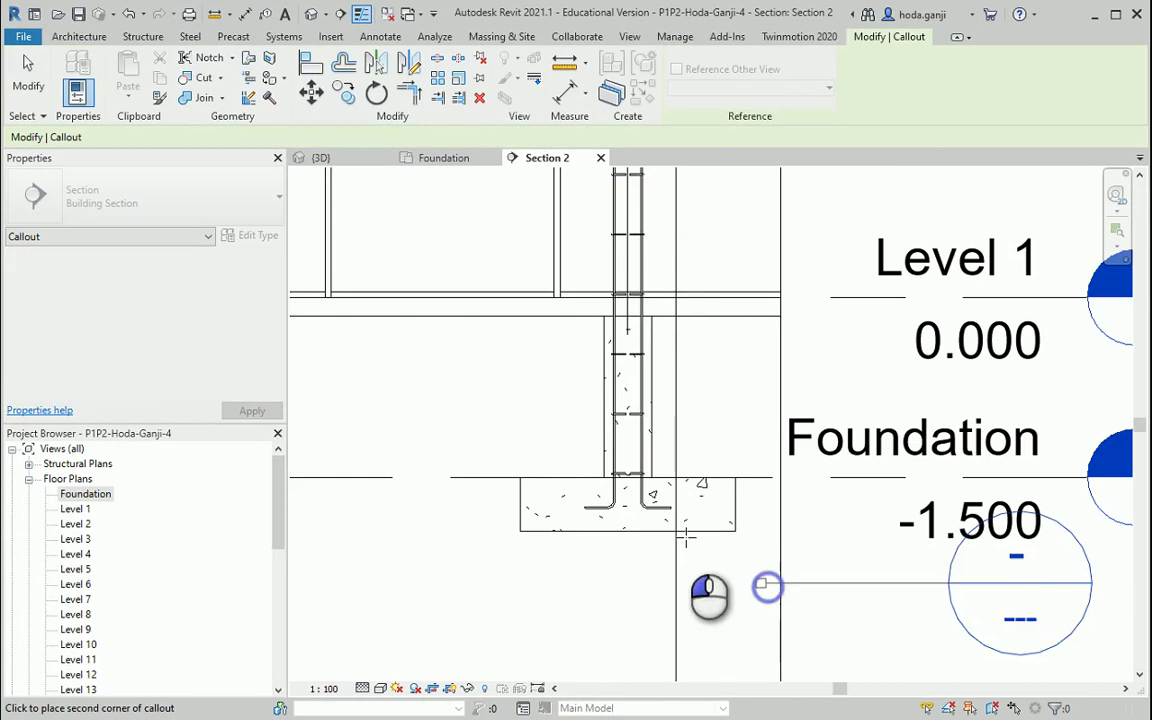
click(488, 376)
scroll(651, 418, down, 2)
click(681, 425)
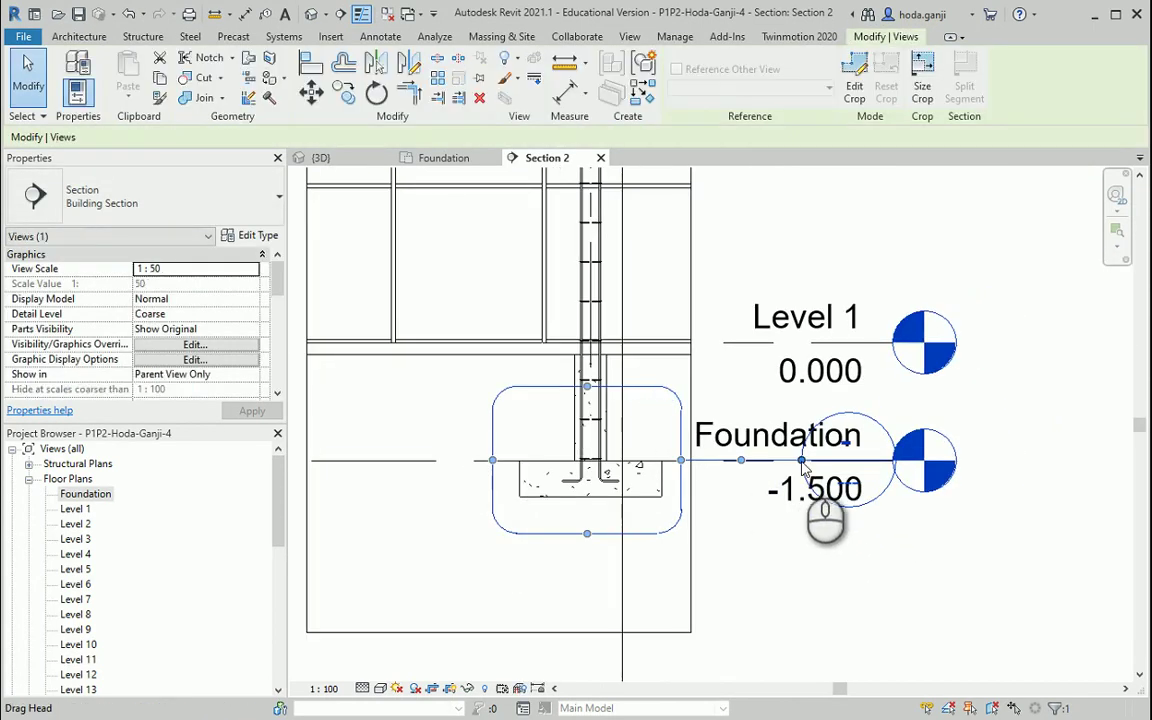
drag(800, 460, 419, 401)
click(428, 568)
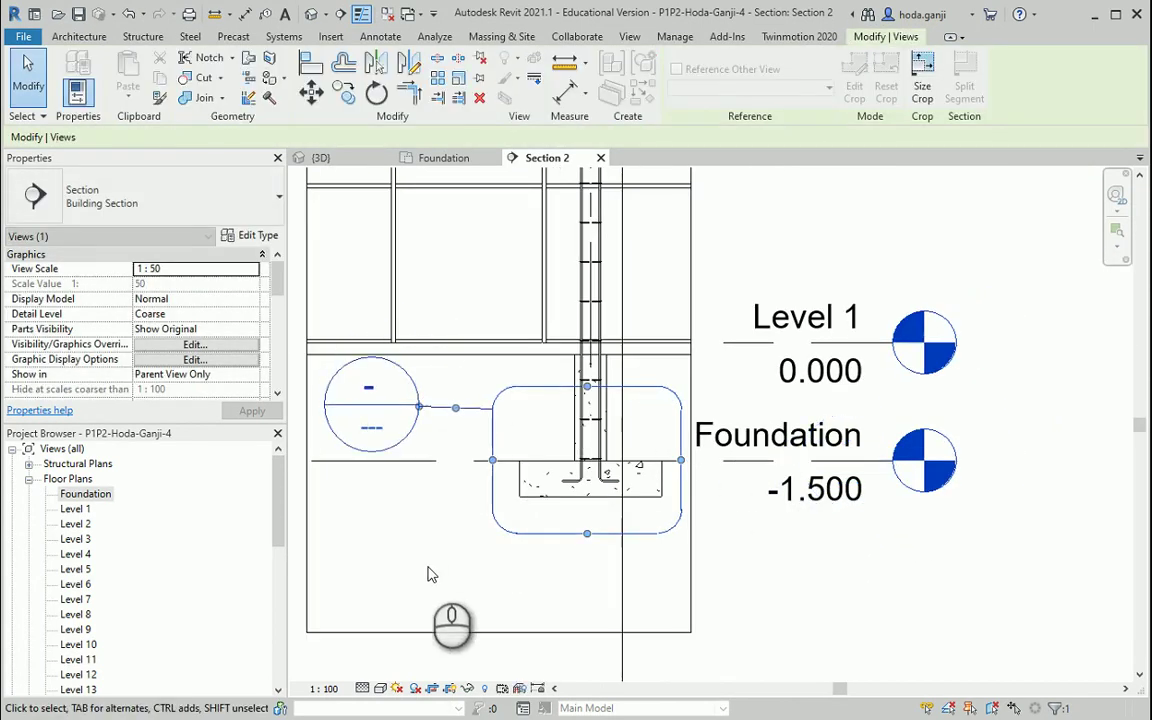
Open Section 2 - Callout 1, close Section 2, and set detail level to Fine.
double_click(415, 385)
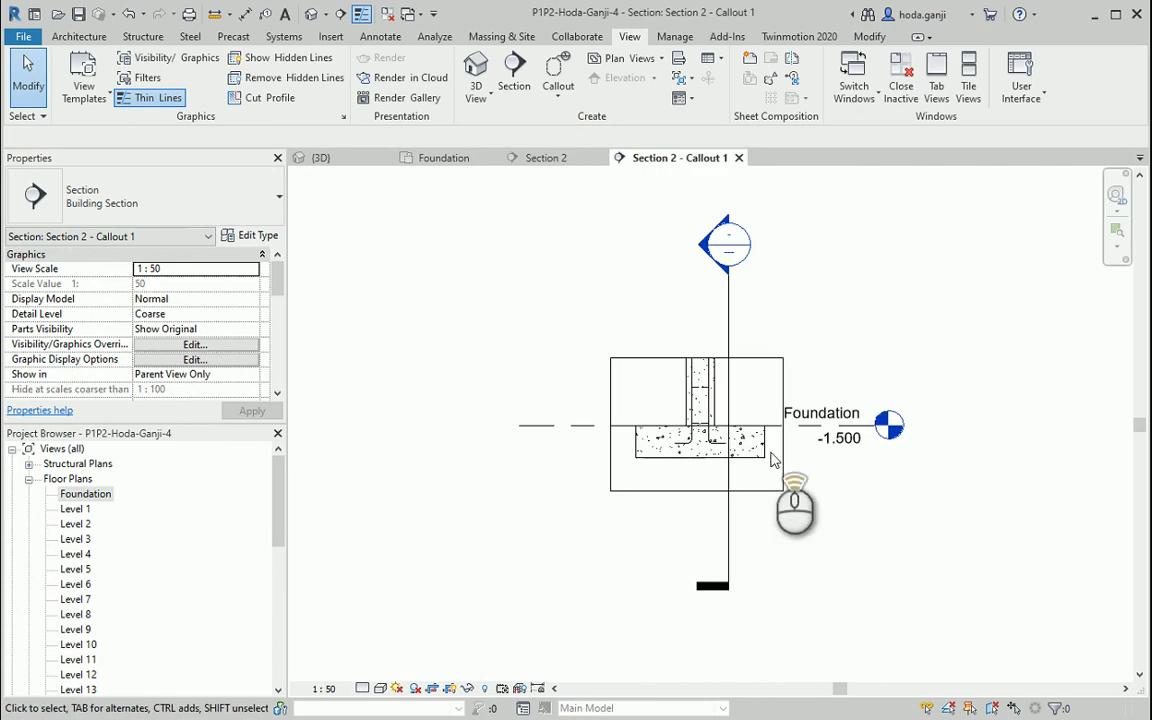
scroll(758, 418, up, 2)
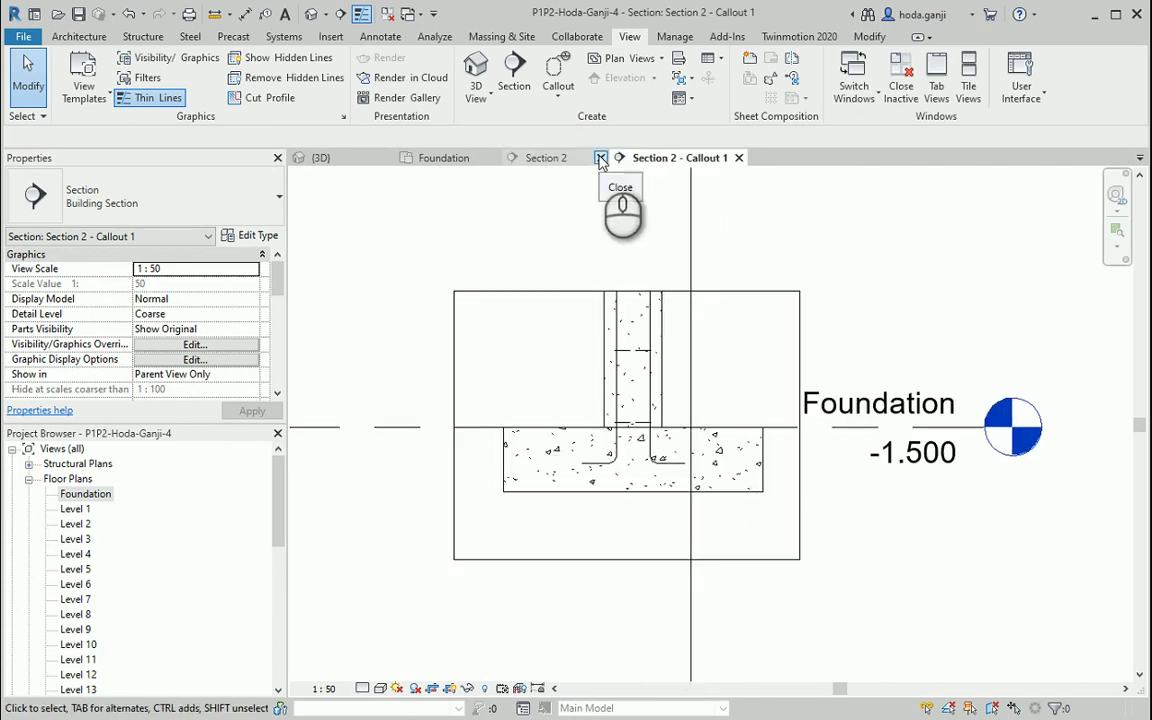
click(600, 158)
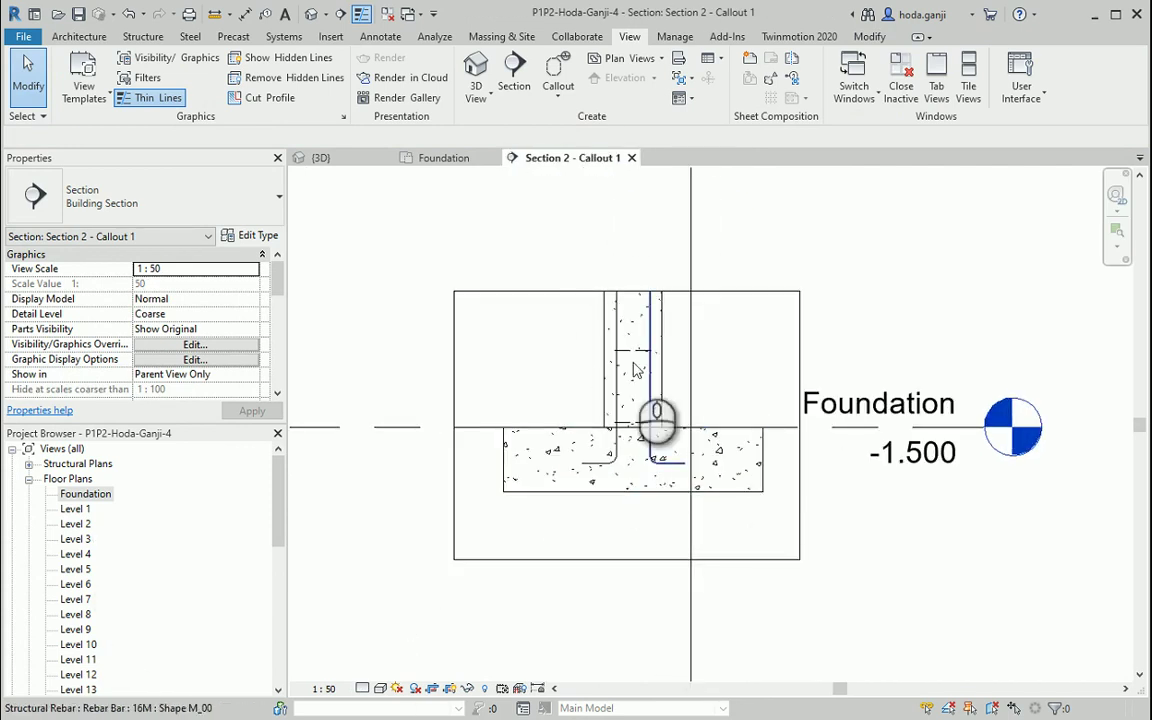
click(363, 689)
click(378, 671)
scroll(531, 362, up, 2)
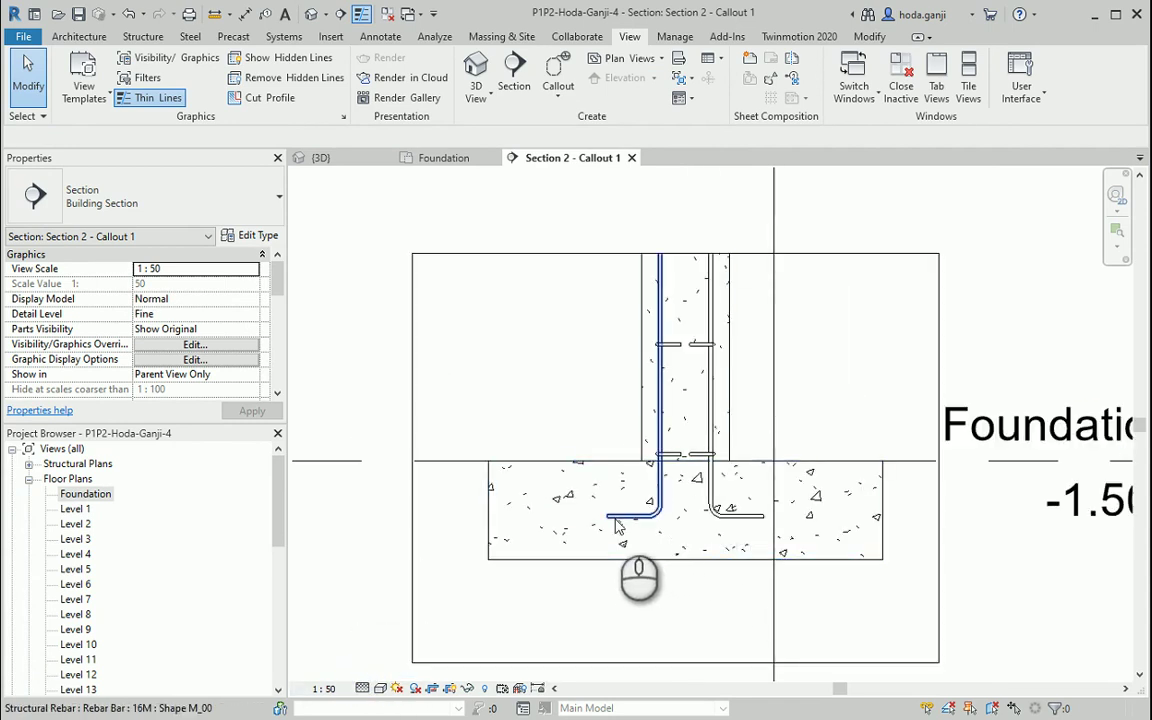
Return to the Foundation plan and open the Section 1 view.
click(447, 158)
scroll(565, 578, down, 3)
scroll(597, 360, down, 2)
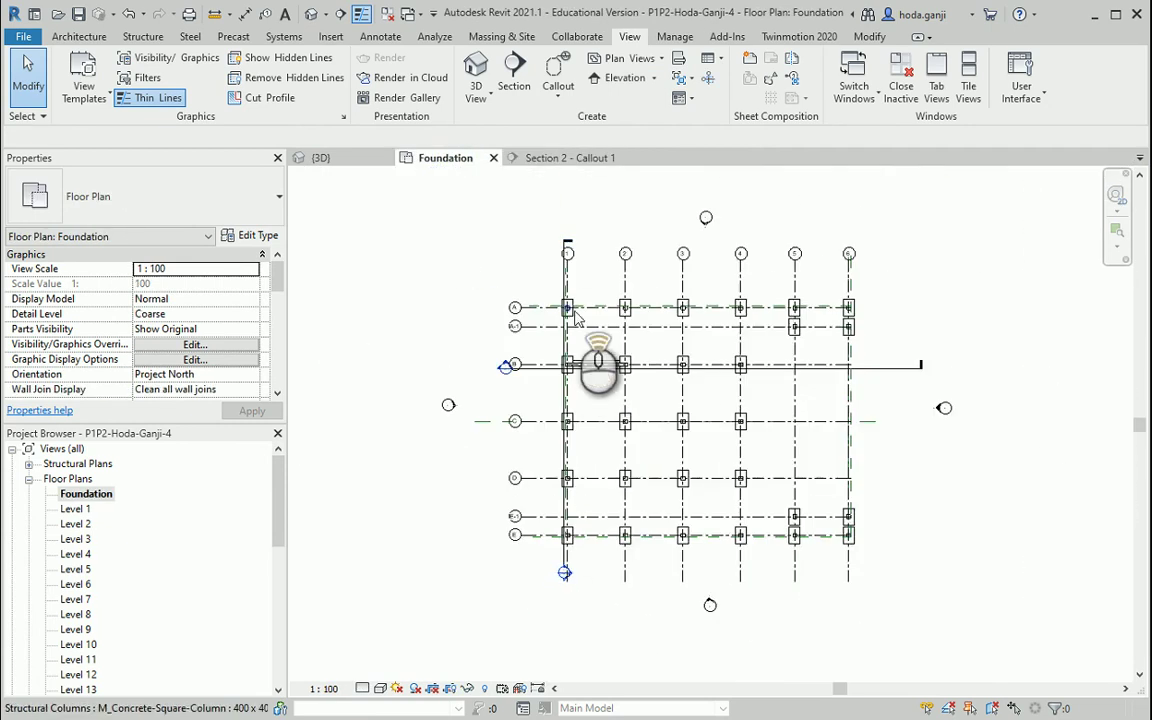
scroll(555, 450, up, 3)
scroll(620, 430, up, 3)
scroll(600, 438, down, 3)
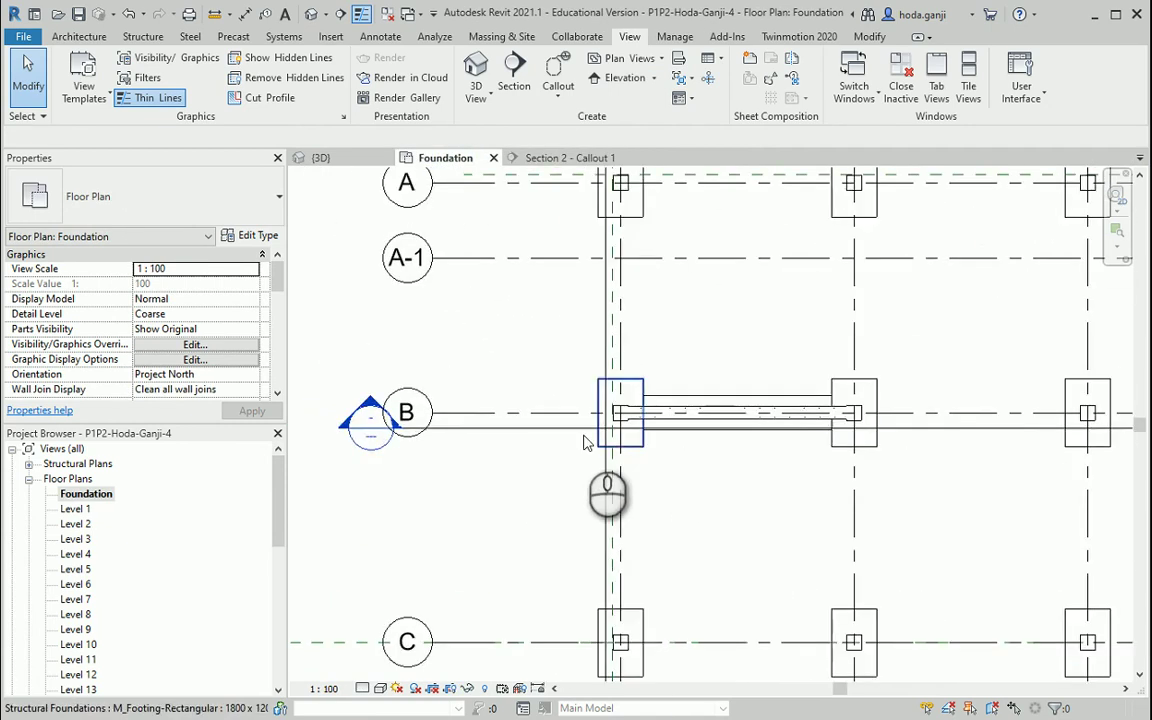
scroll(375, 370, up, 3)
double_click(562, 440)
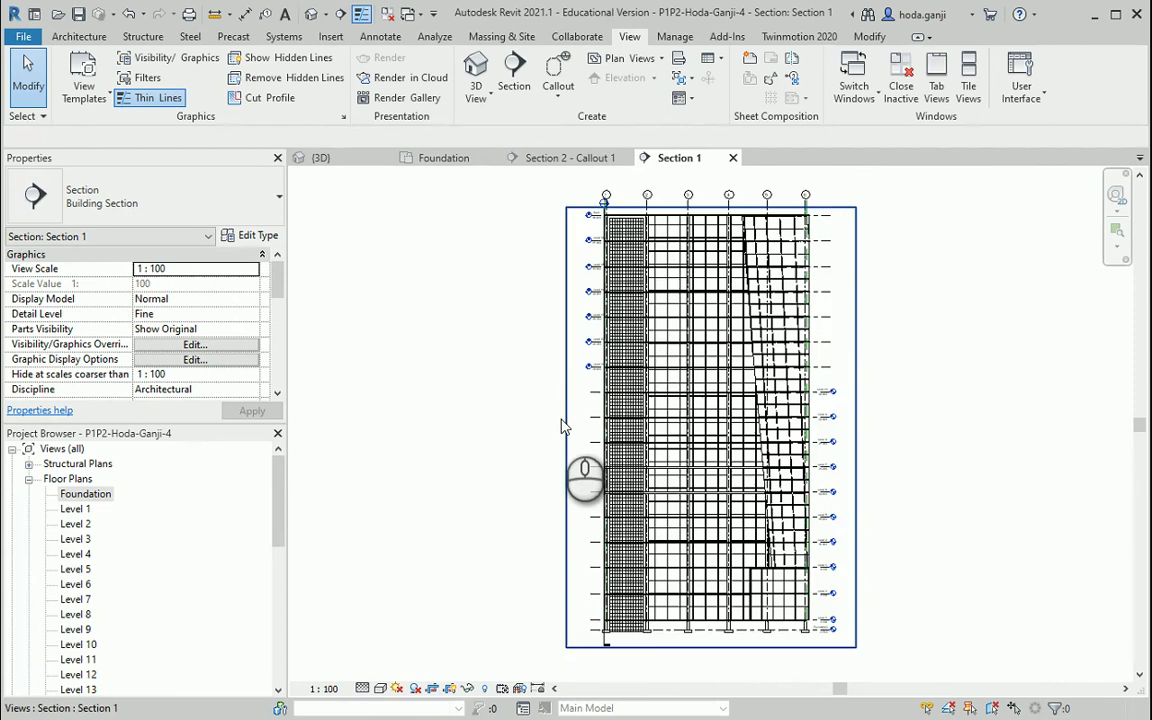
scroll(602, 627, up, 2)
scroll(588, 617, up, 2)
scroll(600, 580, up, 2)
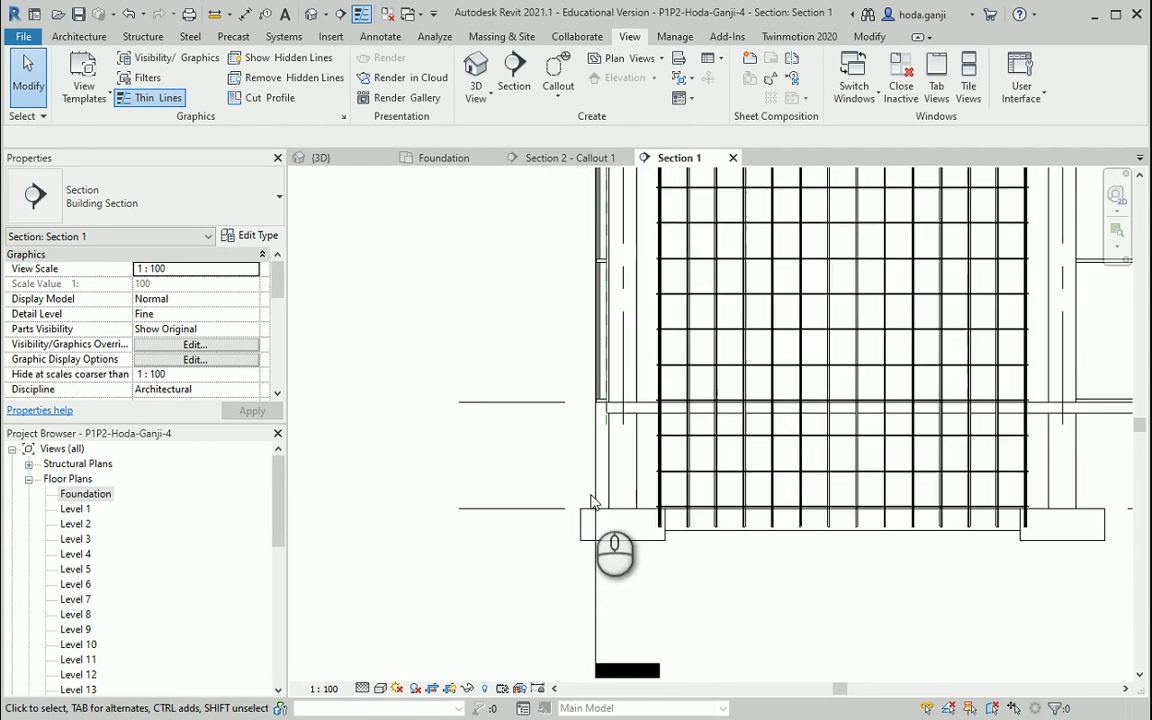
scroll(660, 585, up, 3)
scroll(561, 391, down, 2)
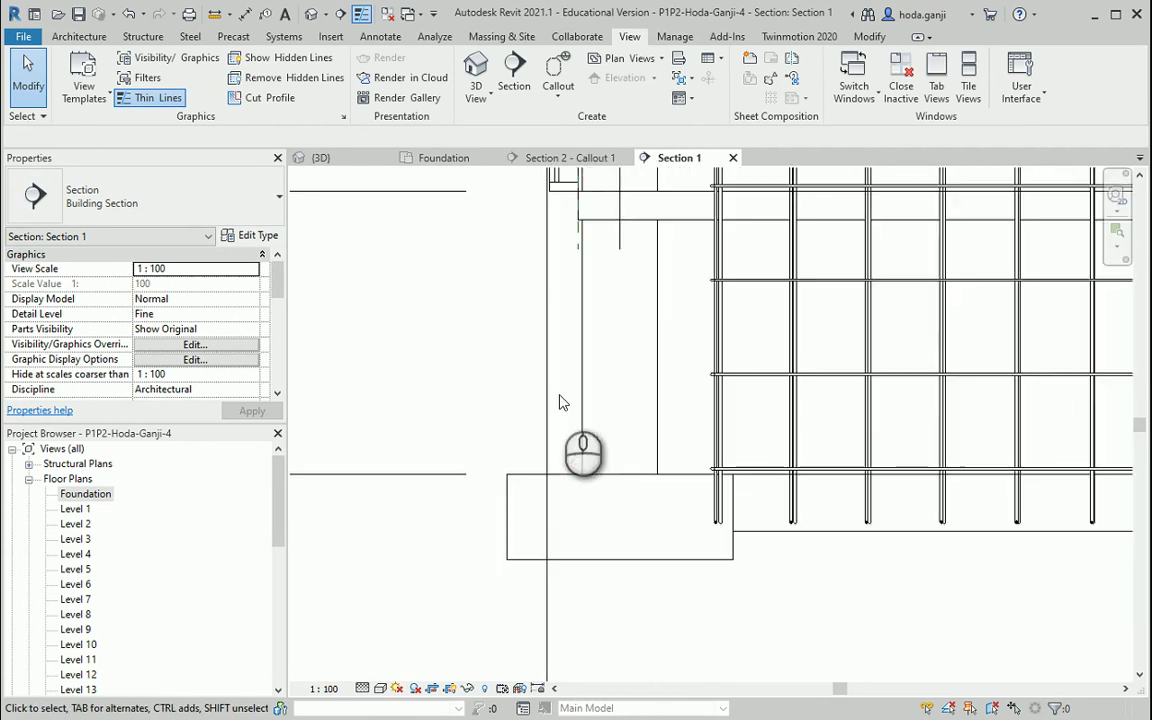
Draw a callout around the footing in Section 1 and move its label to the upper left.
click(549, 75)
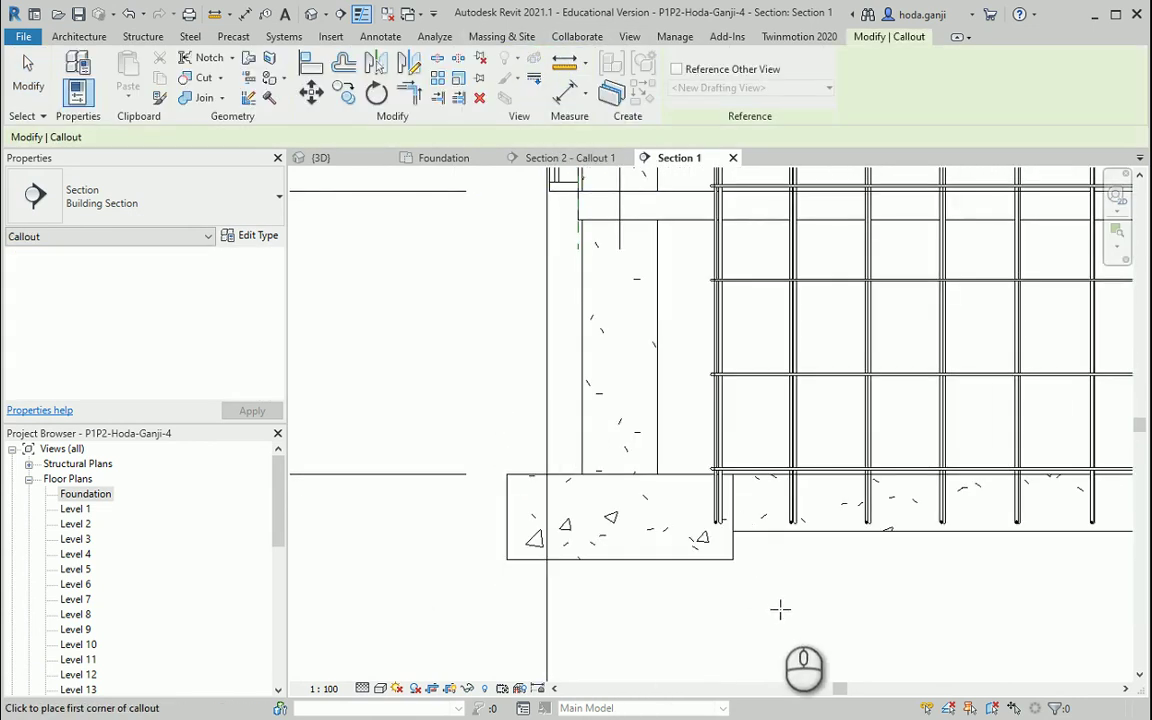
click(779, 607)
click(458, 386)
key(Escape)
scroll(483, 427, down, 2)
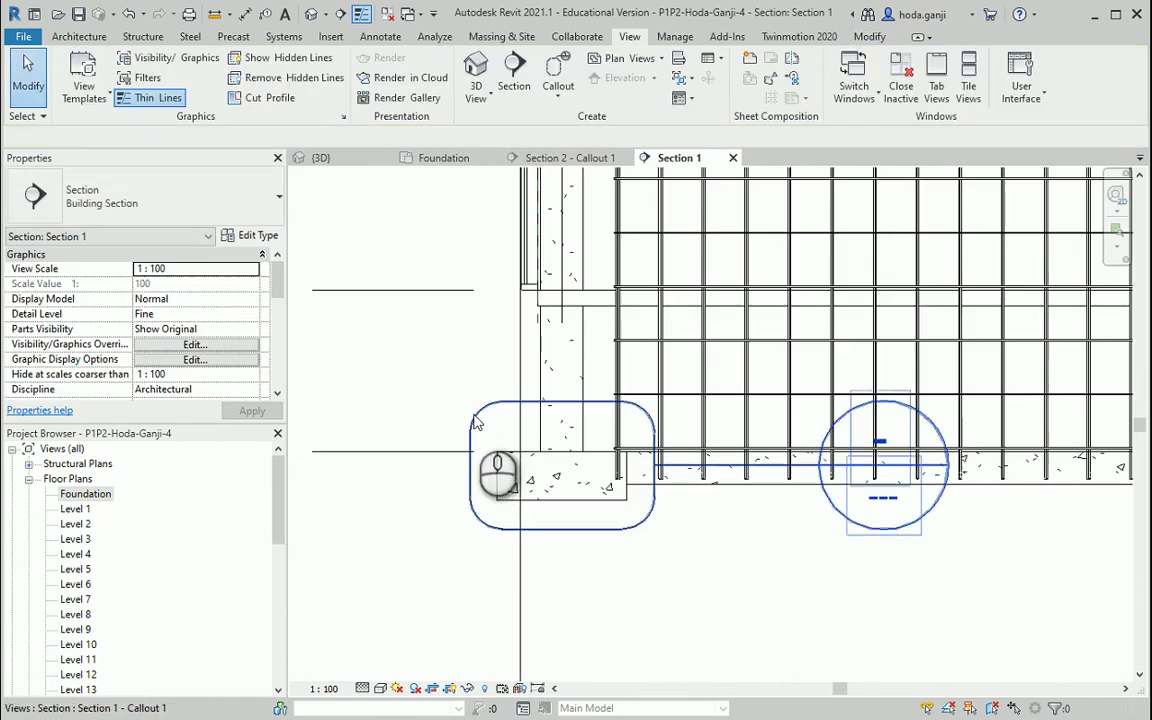
click(481, 406)
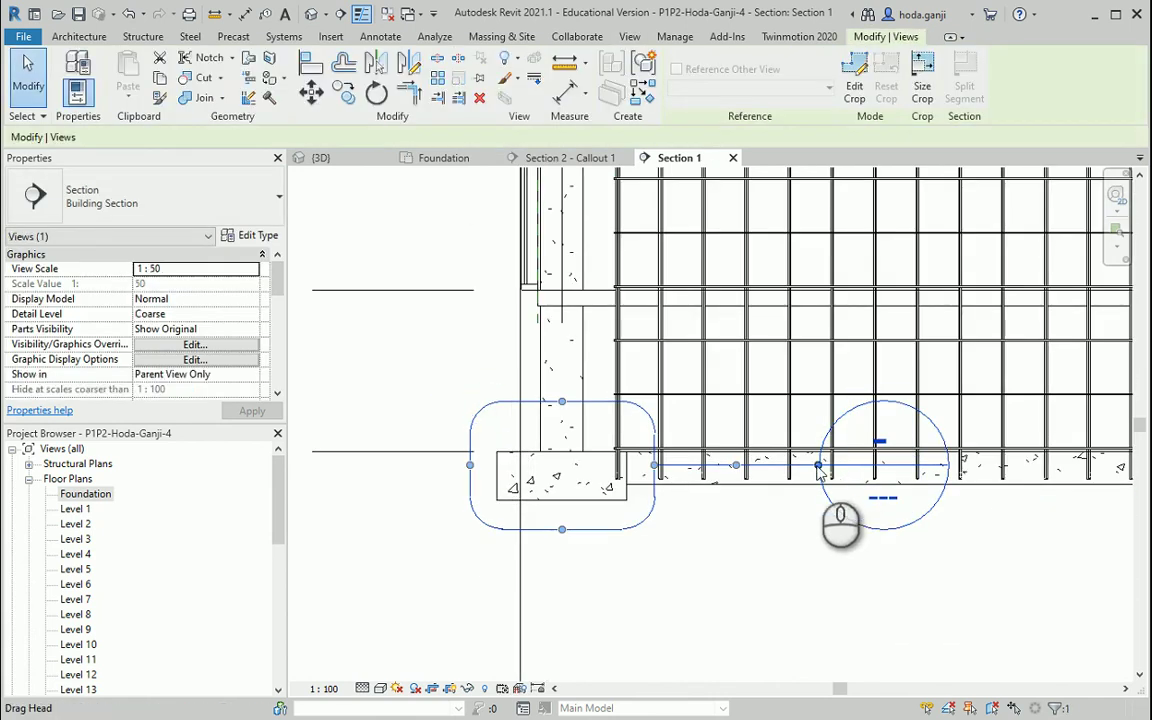
drag(843, 483, 430, 386)
Open Section 1 - Callout 1 at Fine detail level.
click(406, 484)
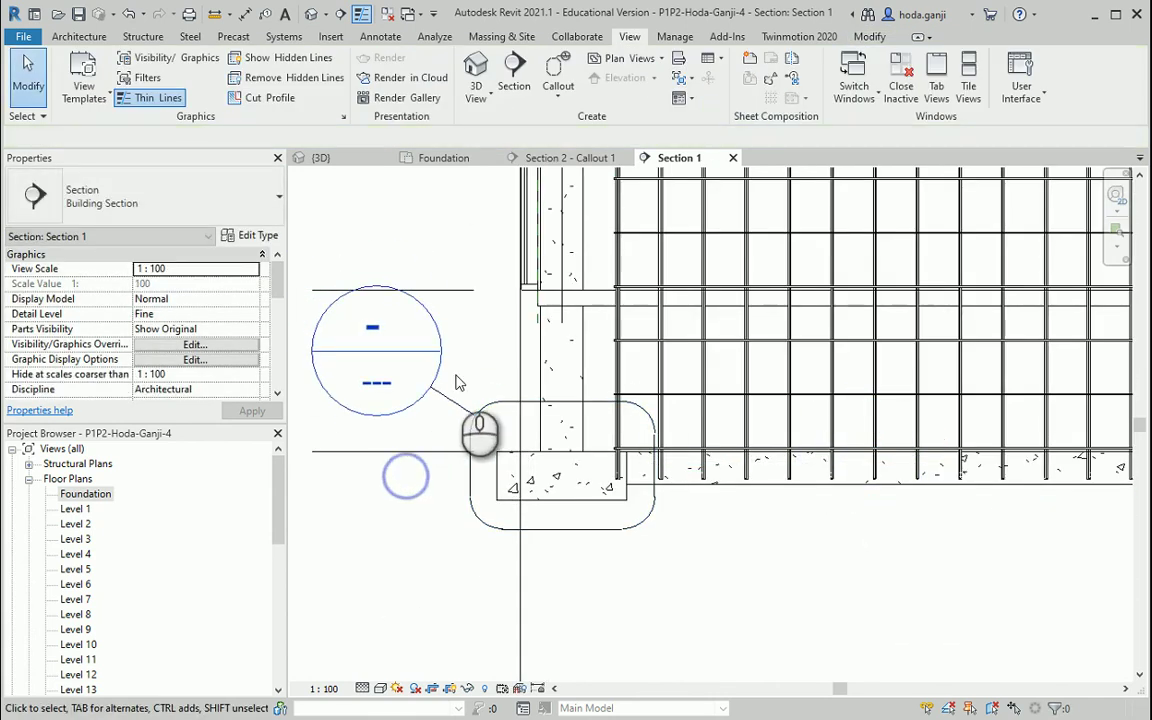
double_click(441, 330)
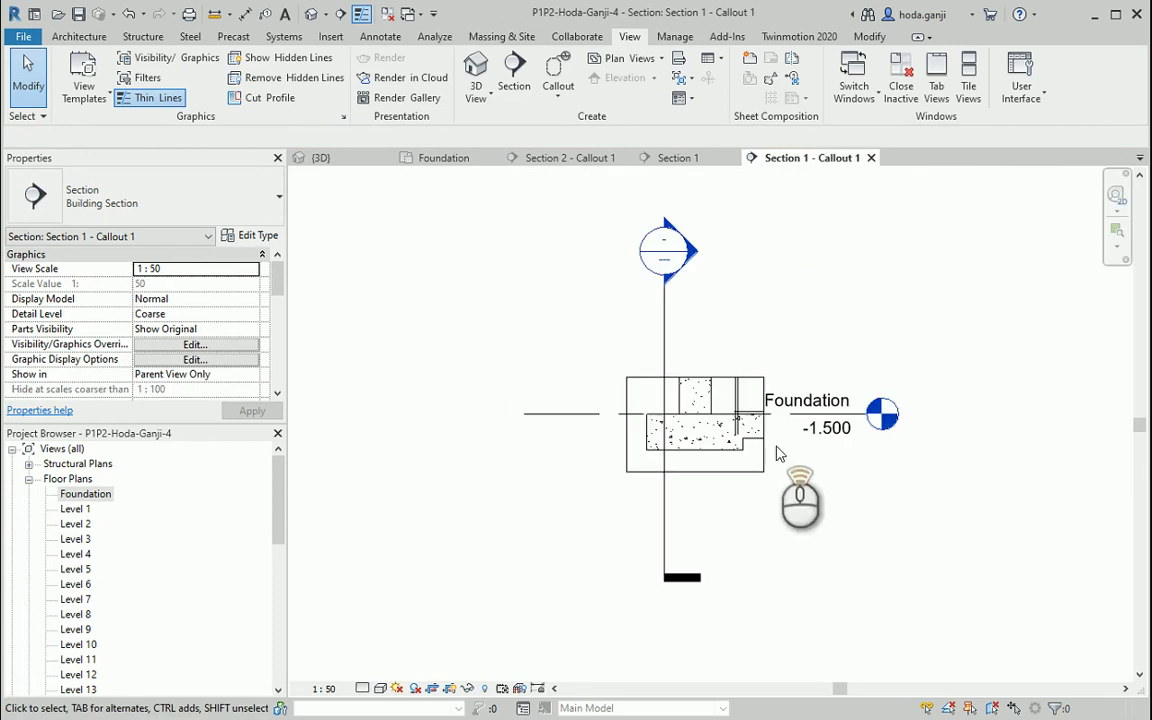
scroll(775, 450, up, 3)
scroll(805, 440, up, 2)
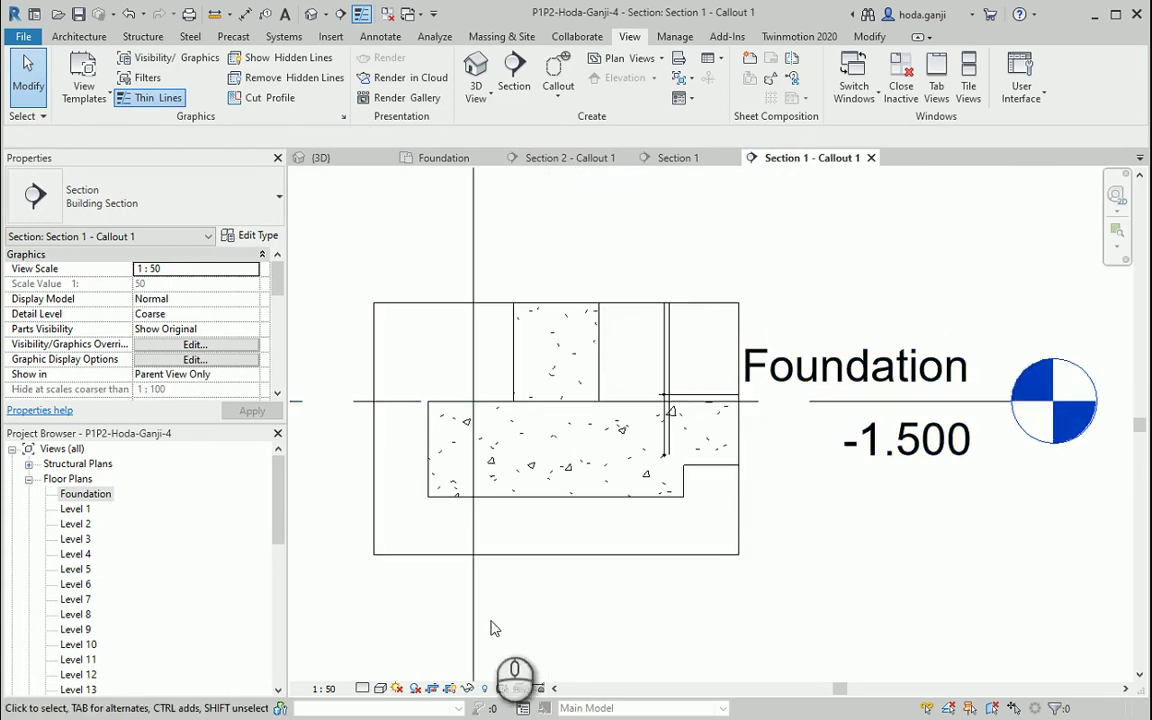
click(362, 688)
click(390, 666)
scroll(596, 612, down, 1)
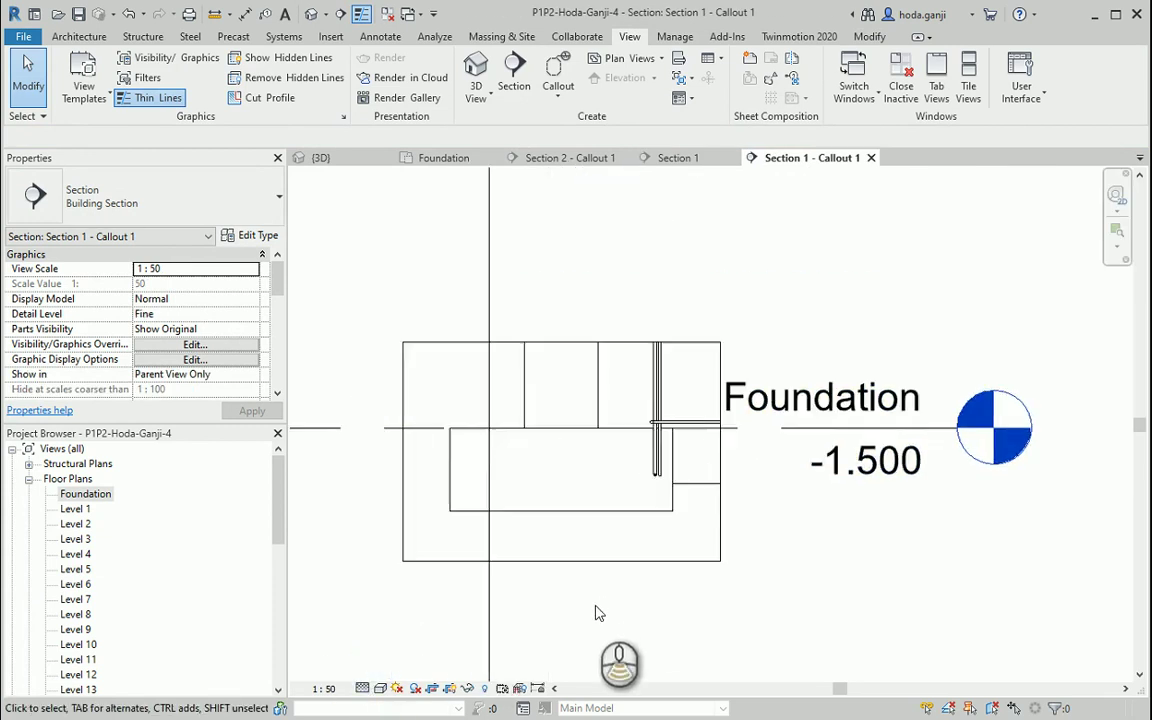
Close the Foundation and Section 1 views and tile the remaining windows with WT.
scroll(596, 612, down, 1)
click(488, 158)
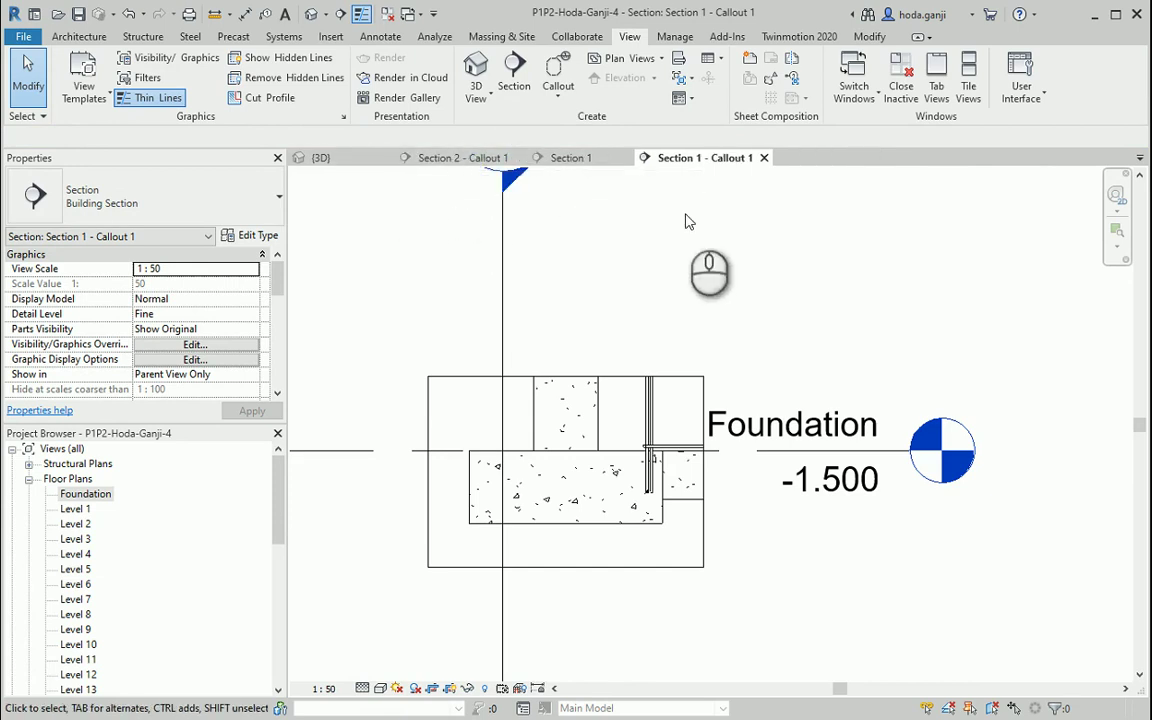
click(584, 158)
click(624, 158)
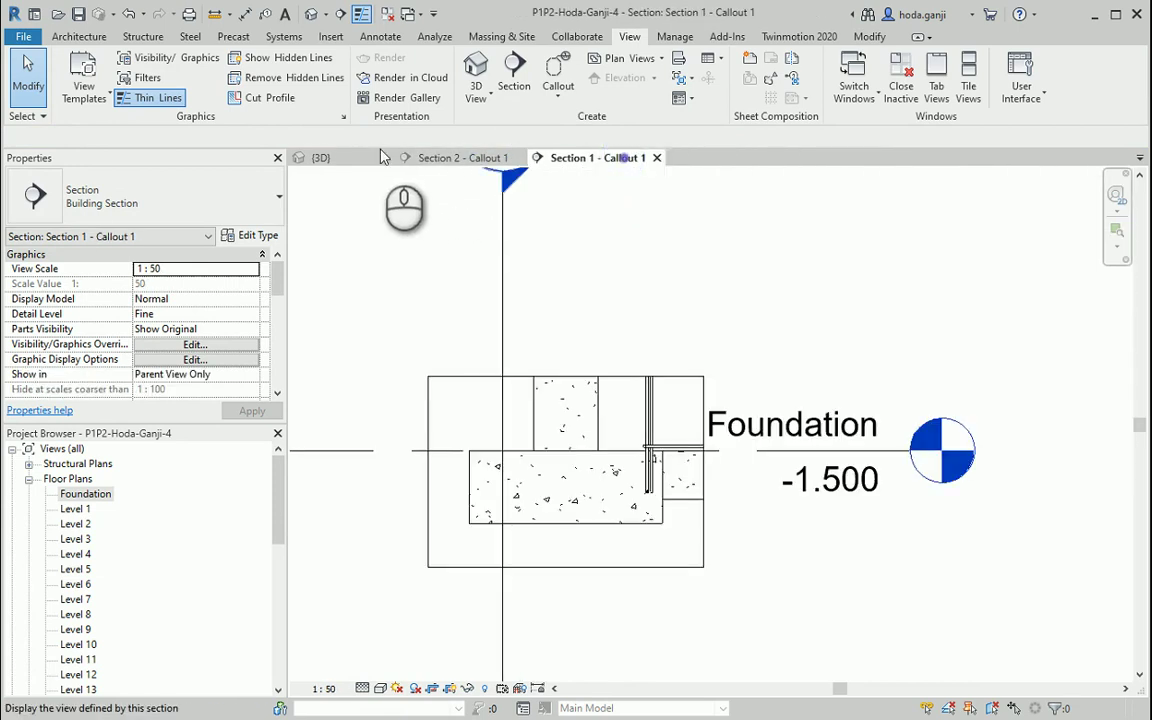
click(450, 160)
key(w)
key(t)
Zoom and pan each tiled pane onto the footing and column bars.
scroll(424, 342, down, 2)
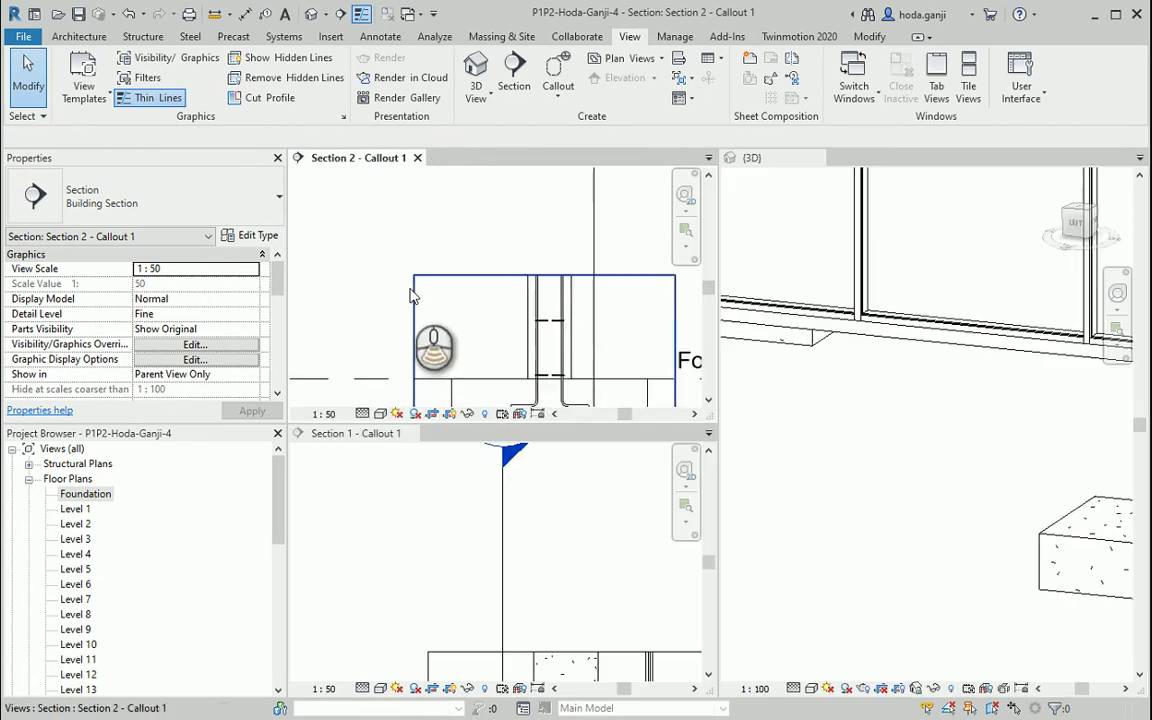
scroll(466, 357, down, 2)
scroll(466, 357, down, 2)
scroll(462, 500, down, 2)
scroll(504, 640, down, 2)
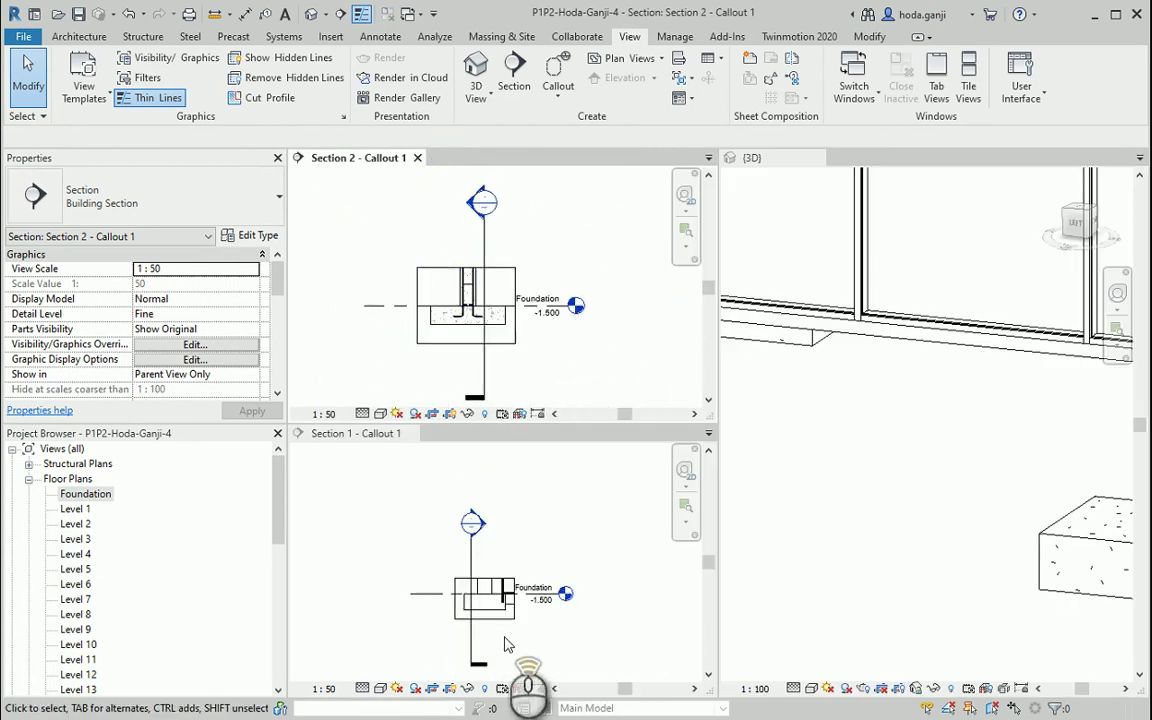
scroll(465, 549, up, 4)
scroll(465, 549, up, 3)
scroll(380, 470, down, 2)
scroll(463, 553, up, 1)
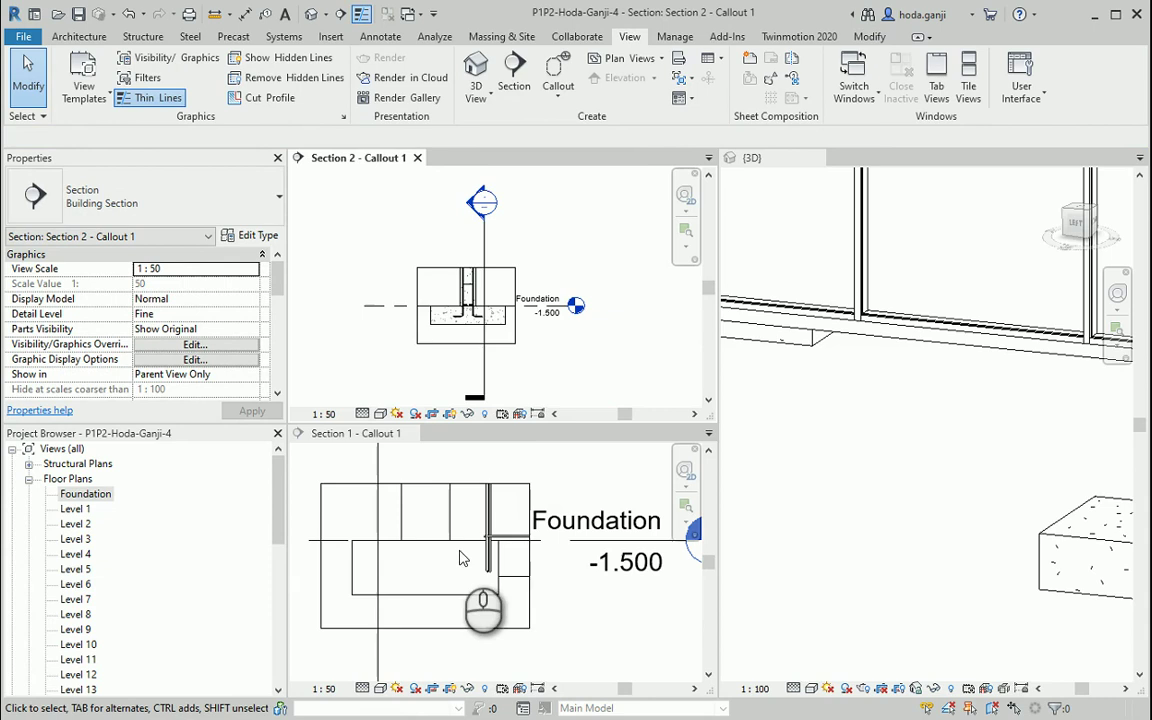
scroll(788, 512, up, 3)
middle_drag(788, 512, 918, 548)
scroll(840, 494, up, 2)
scroll(866, 503, up, 2)
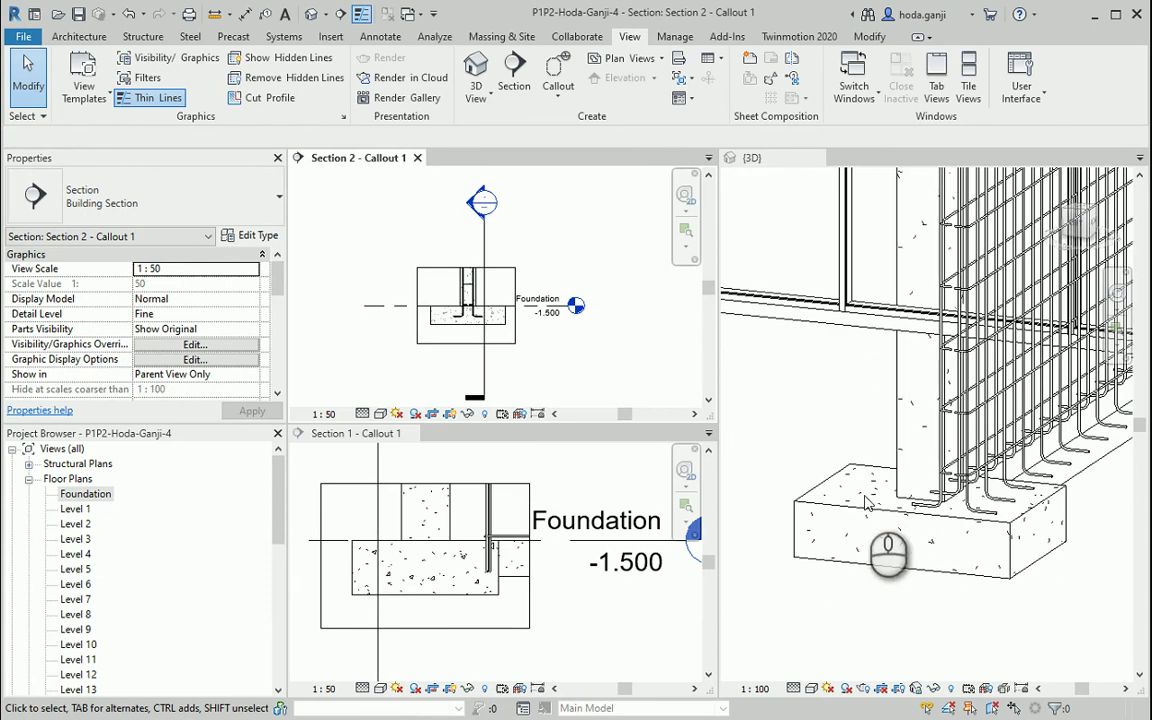
scroll(500, 340, up, 1)
scroll(450, 320, up, 1)
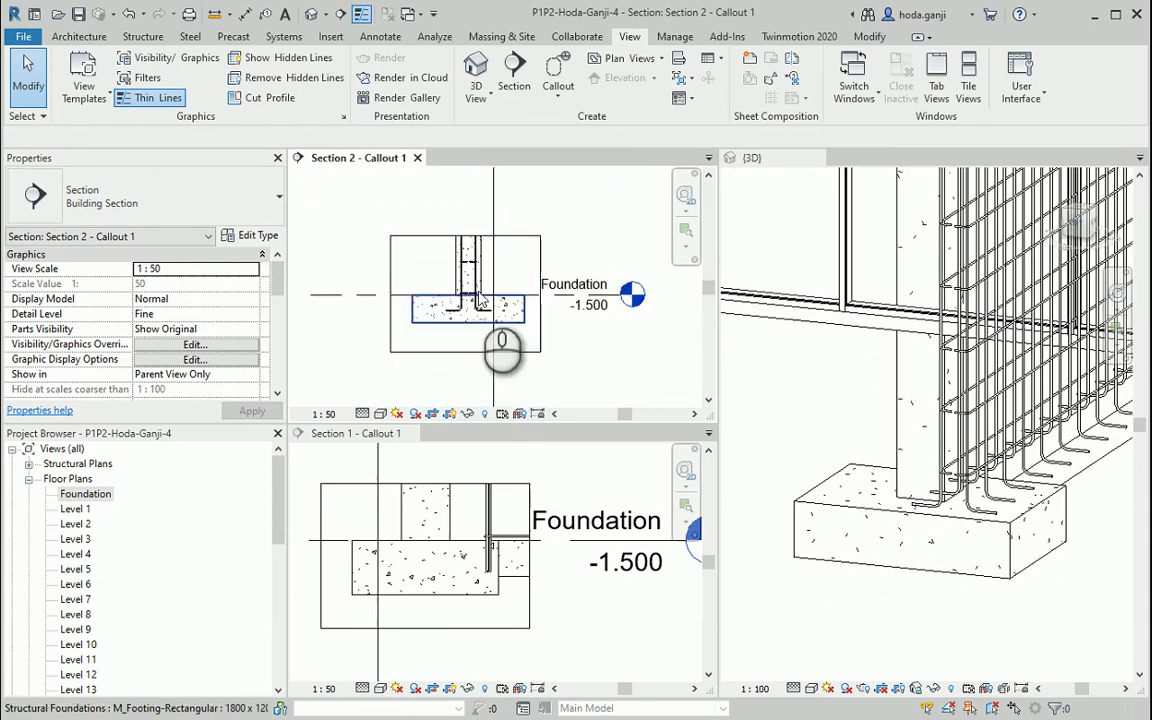
Switch to the Structure tools and zoom the Section 2 - Callout 1 view in on the footing.
scroll(555, 212, up, 1)
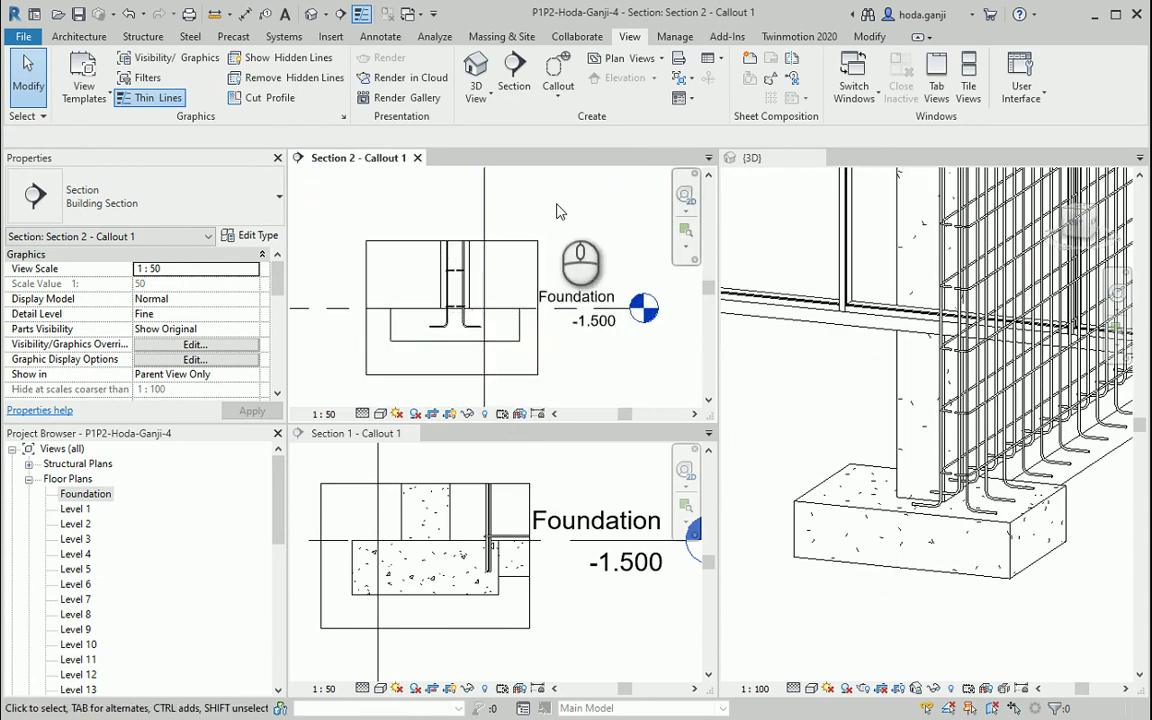
click(141, 38)
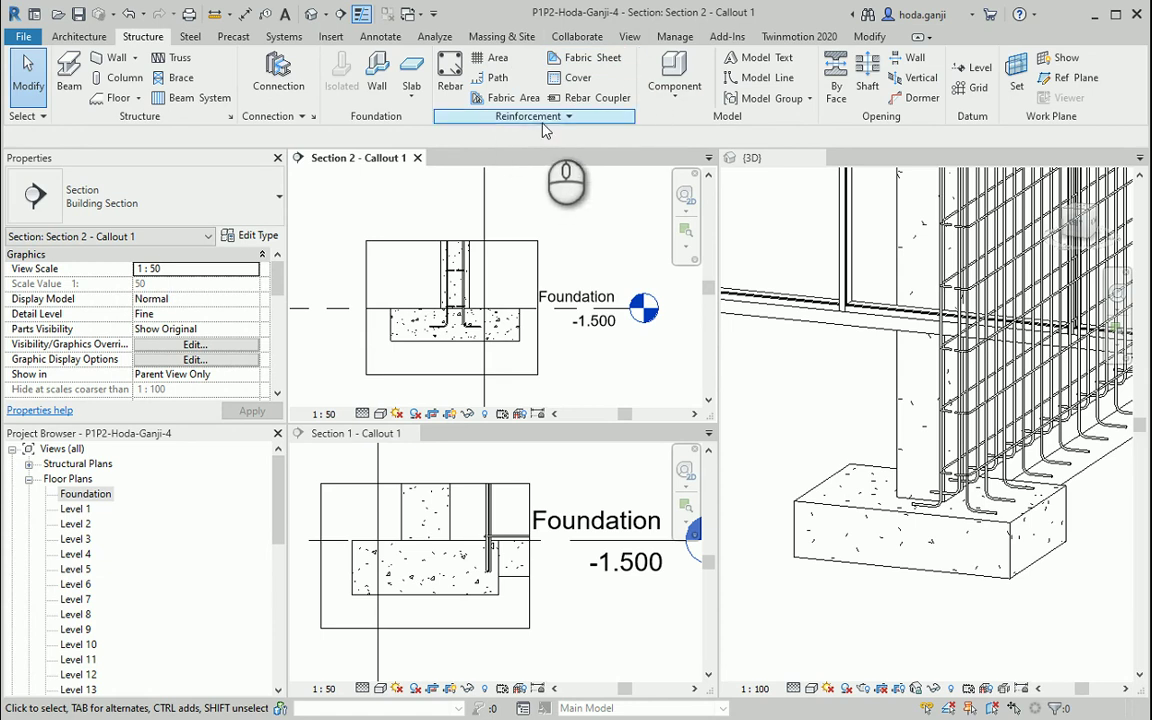
scroll(530, 300, up, 2)
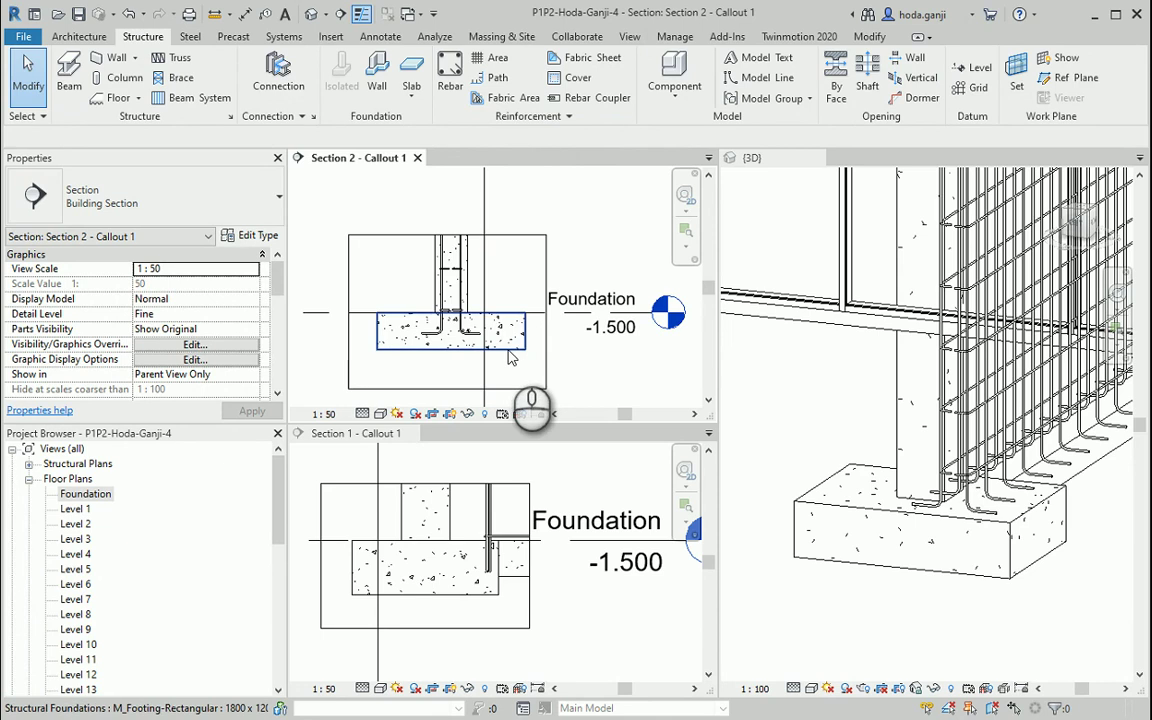
scroll(405, 292, up, 2)
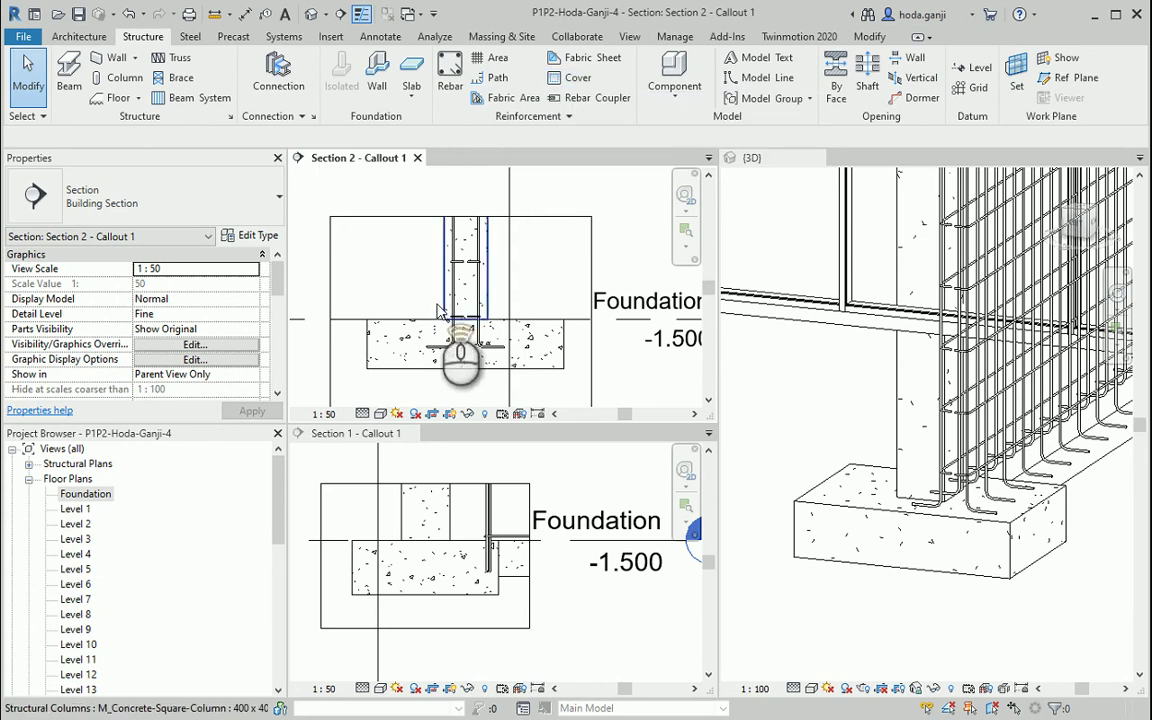
scroll(463, 360, up, 1)
Assign Rebar Cover 1 <25 mm> to the isolated footing.
click(577, 80)
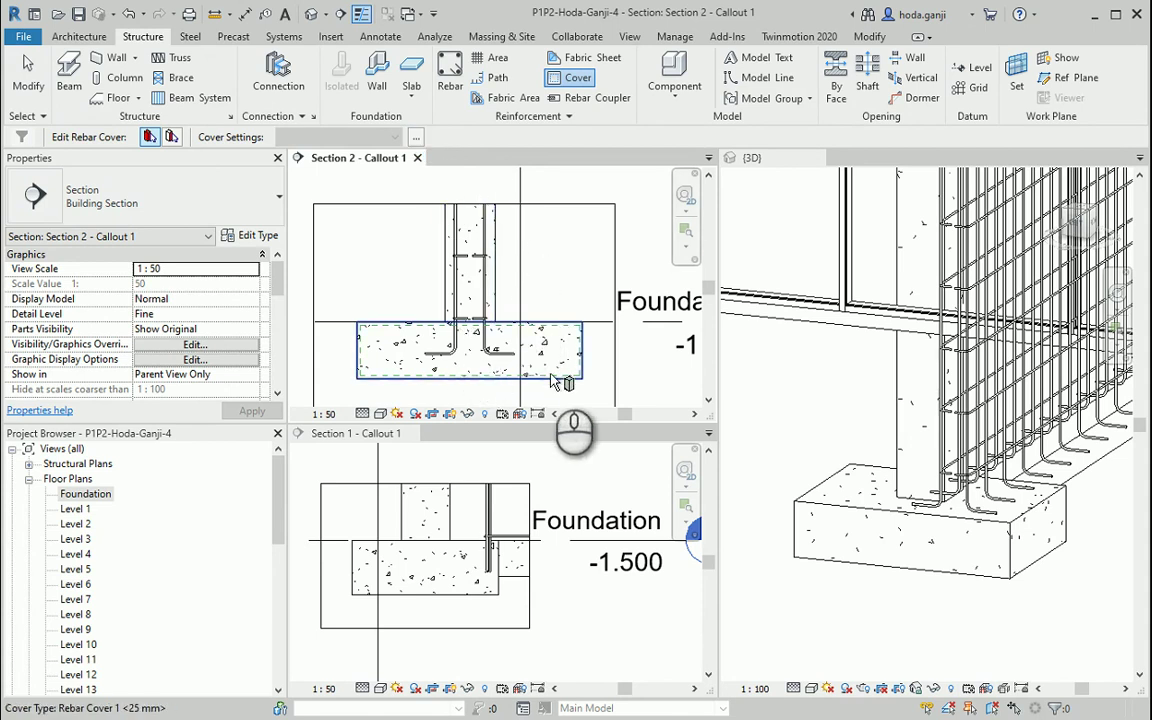
scroll(357, 335, up, 1)
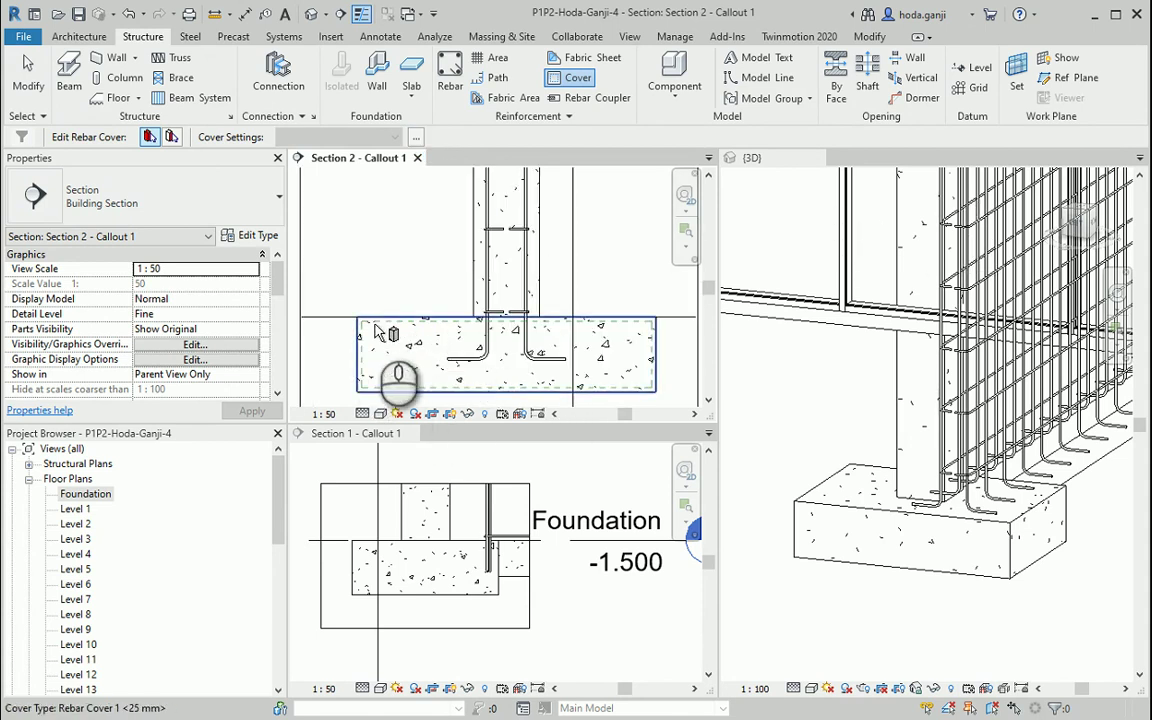
click(359, 333)
click(396, 138)
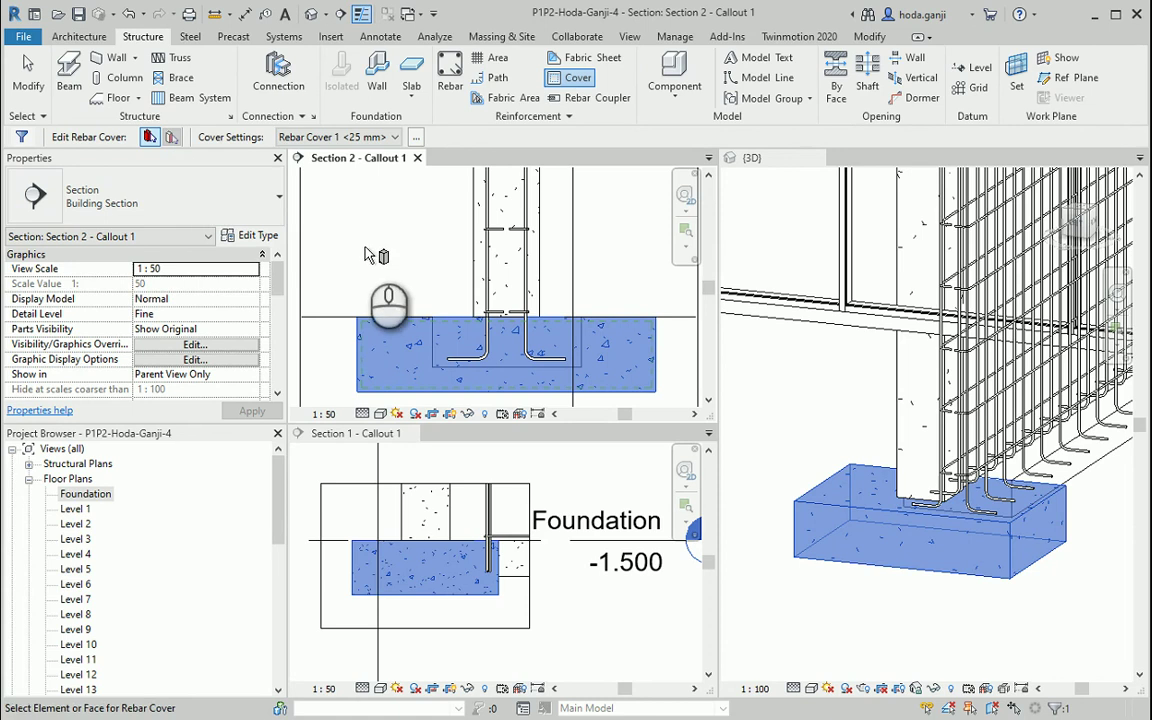
click(352, 342)
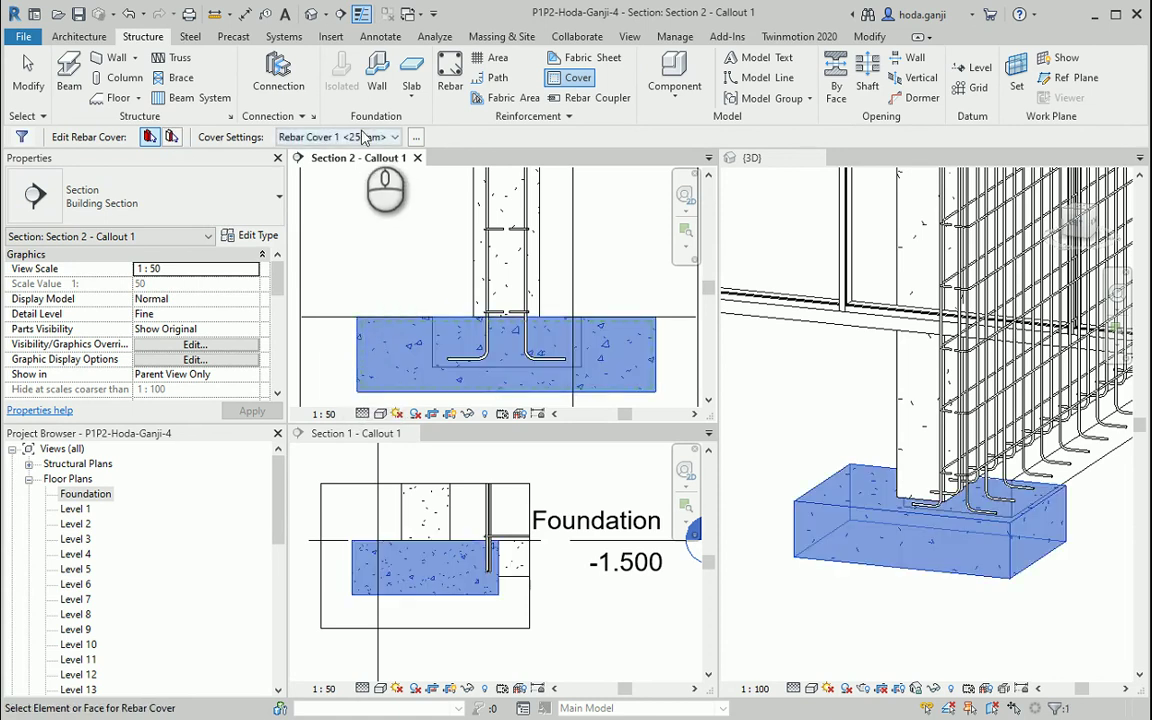
key(Escape)
Make the 3D view active for free-form rebar placement.
scroll(370, 330, down, 1)
scroll(420, 380, down, 1)
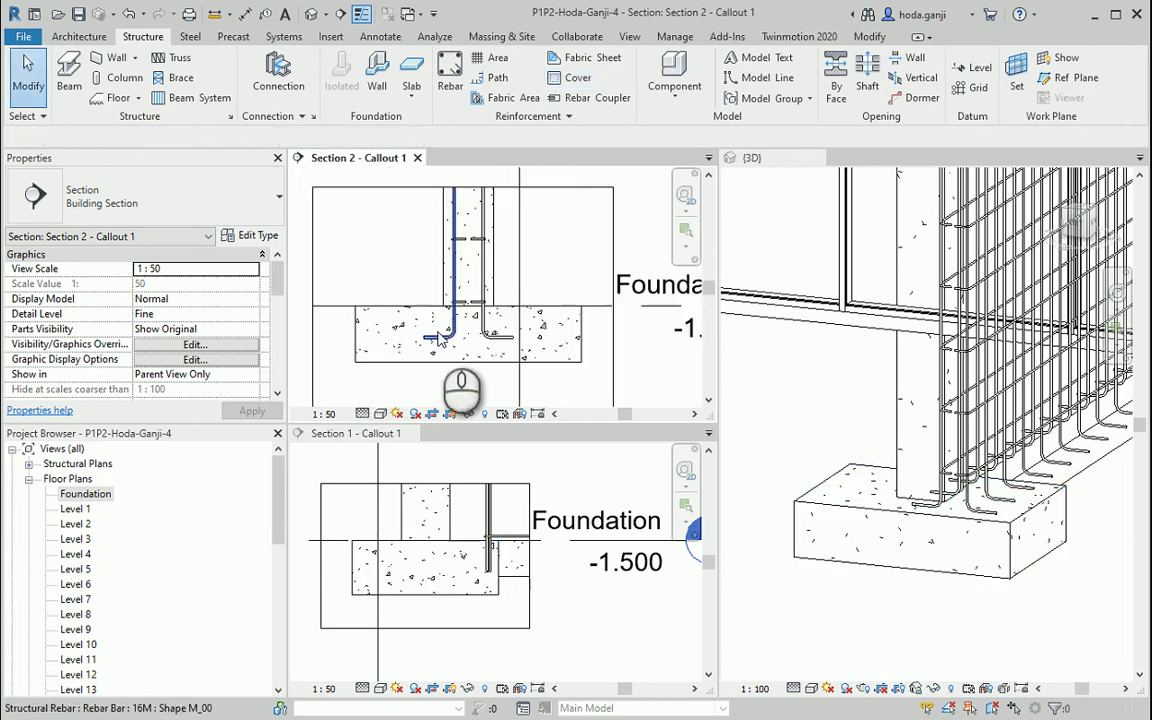
scroll(460, 400, down, 1)
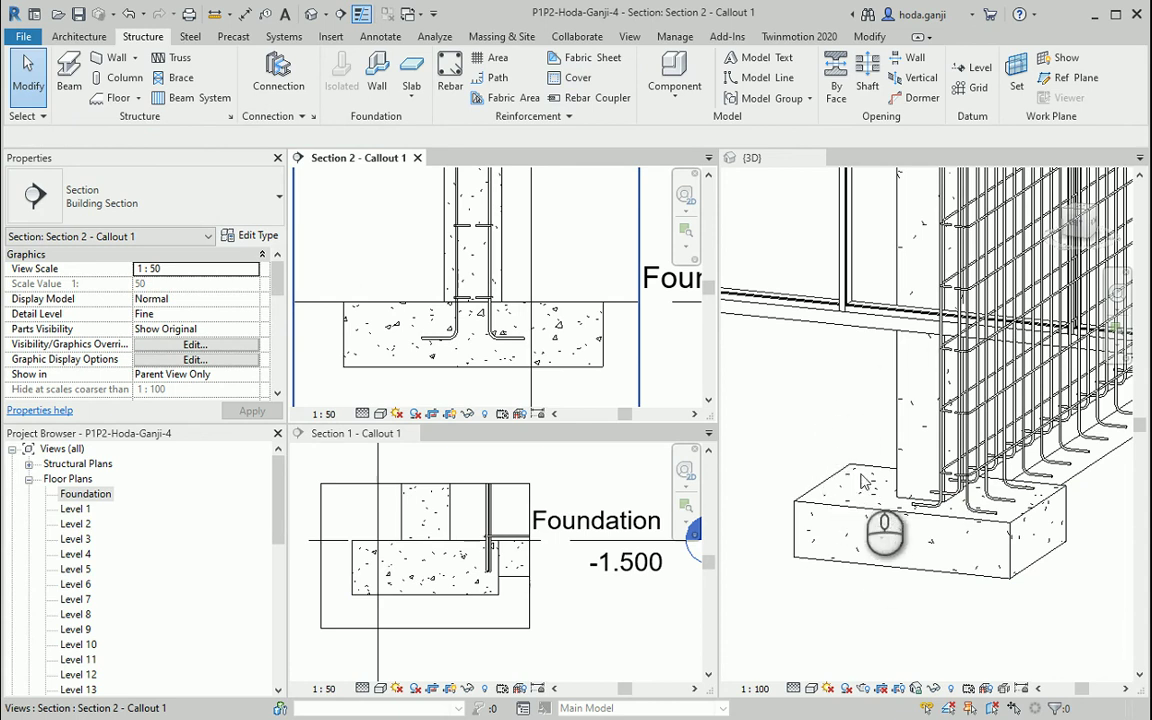
scroll(864, 482, up, 2)
click(861, 612)
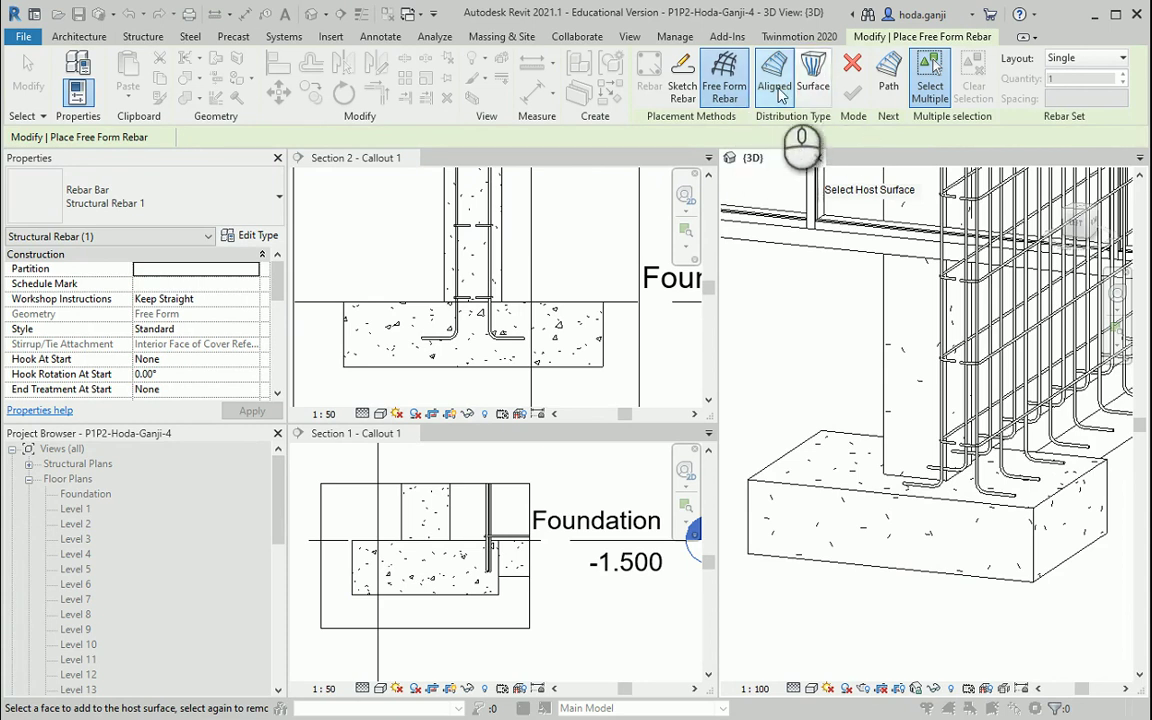
Cancel free-form rebar and start standard rebar in Section 2 - Callout 1 with shape M_00.
click(779, 90)
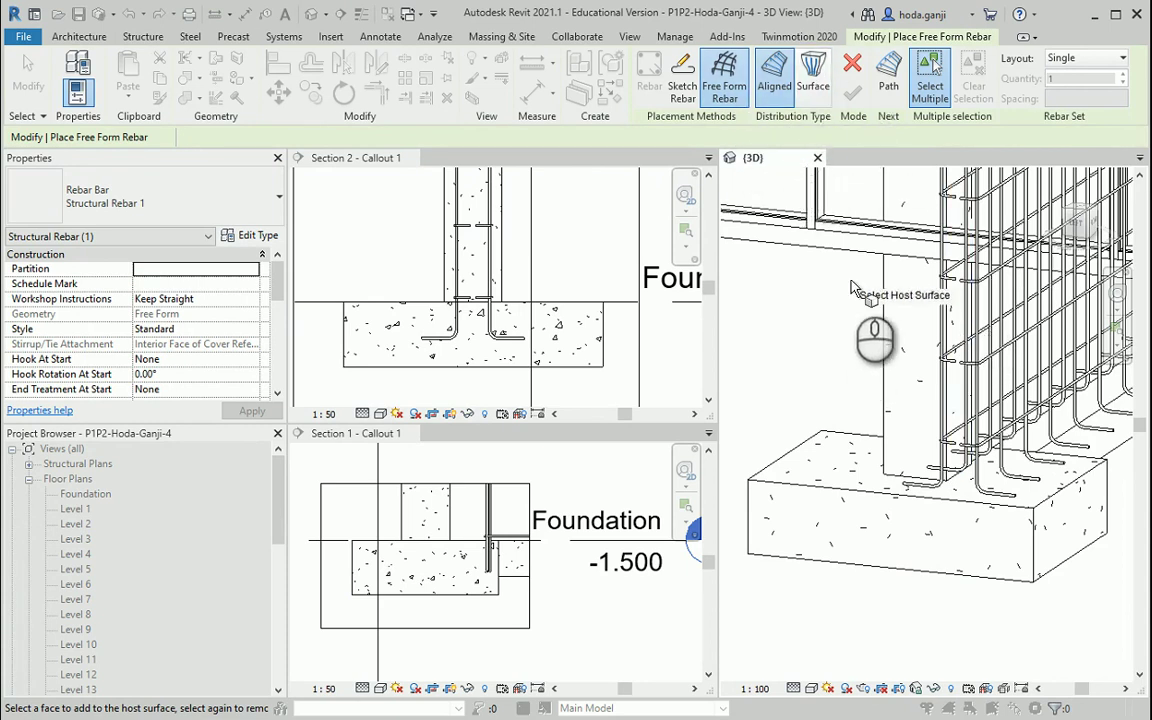
click(853, 92)
click(390, 234)
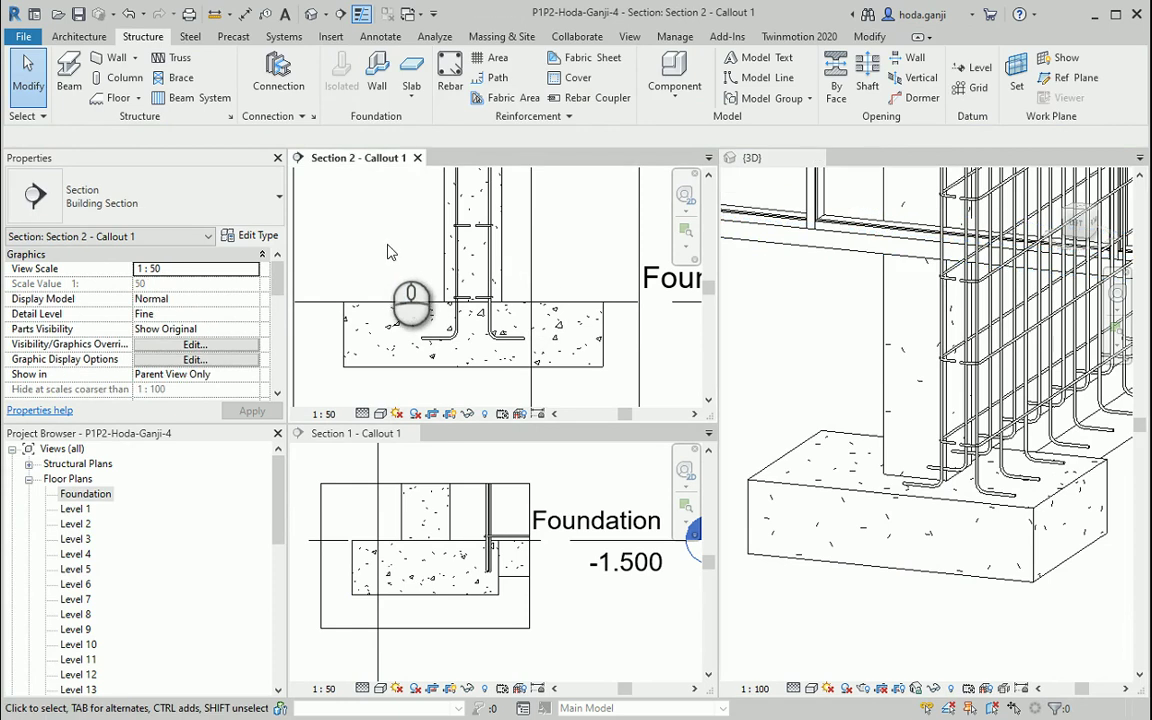
click(450, 75)
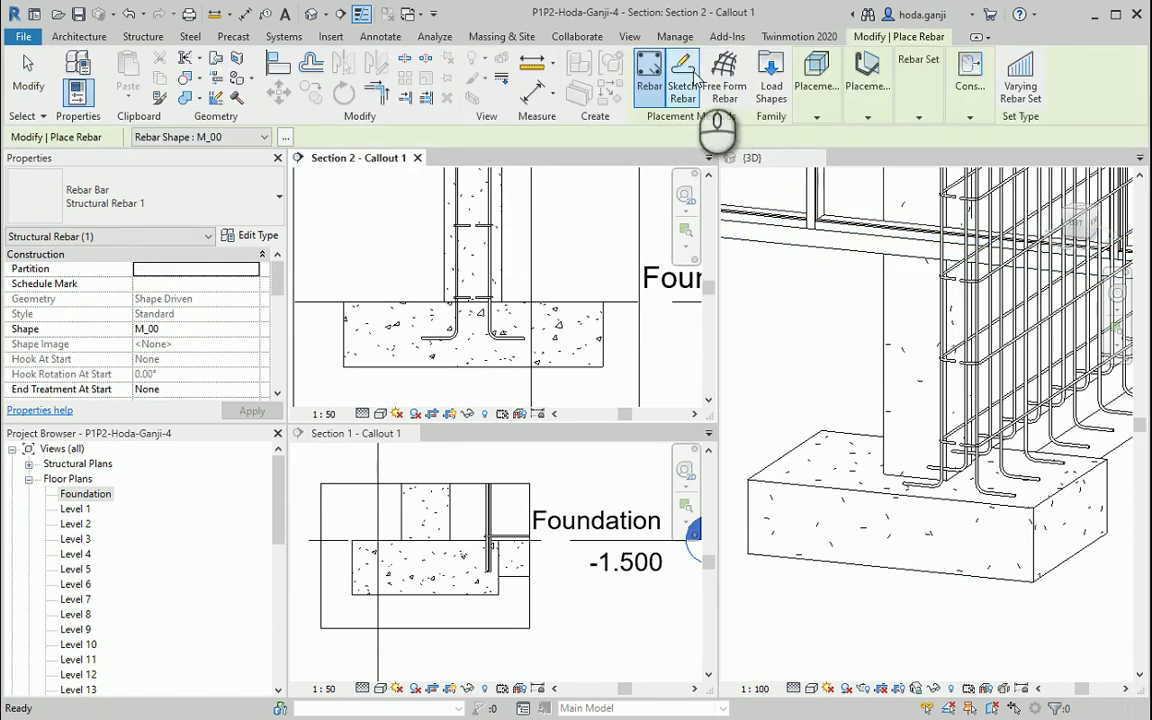
click(814, 95)
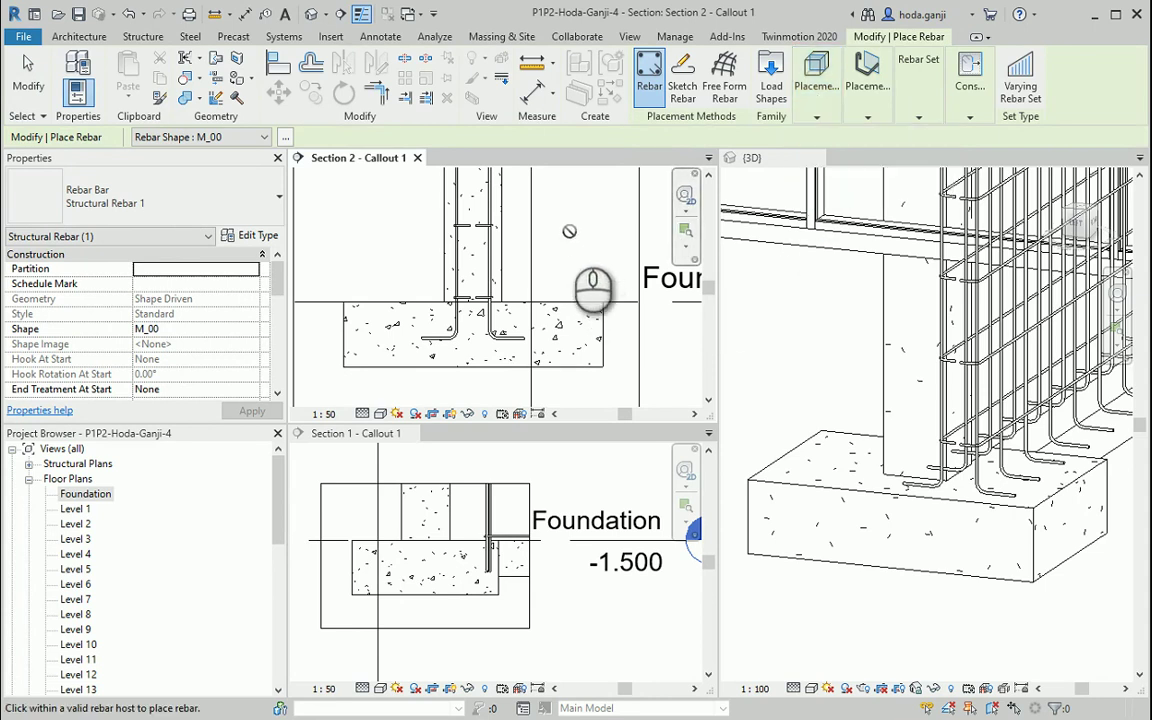
key(Escape)
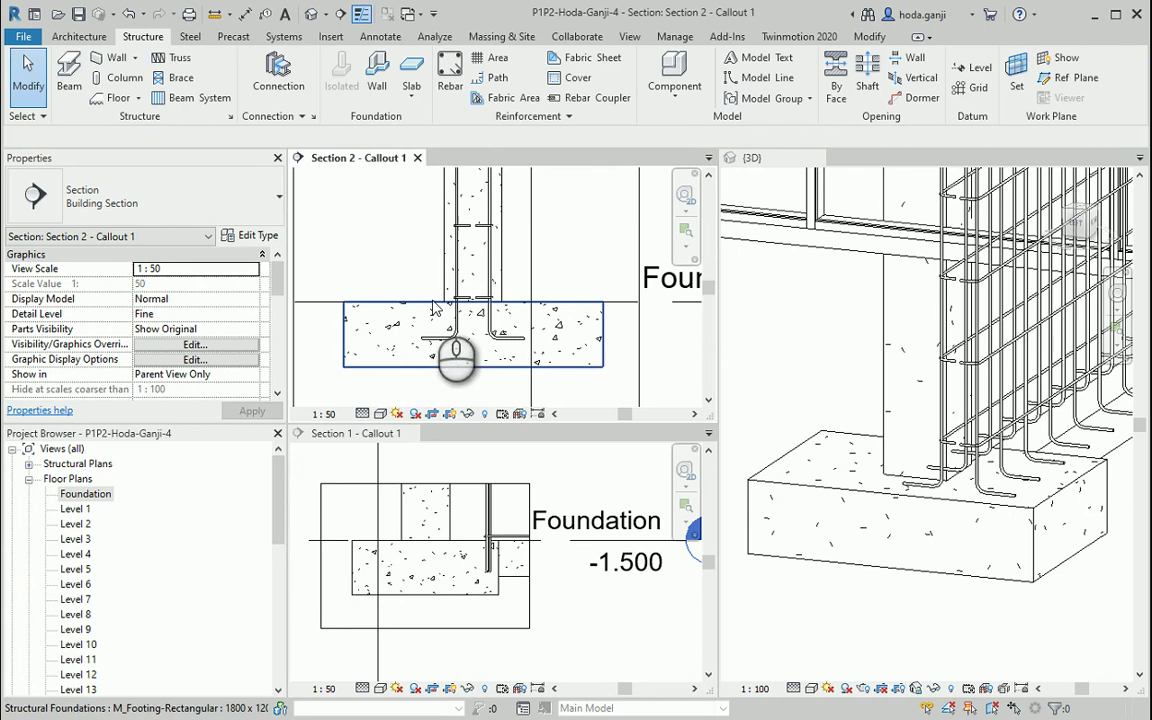
click(448, 75)
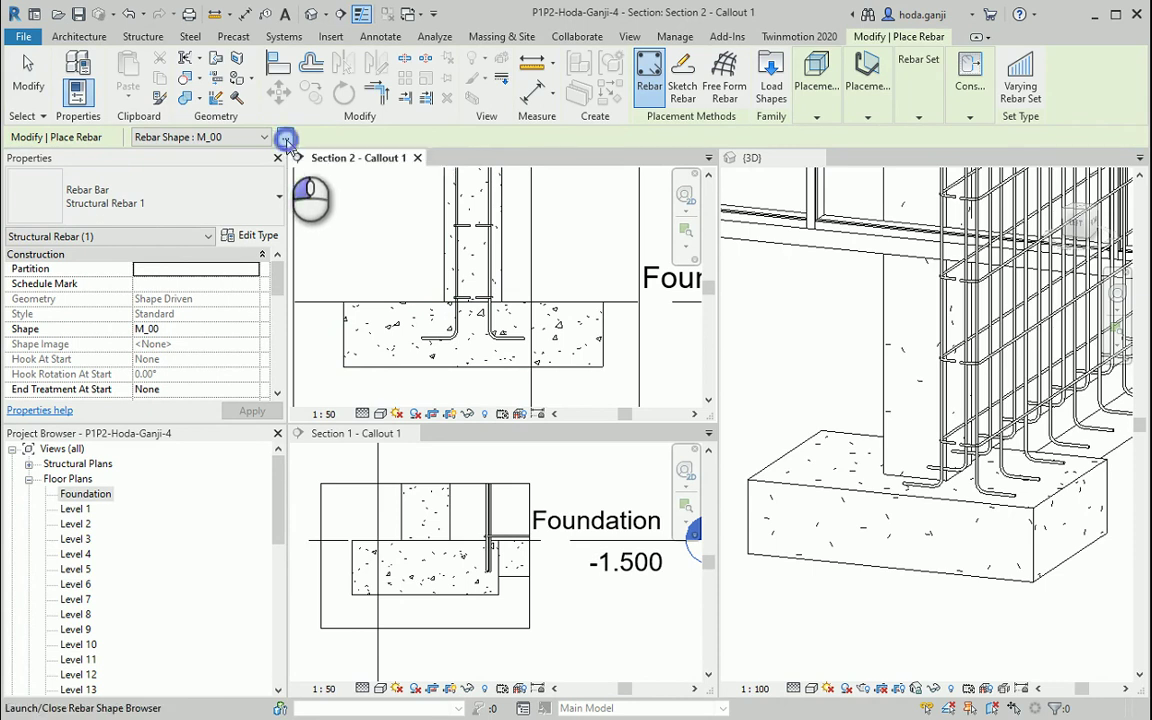
From the Rebar Shape Browser, select all M_ files in Metric Library's Structural Rebar Shapes folder.
click(286, 140)
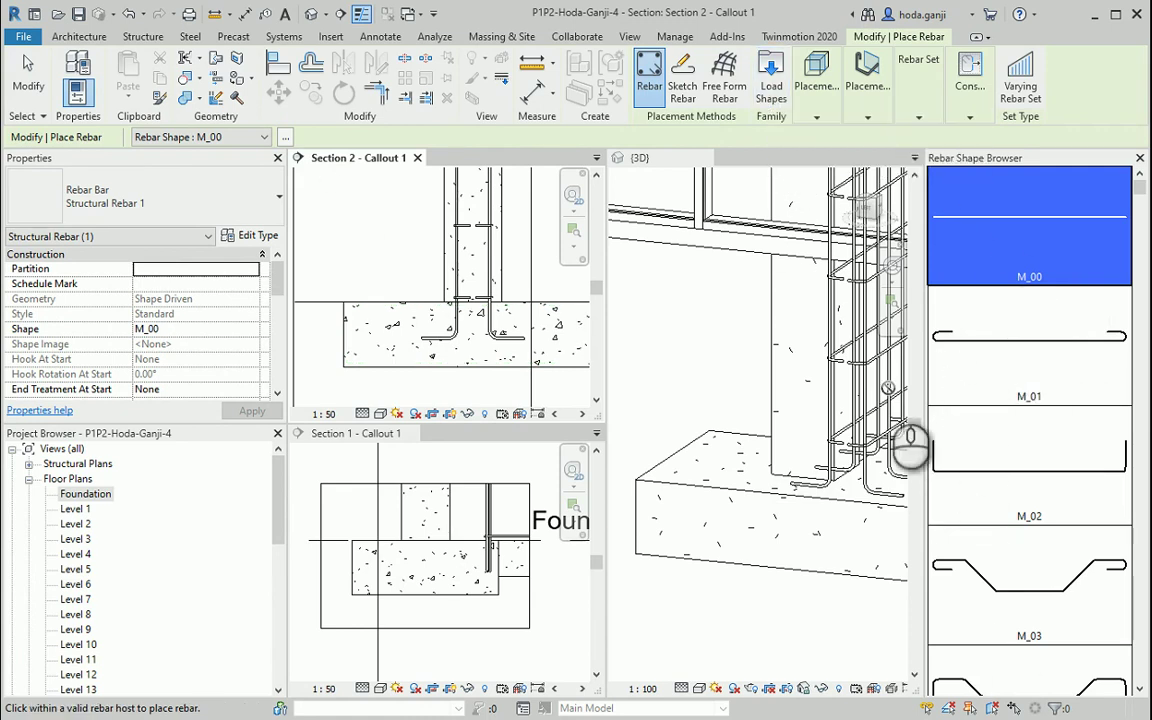
click(770, 88)
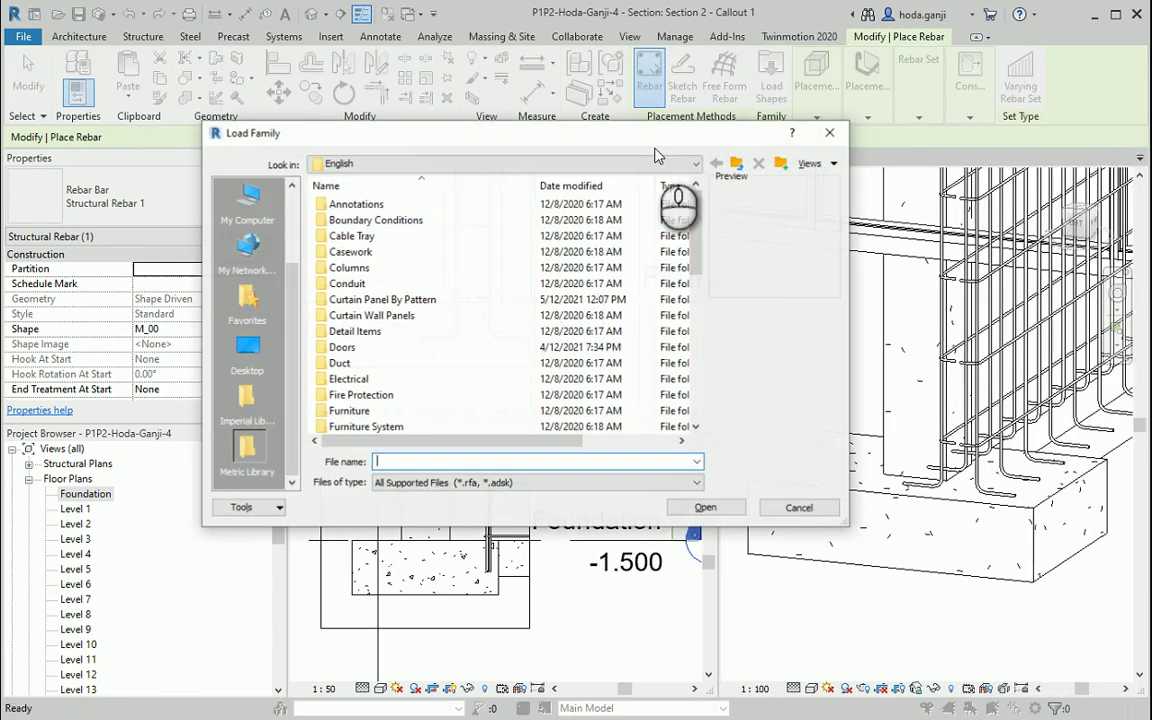
scroll(470, 310, down, 8)
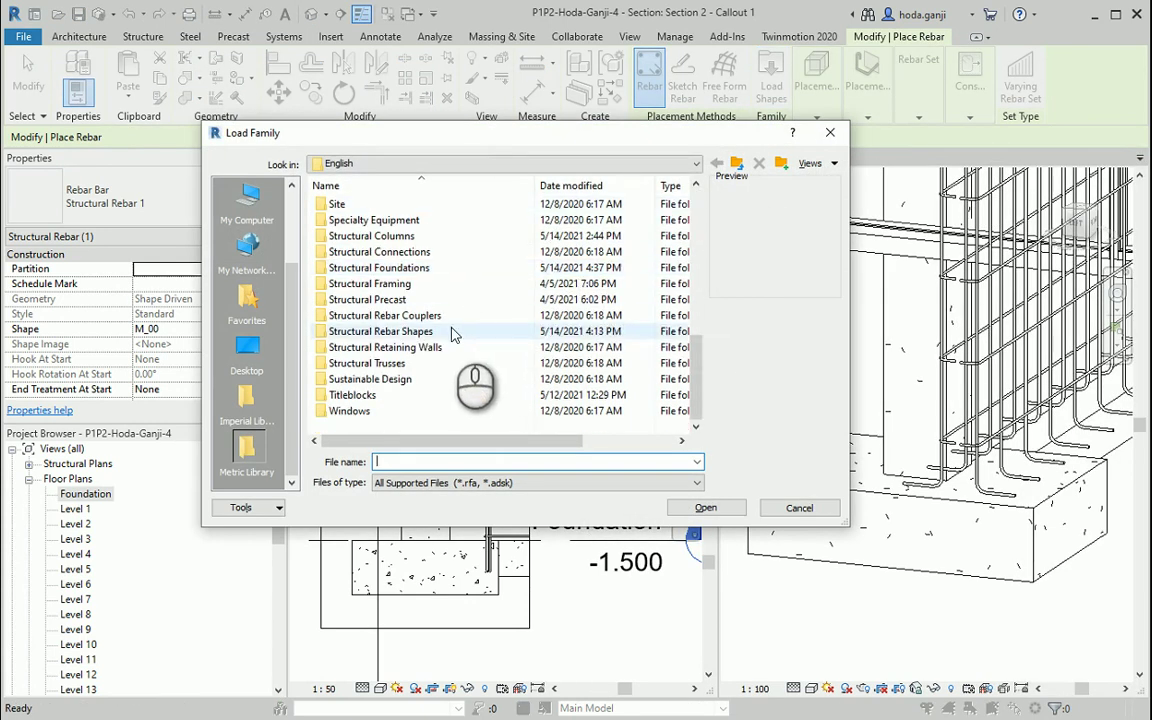
double_click(450, 331)
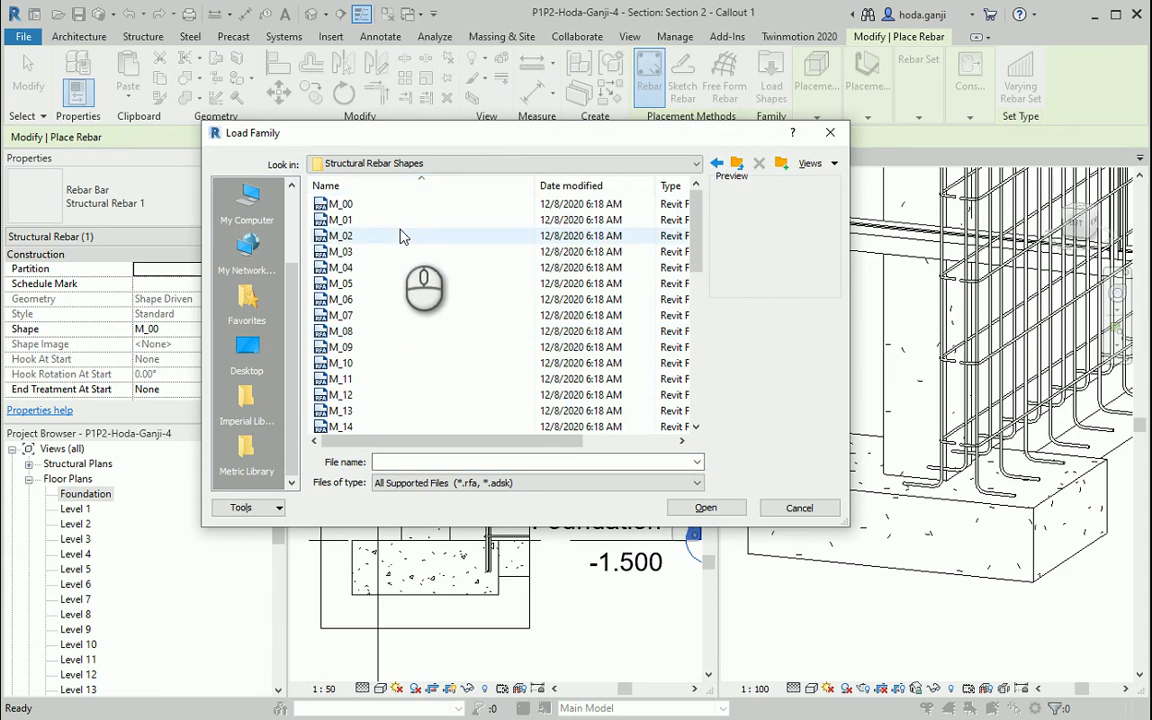
click(401, 234)
key(ctrl+a)
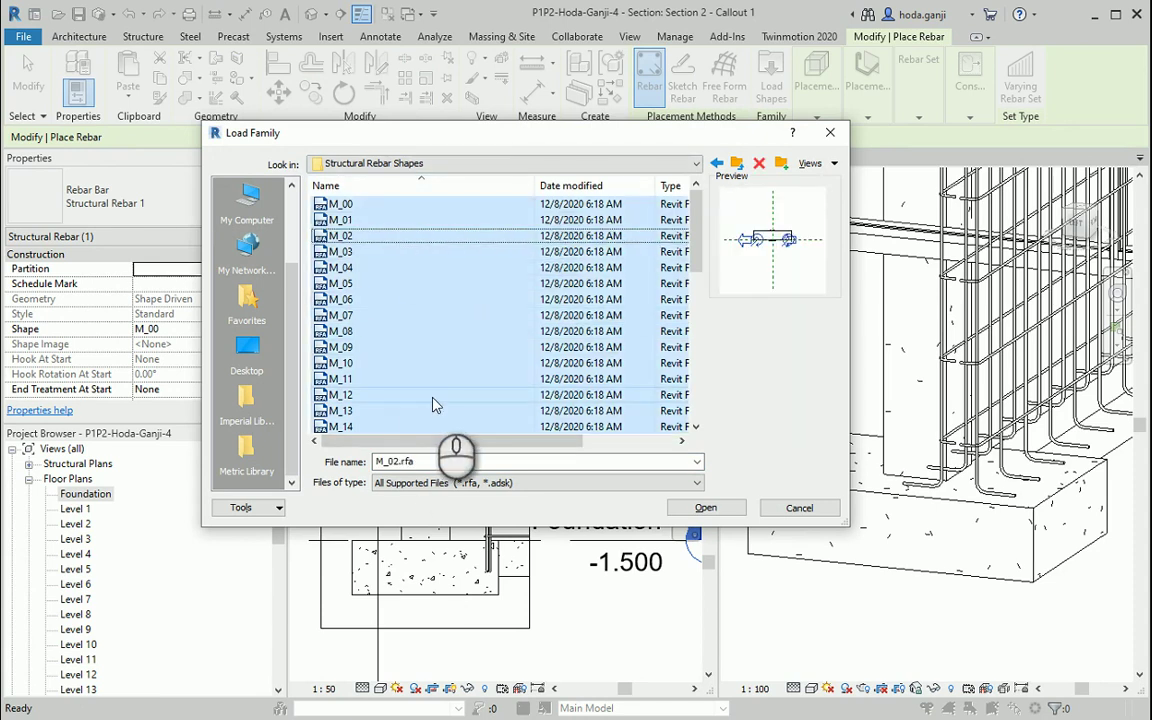
key(Return)
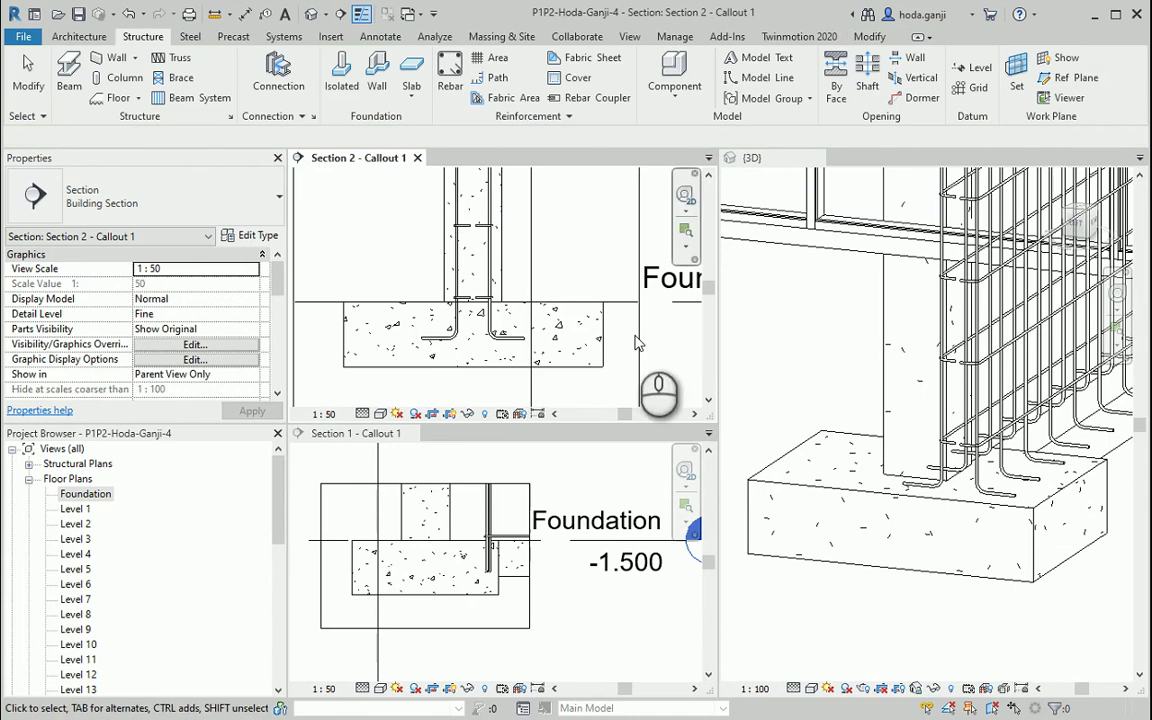
scroll(510, 338, up, 2)
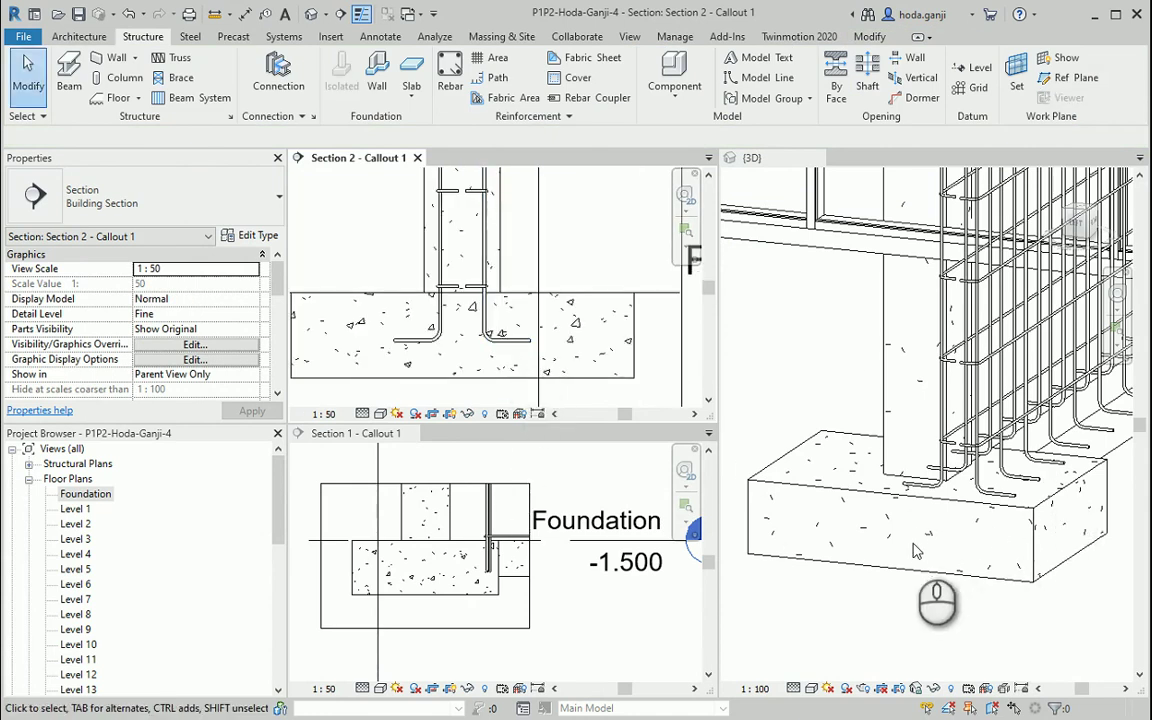
scroll(385, 255, down, 1)
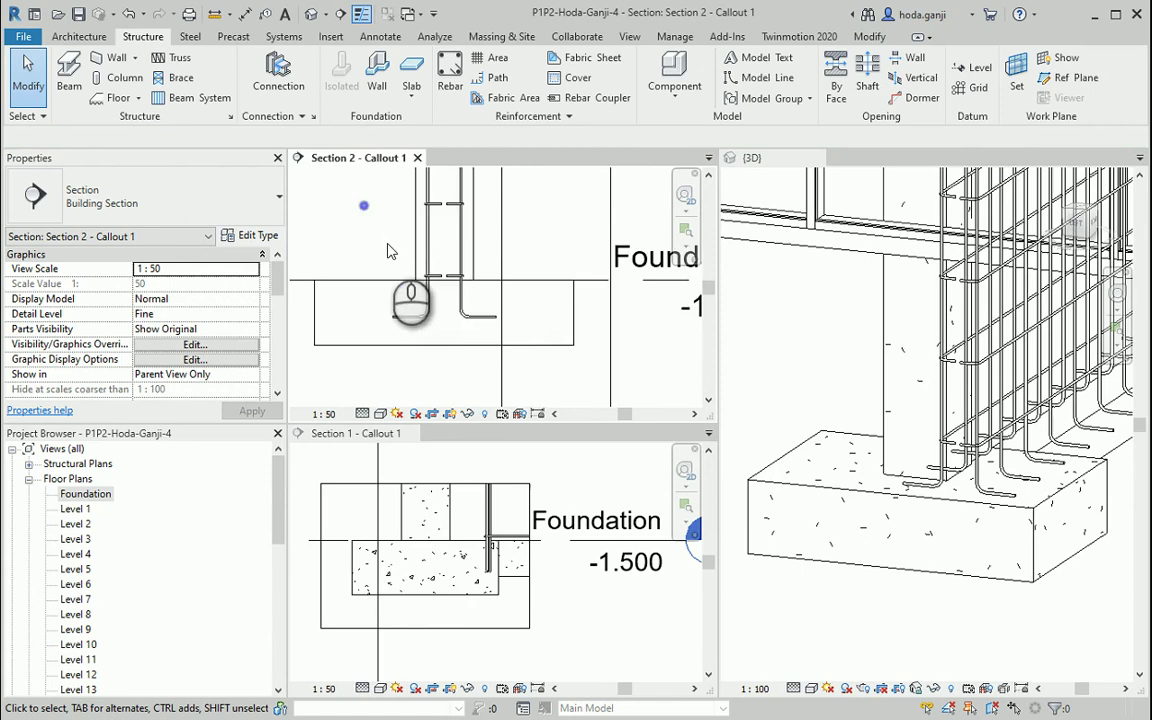
scroll(366, 248, down, 1)
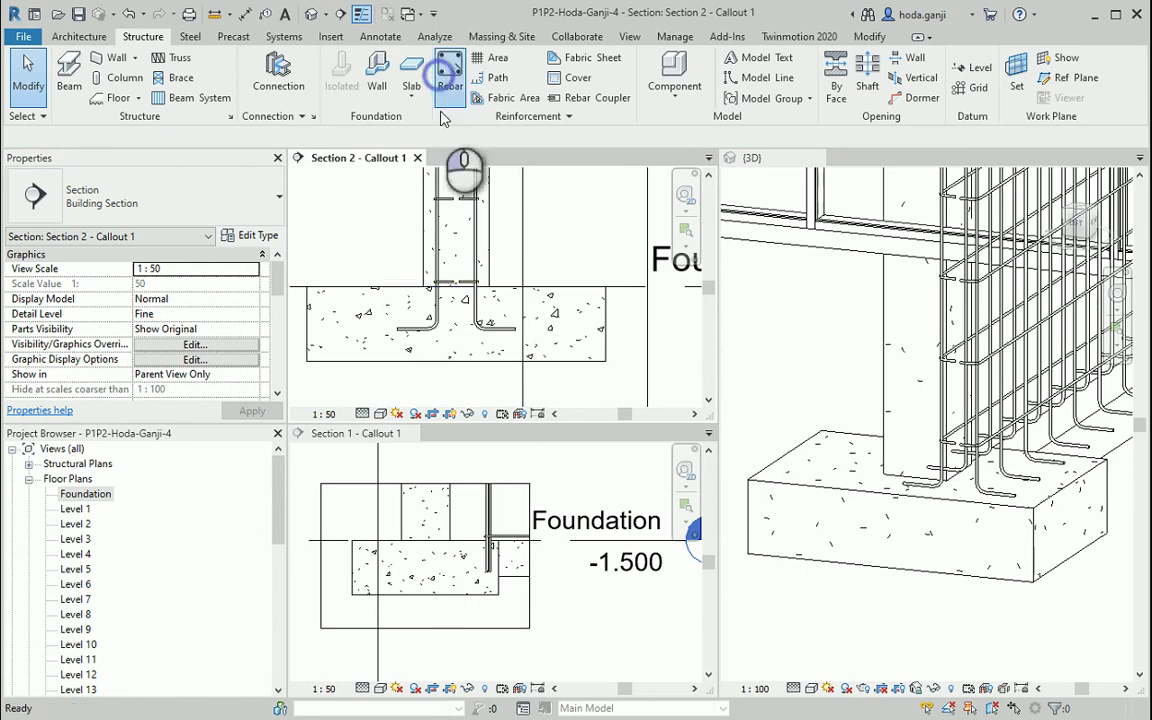
click(448, 68)
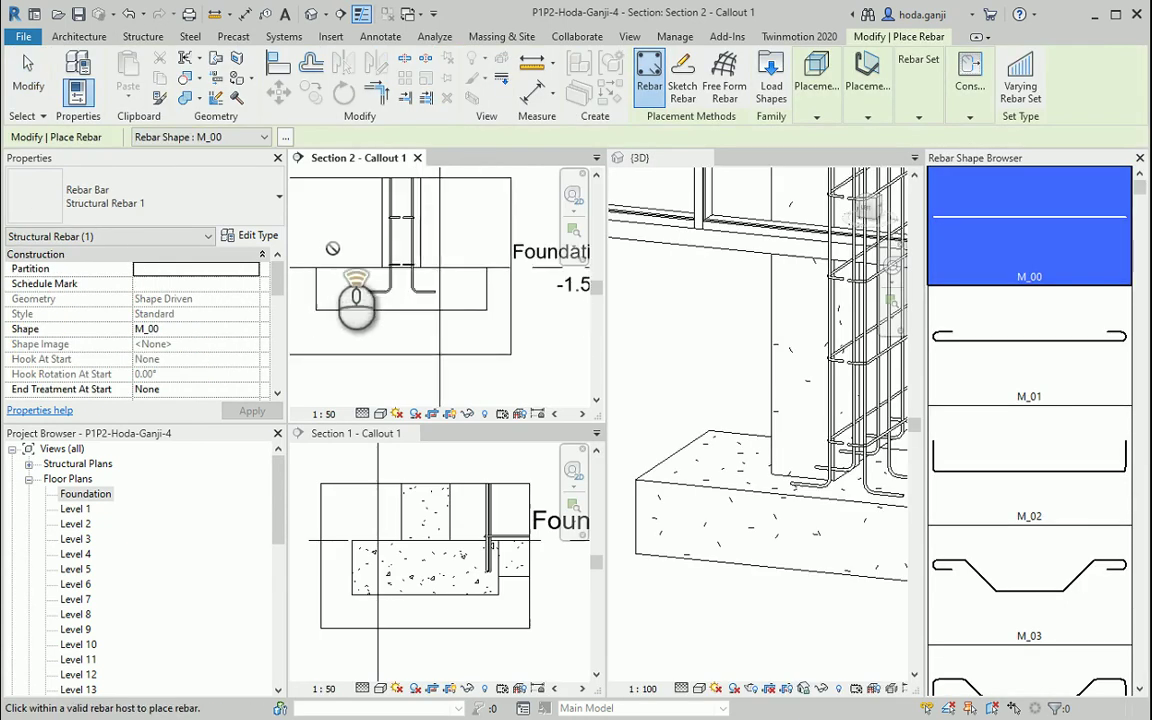
scroll(1033, 420, down, 1)
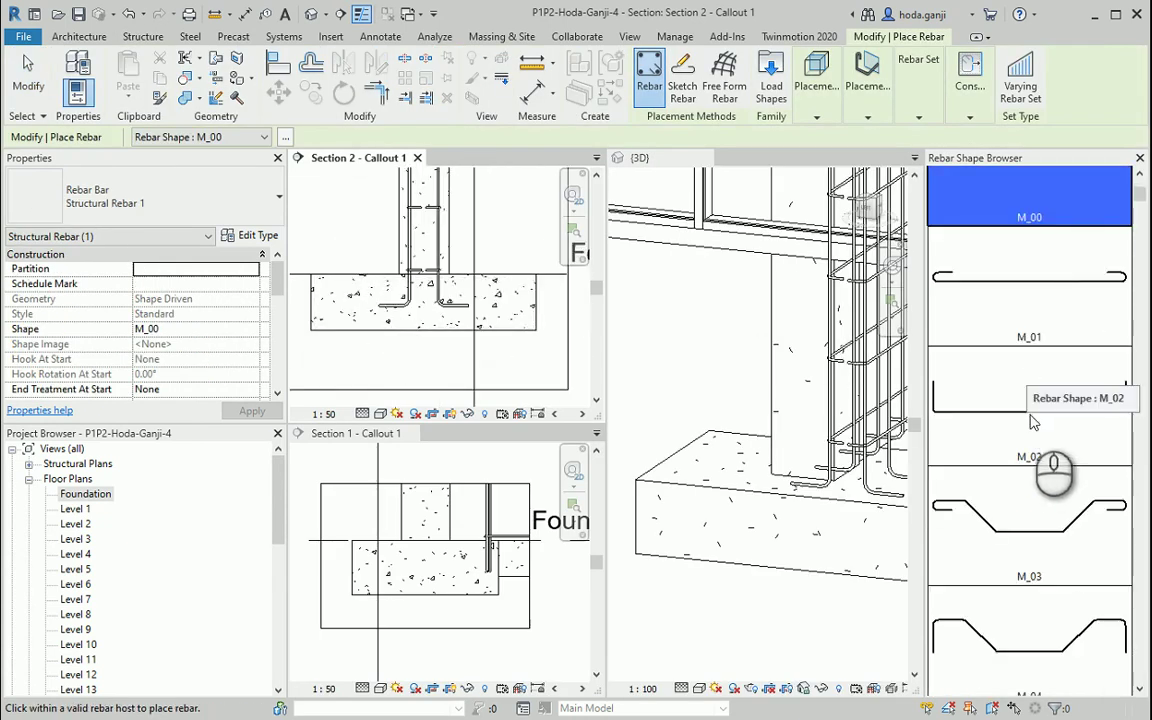
click(1019, 404)
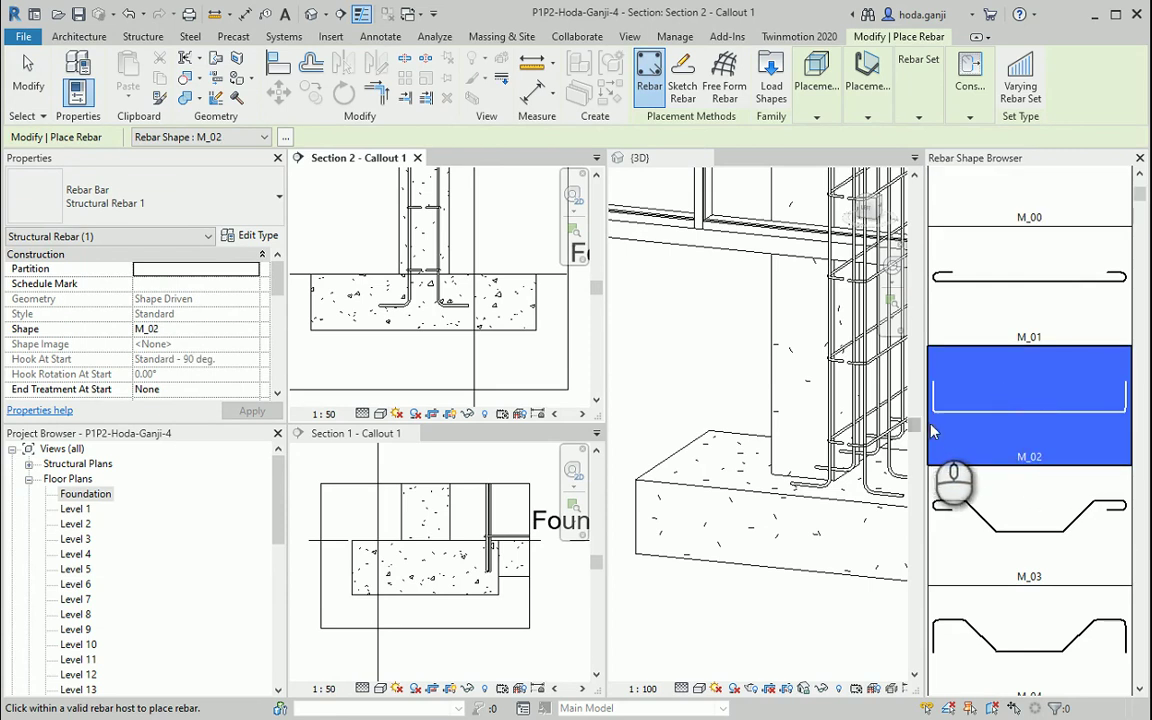
drag(922, 425, 970, 425)
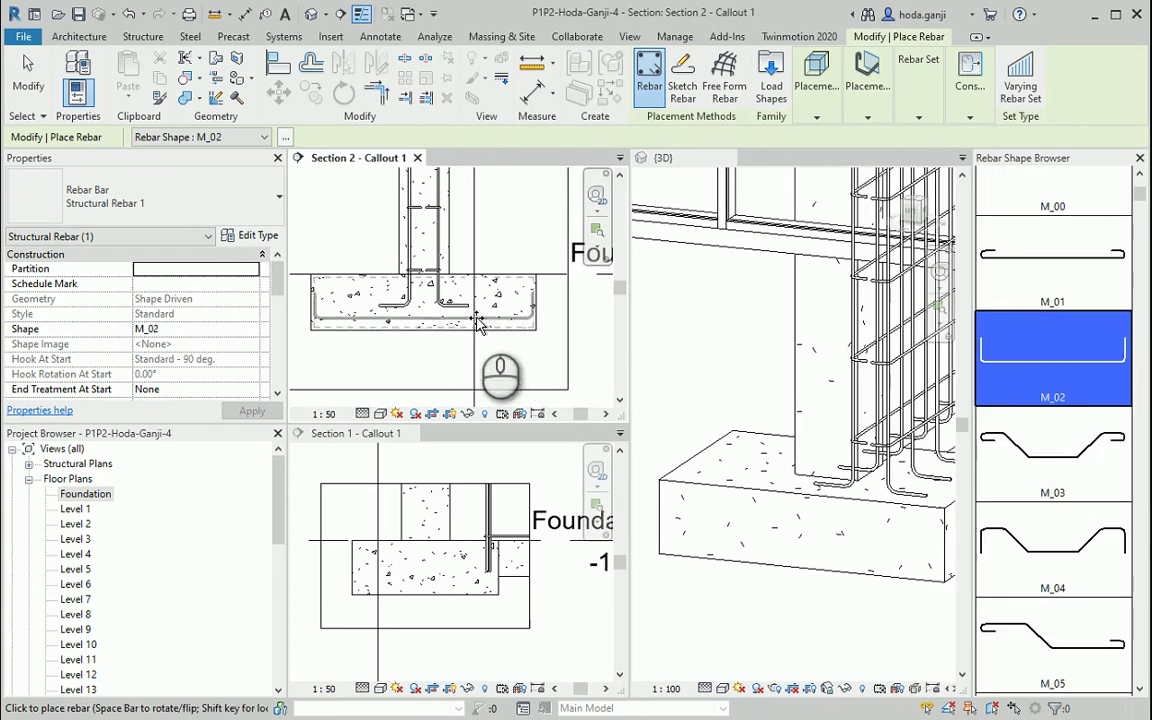
click(816, 100)
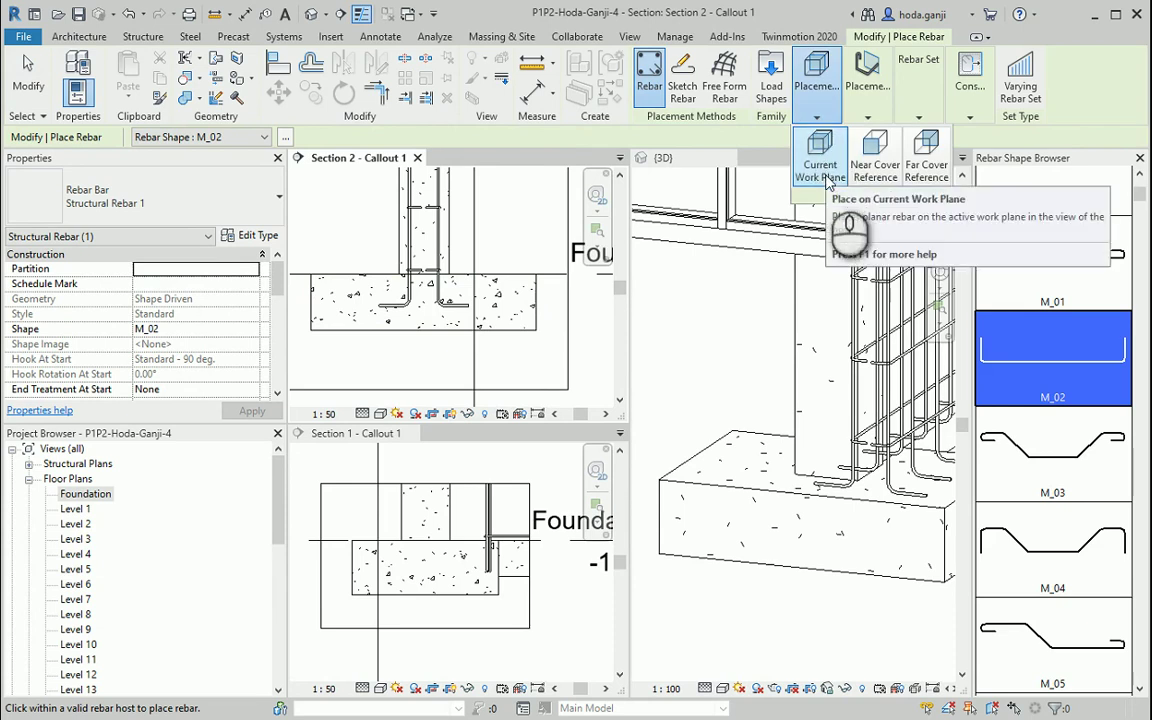
click(875, 160)
click(868, 119)
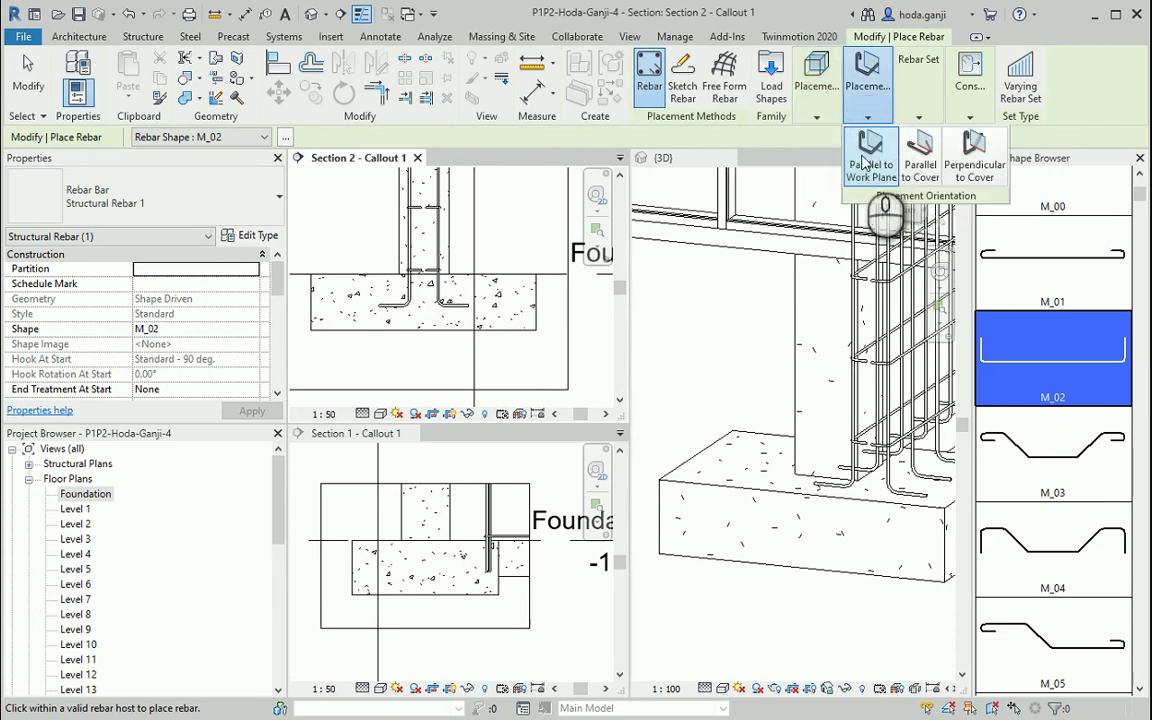
click(874, 165)
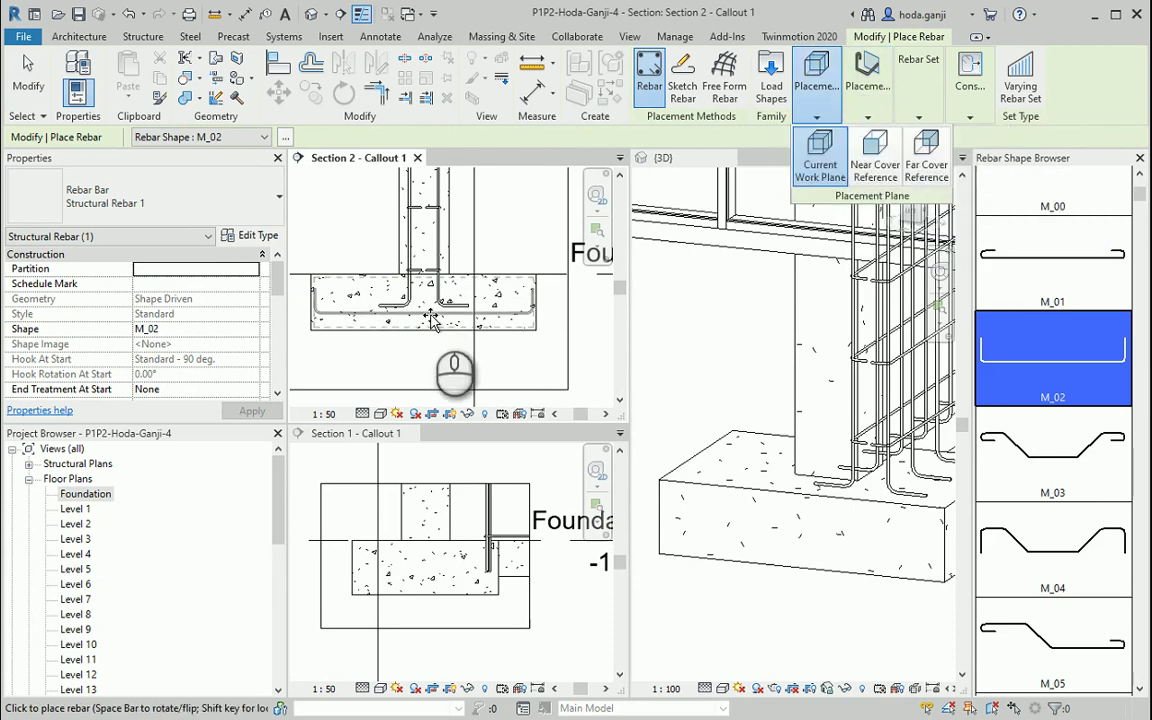
click(436, 310)
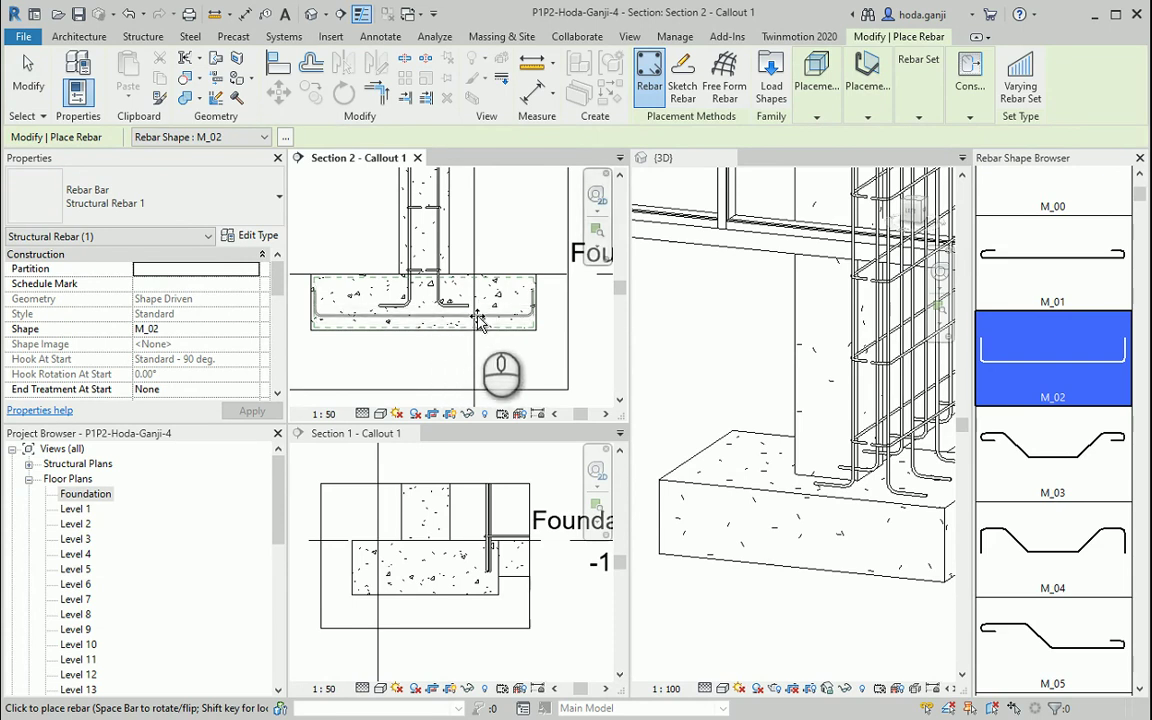
click(869, 116)
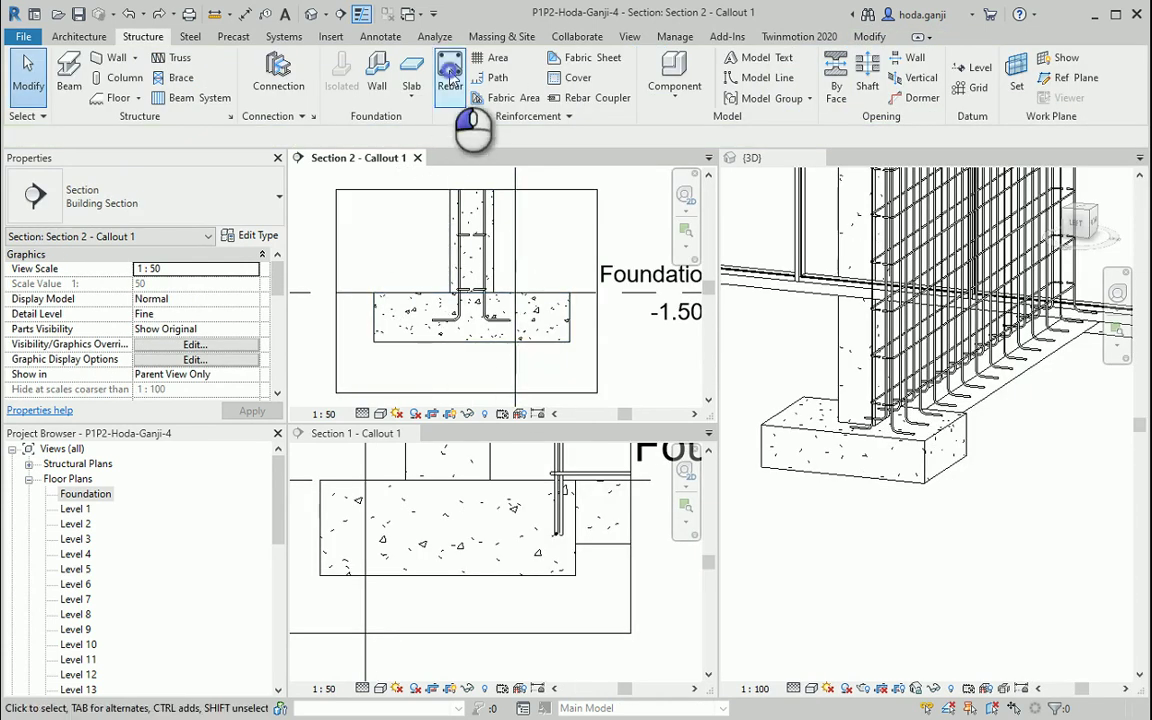
Start rebar placement with orientation set to Perpendicular to Cover.
click(450, 80)
click(866, 117)
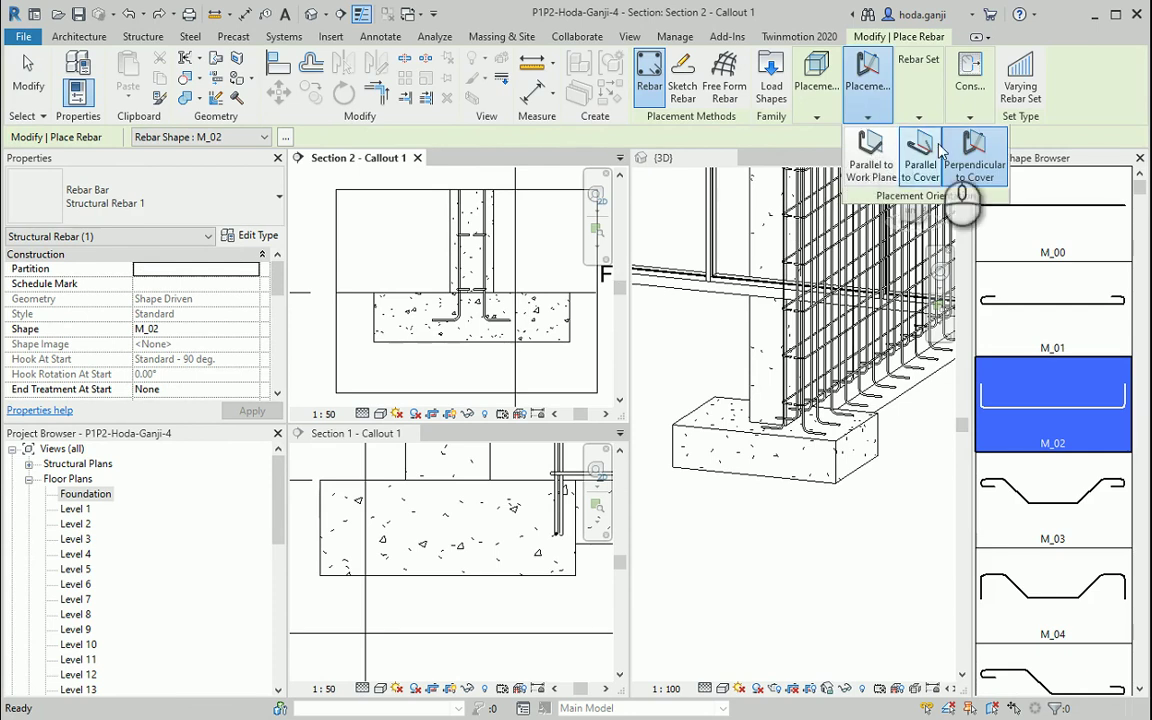
click(973, 175)
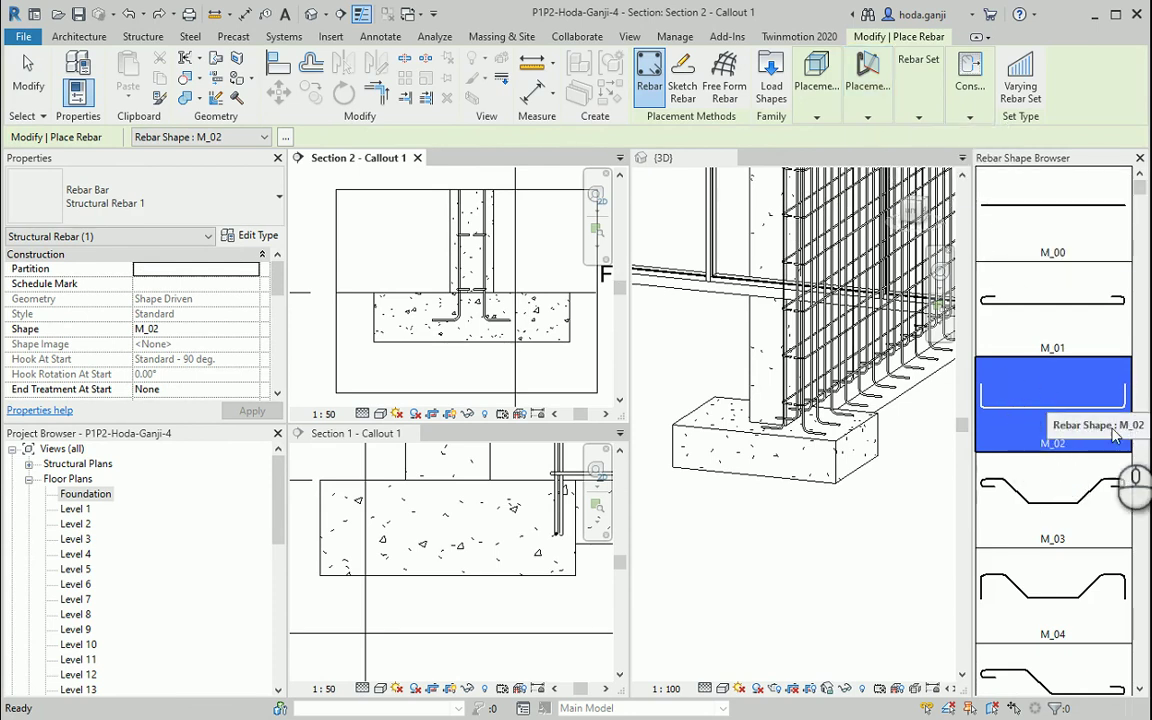
scroll(1035, 420, down, 2)
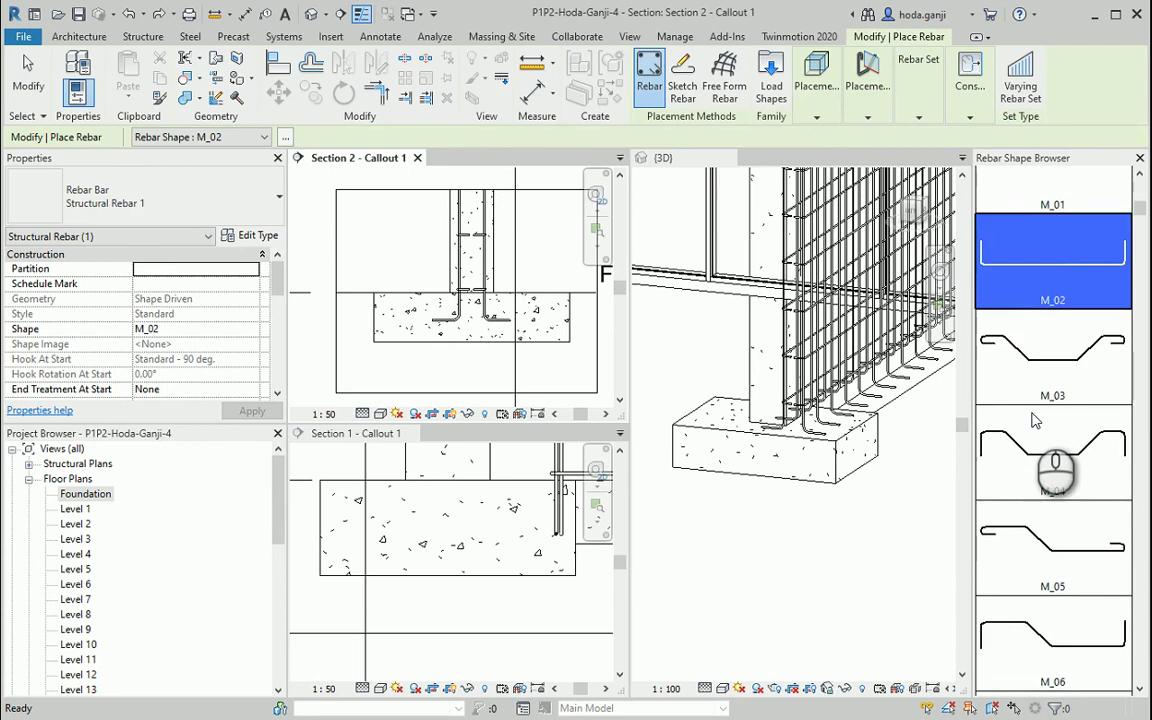
scroll(1035, 420, down, 3)
scroll(1035, 420, down, 2)
scroll(1035, 420, down, 3)
scroll(1040, 440, down, 3)
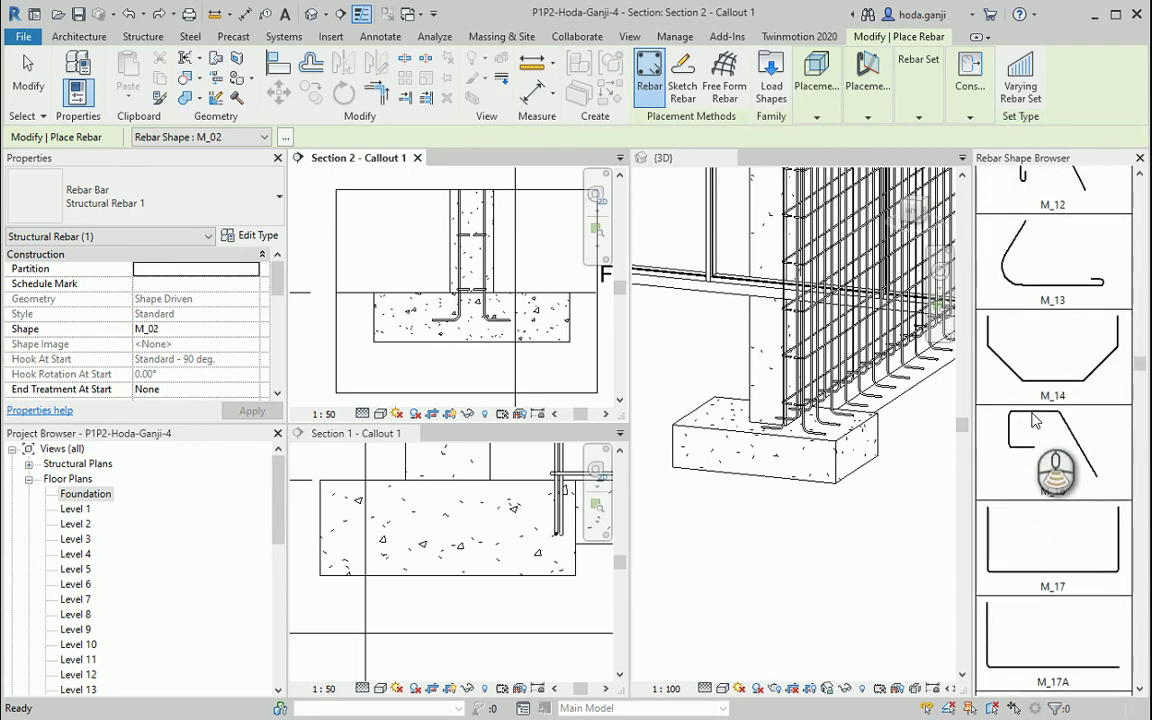
scroll(1035, 440, down, 3)
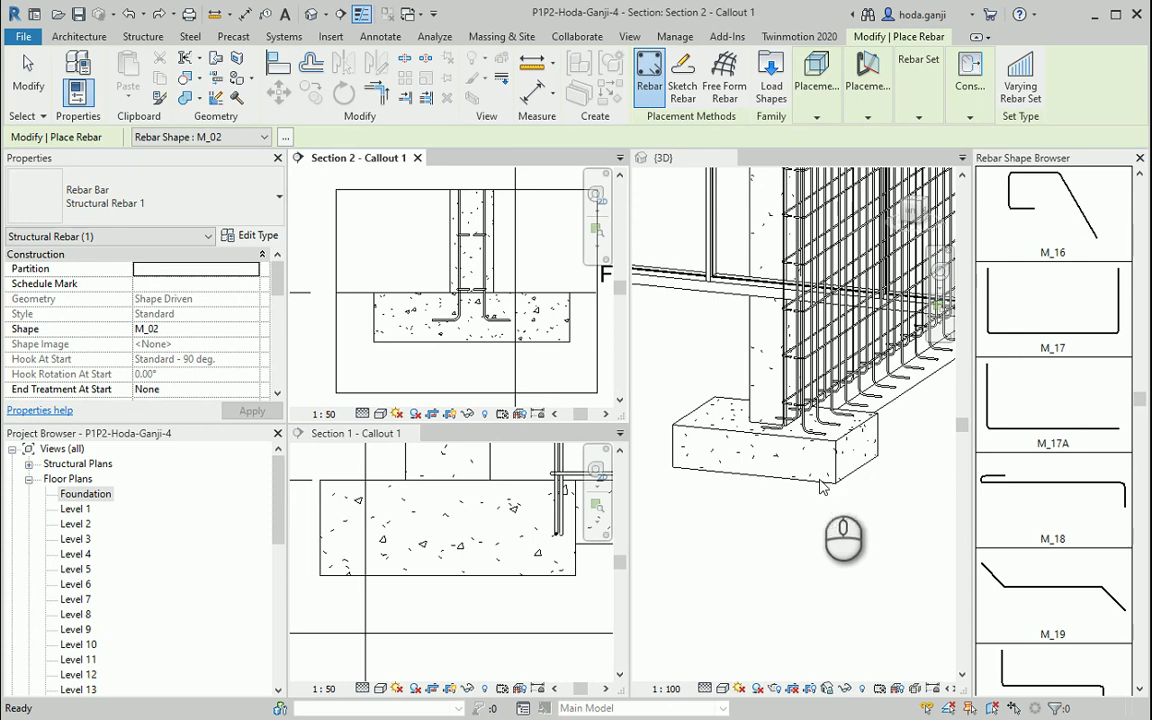
Choose the U-shaped M_17 shape and place it in the Section 2 footing.
click(1078, 331)
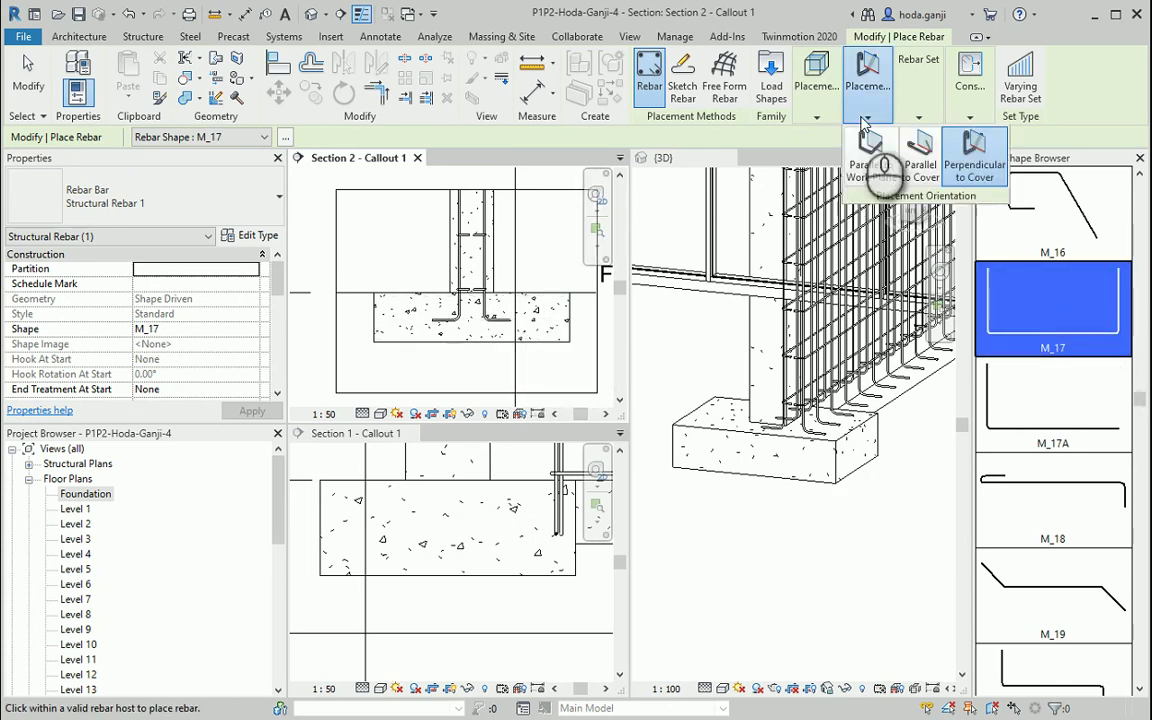
click(969, 206)
scroll(573, 333, up, 3)
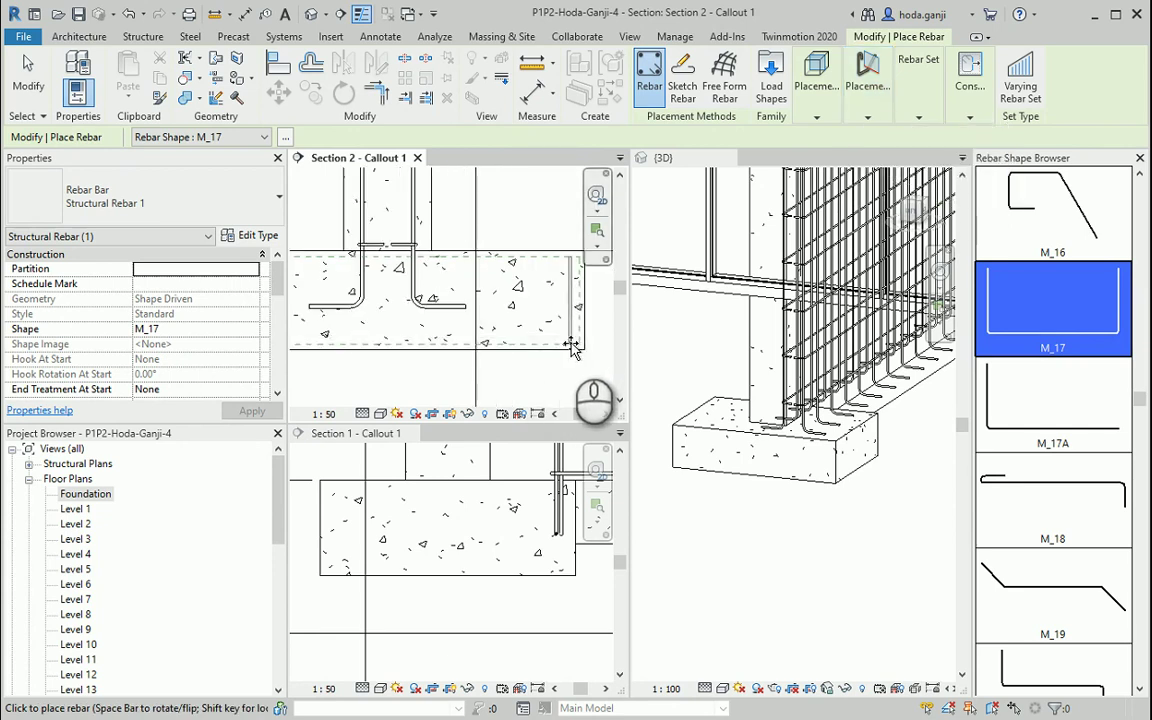
click(570, 343)
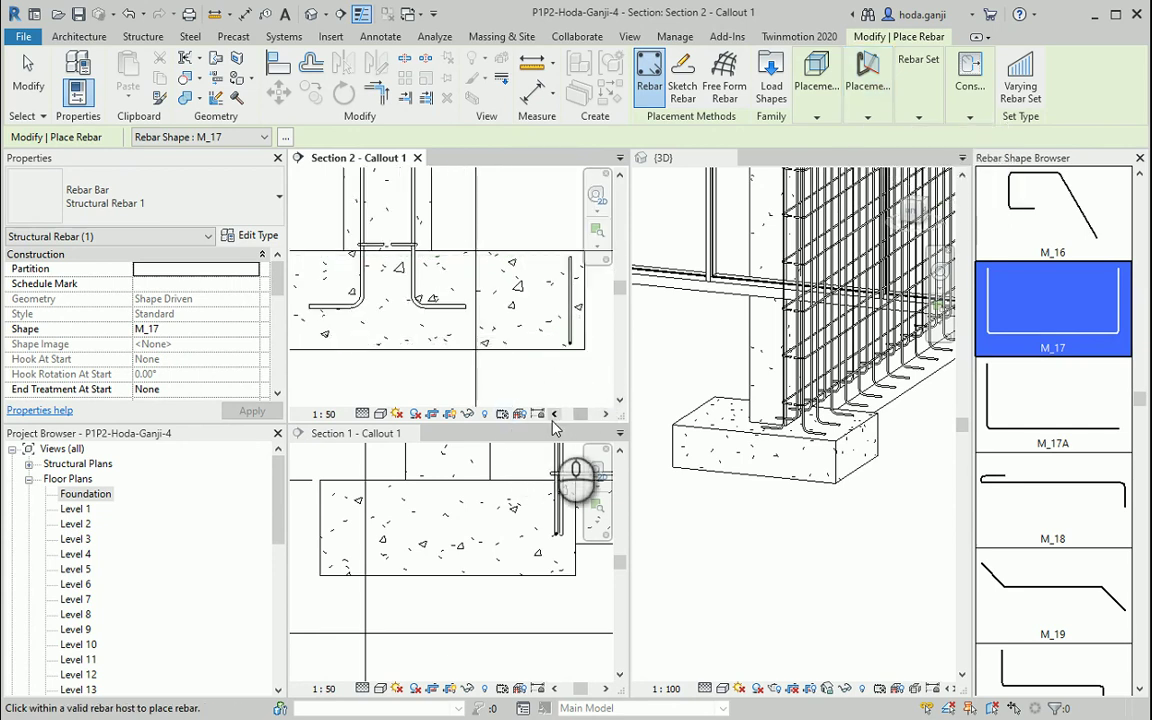
End rebar placement and switch the 3D view to the Wireframe visual style.
key(Escape)
key(Escape)
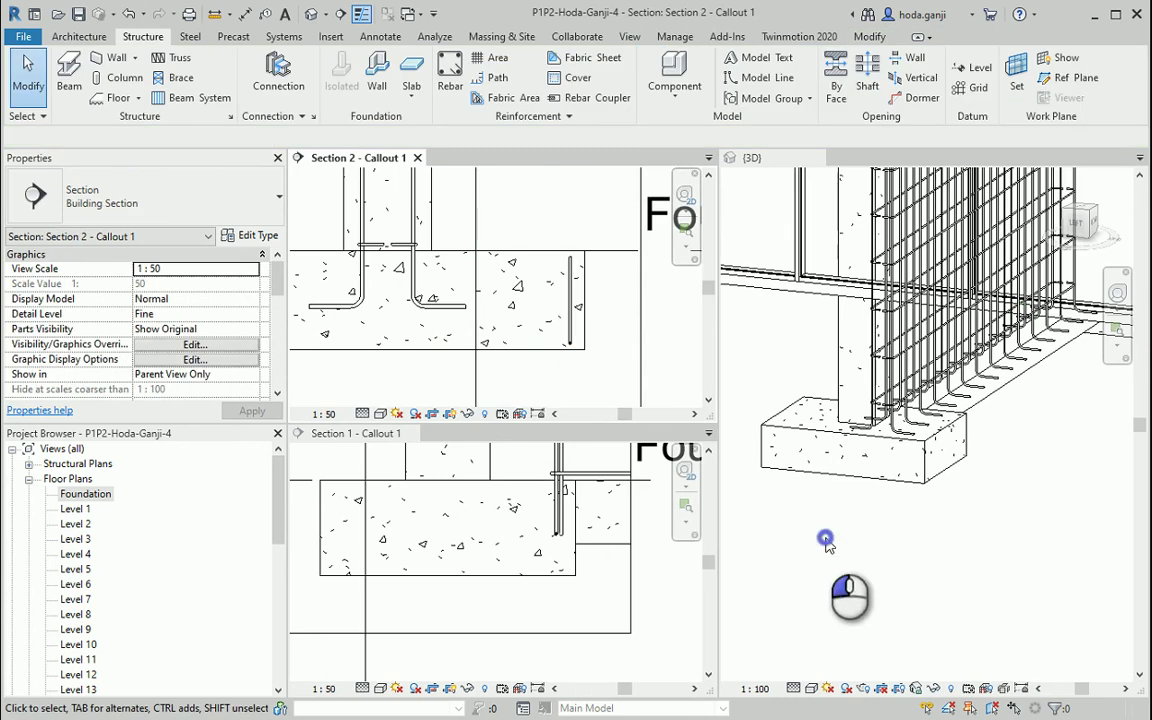
click(828, 538)
click(808, 689)
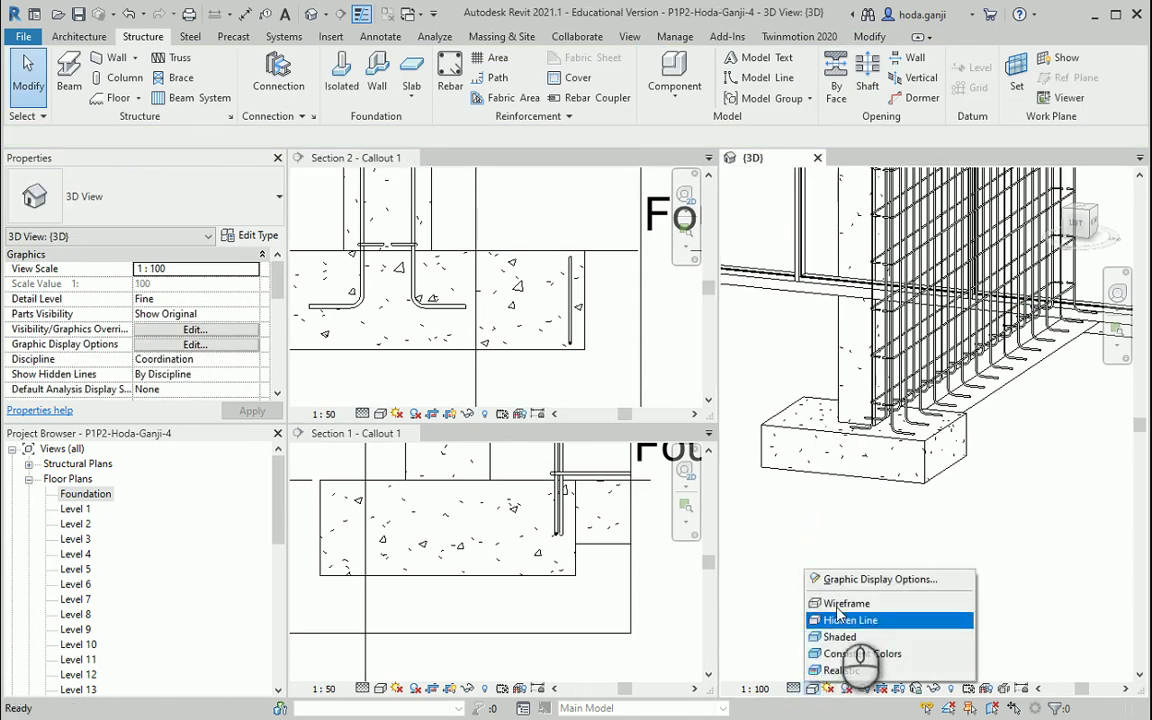
click(850, 600)
scroll(931, 501, up, 2)
scroll(1008, 527, up, 2)
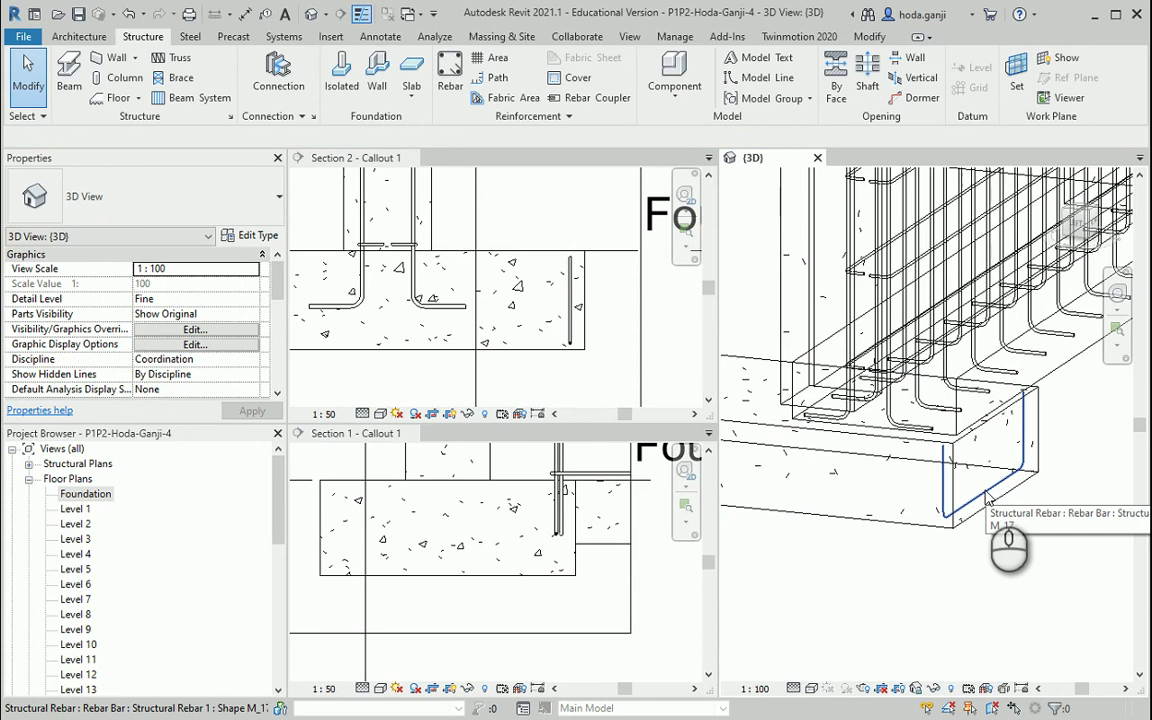
Set the M_17 U-bar's View Visibility States to view as solid in {3D}.
click(986, 497)
scroll(150, 360, down, 2)
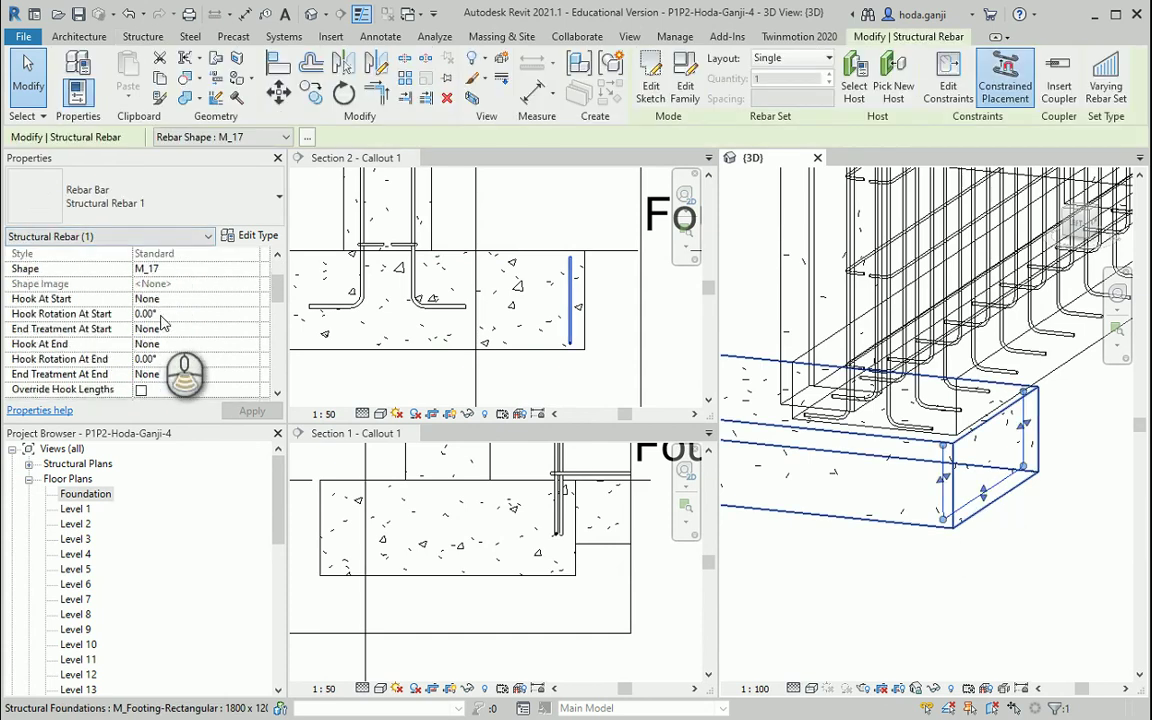
scroll(160, 330, down, 2)
click(195, 390)
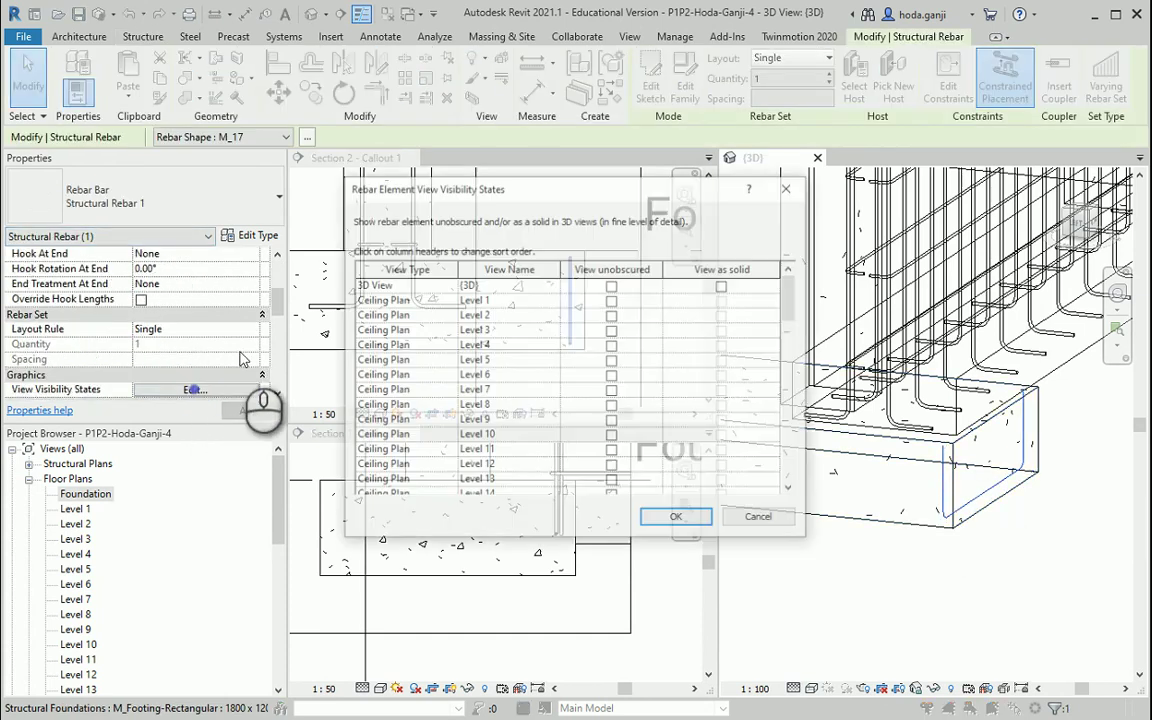
click(675, 521)
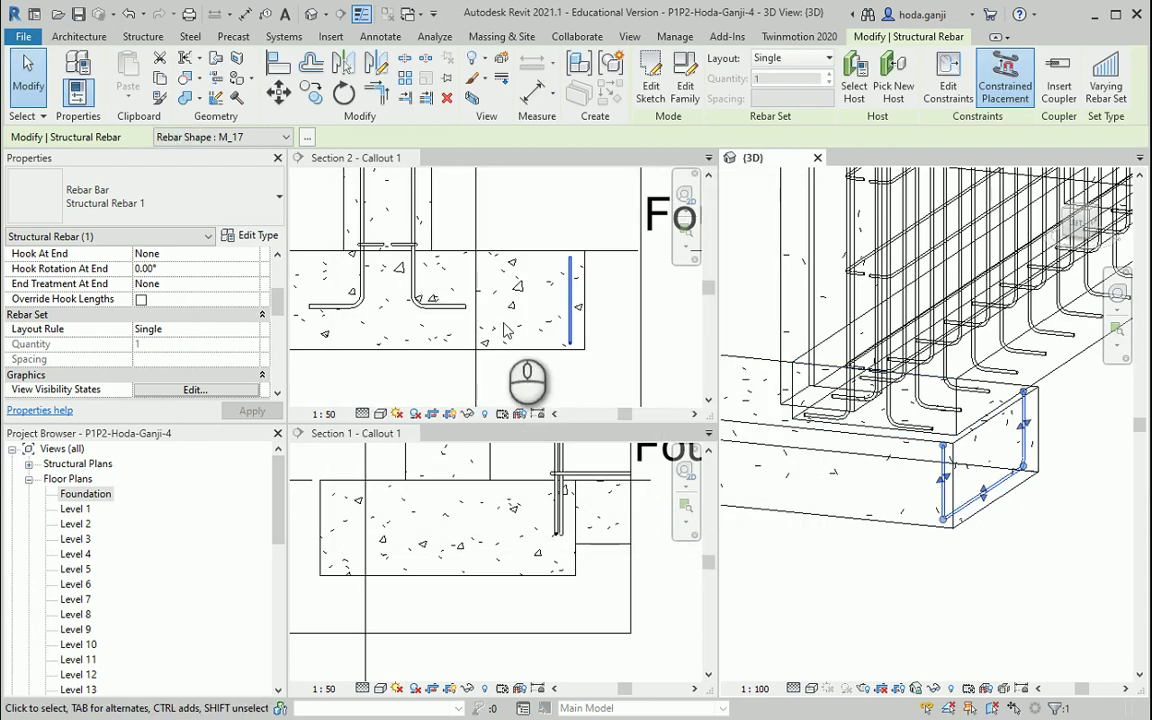
scroll(628, 294, down, 1)
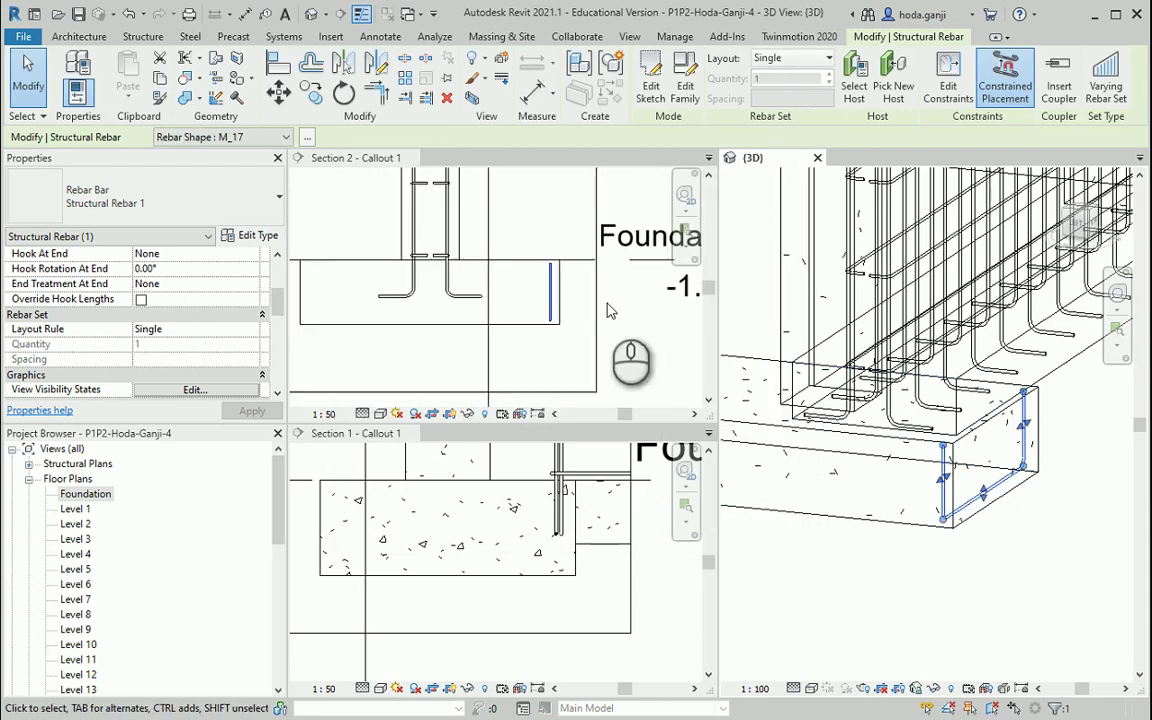
Give the M_17 U-bar a Fixed Number layout with quantity 10.
click(798, 60)
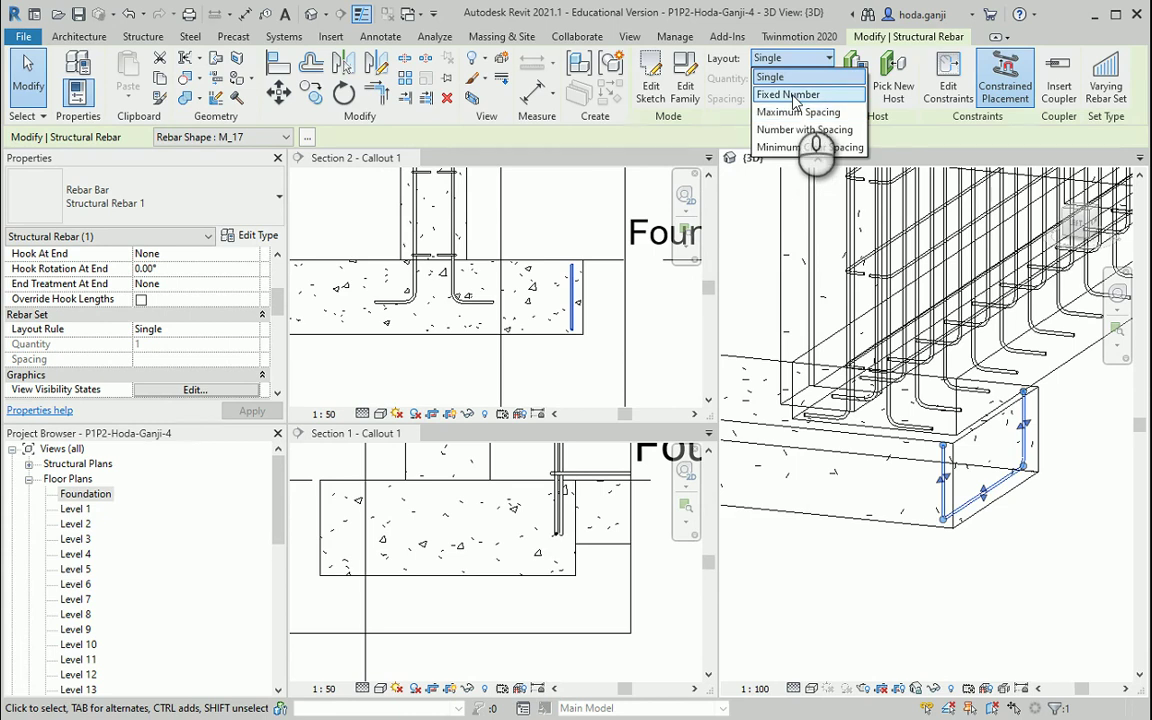
click(793, 97)
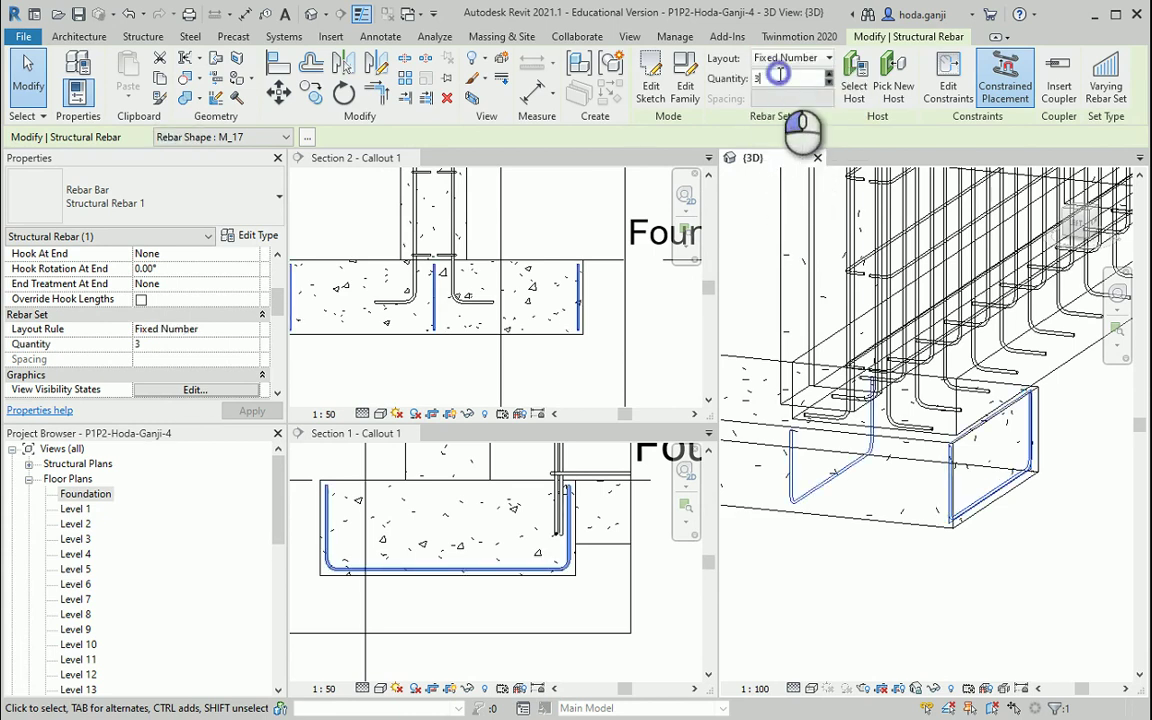
text(0)
key(Return)
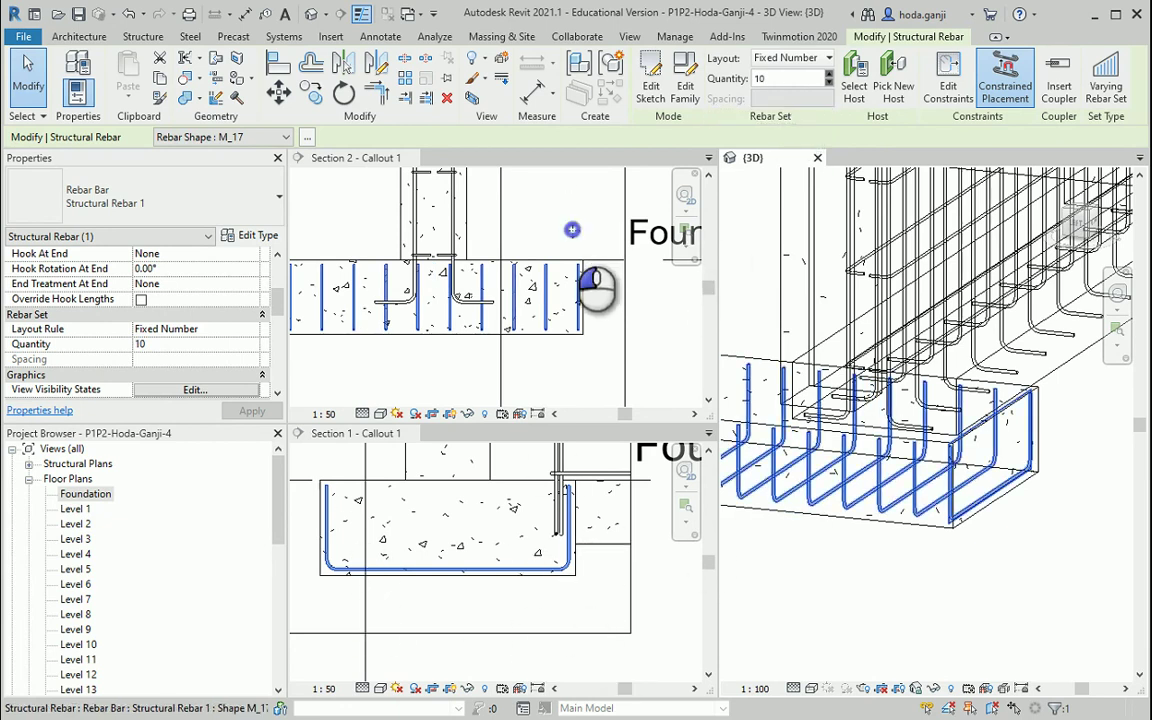
scroll(589, 352, down, 2)
click(589, 352)
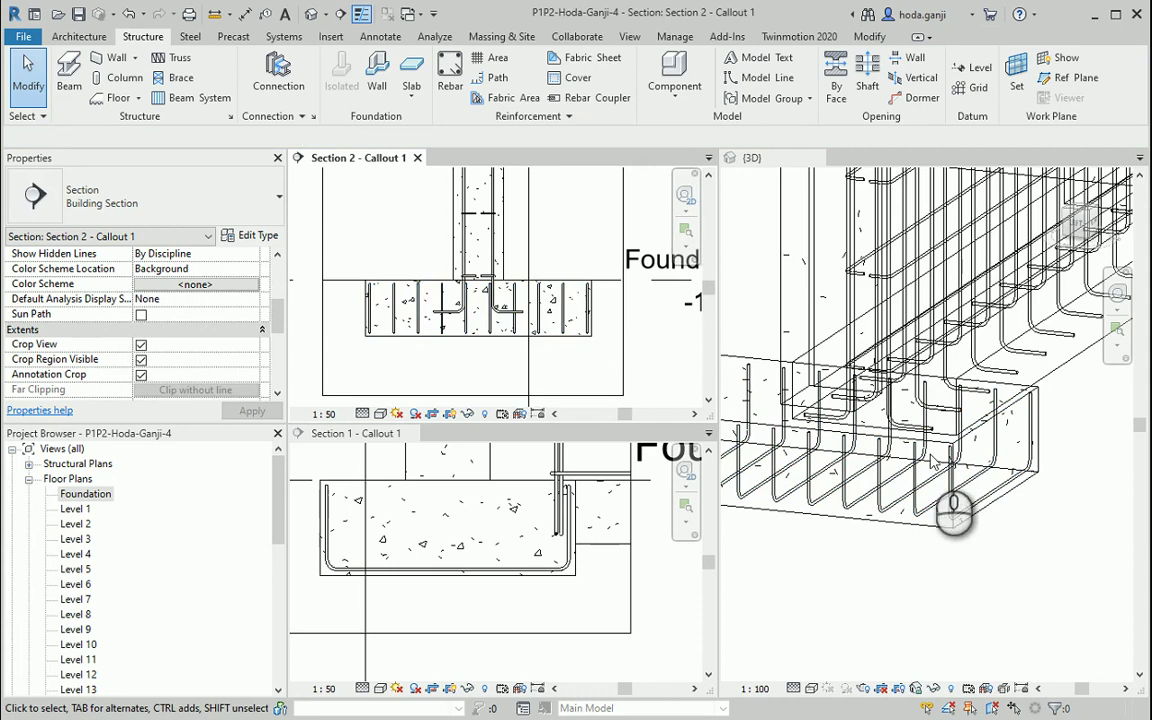
Make Section 2 - Callout 1 the active view.
scroll(930, 460, up, 2)
scroll(1000, 474, down, 3)
middle_drag(946, 535, 984, 533)
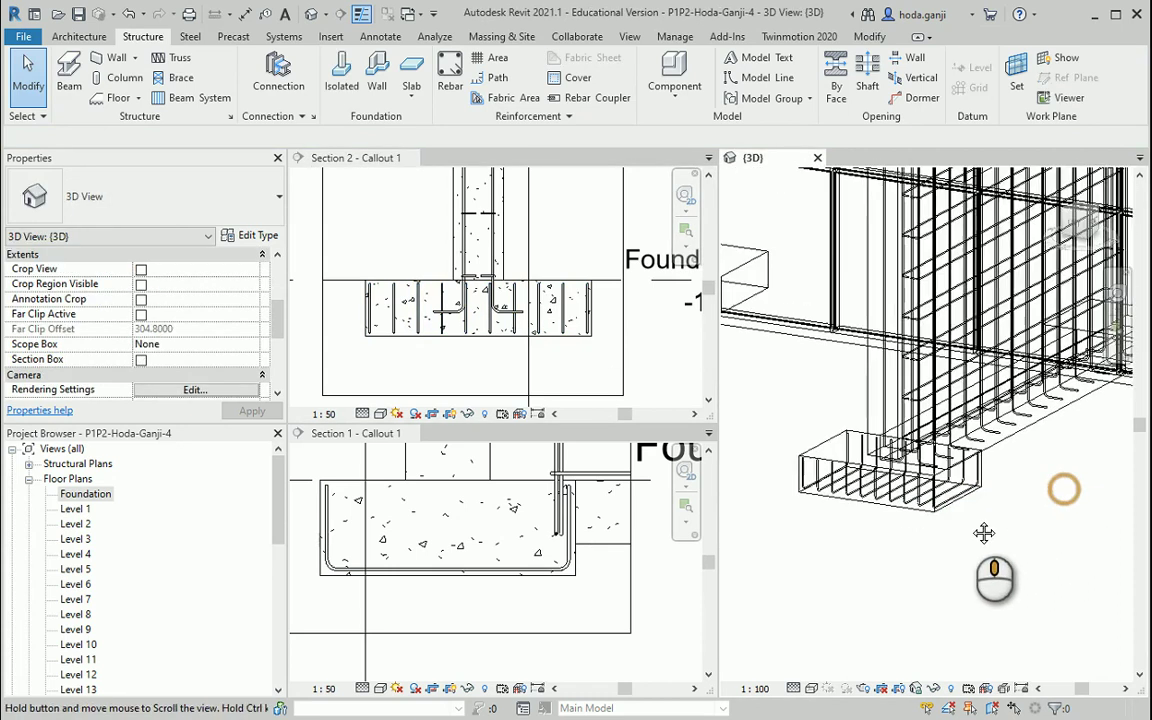
scroll(856, 458, up, 2)
scroll(848, 527, up, 2)
click(573, 228)
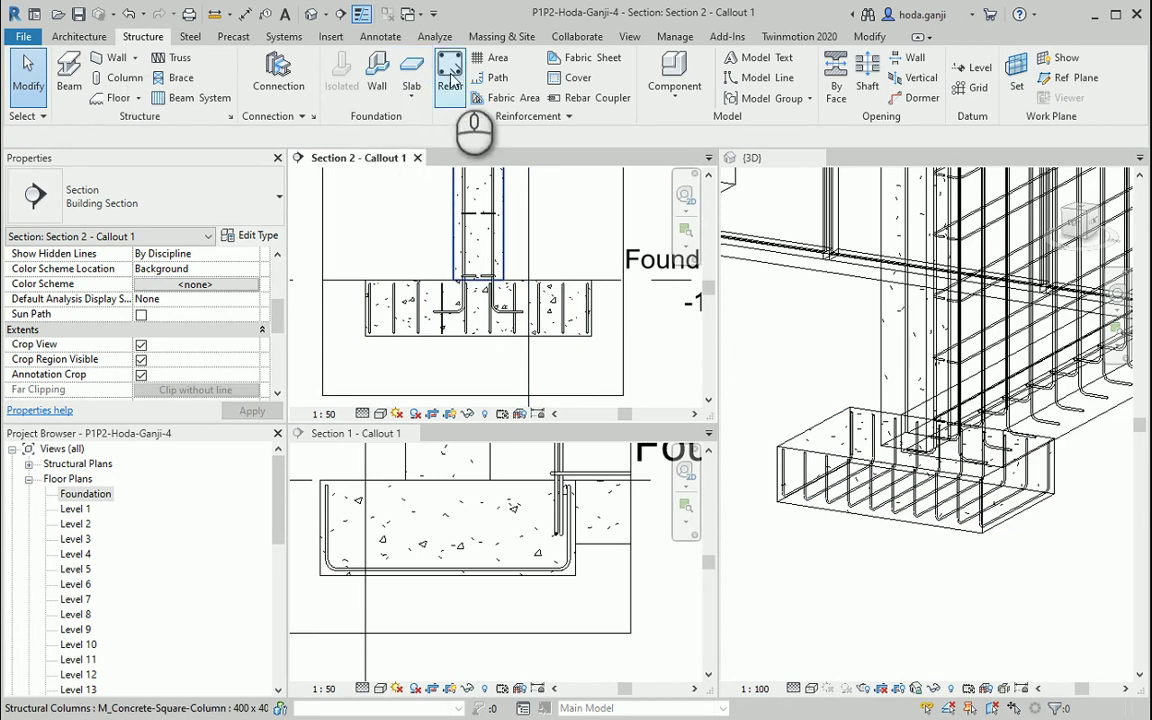
Place a second M_17 U-bar in the footing, parallel to the Section 2 plane.
click(450, 85)
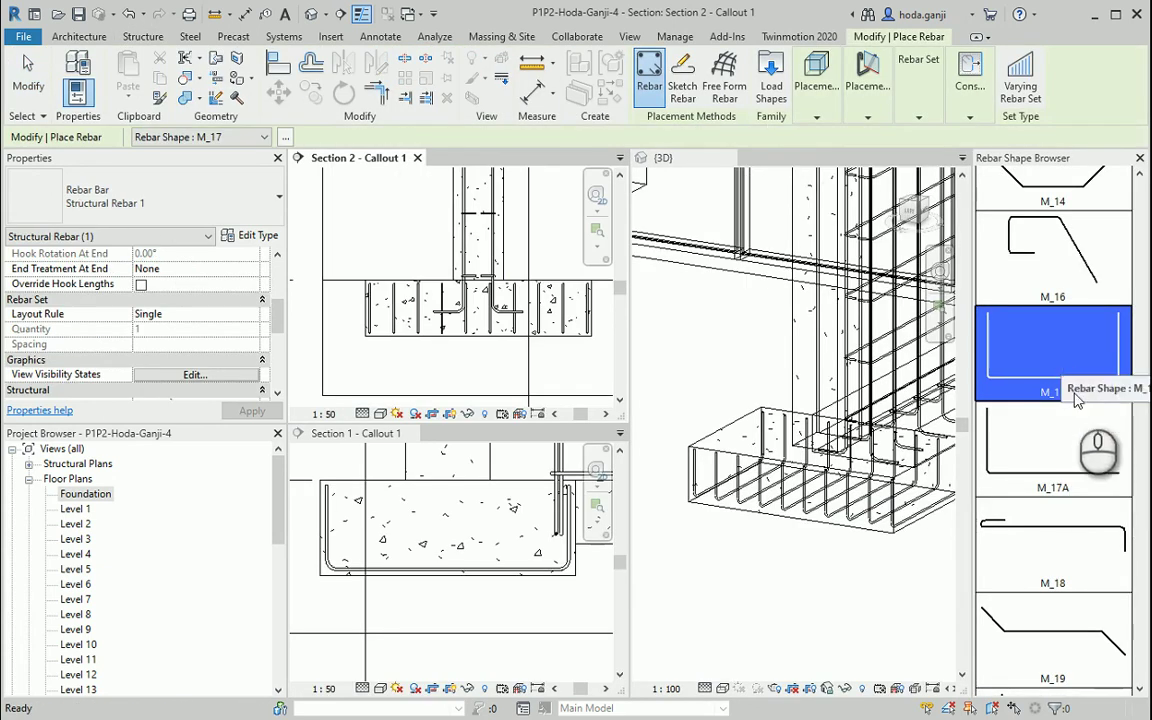
click(866, 116)
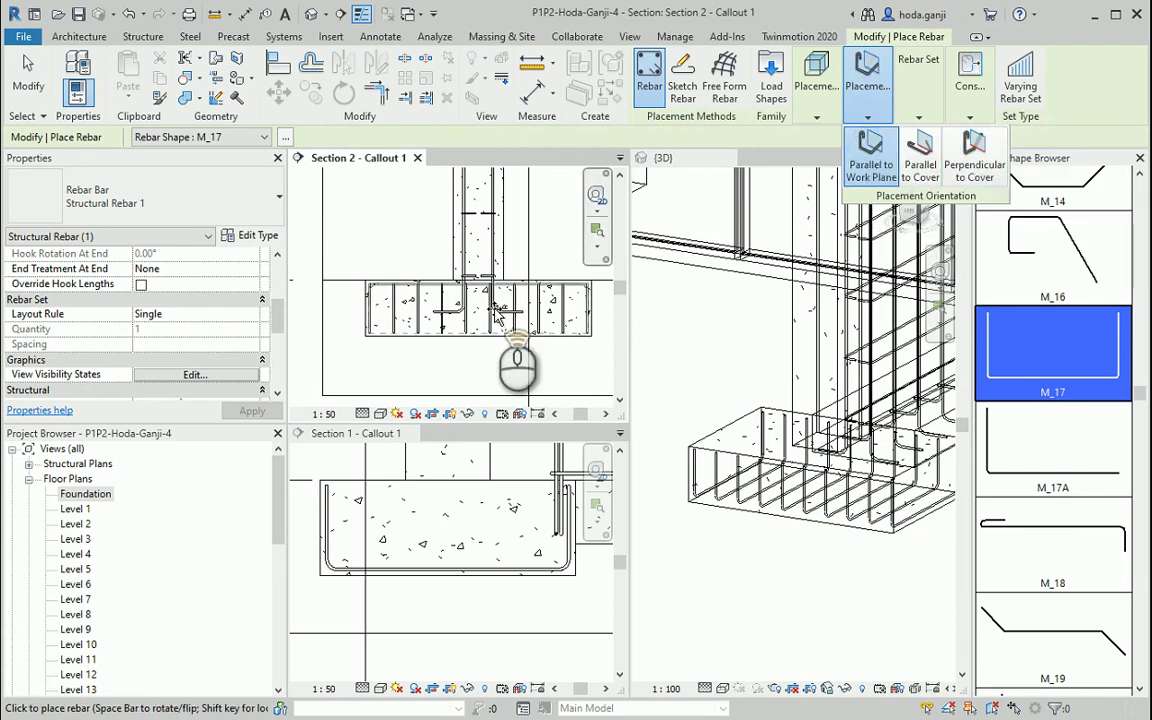
scroll(497, 322, up, 3)
scroll(440, 312, down, 3)
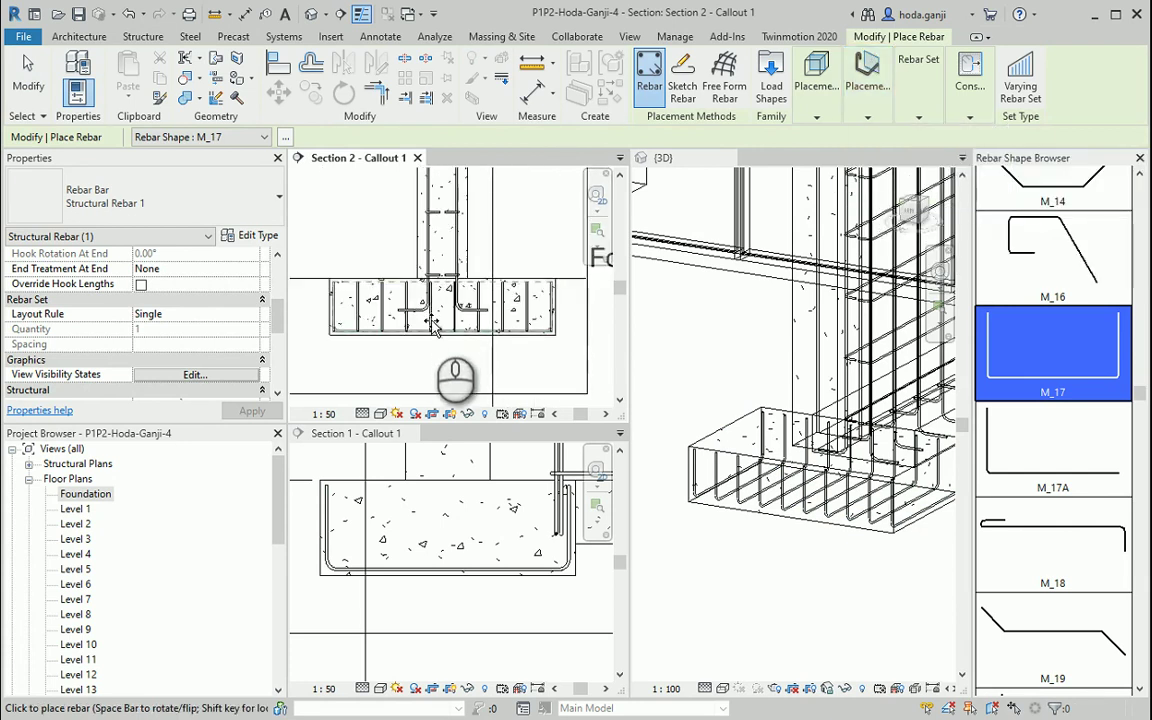
scroll(380, 295, up, 1)
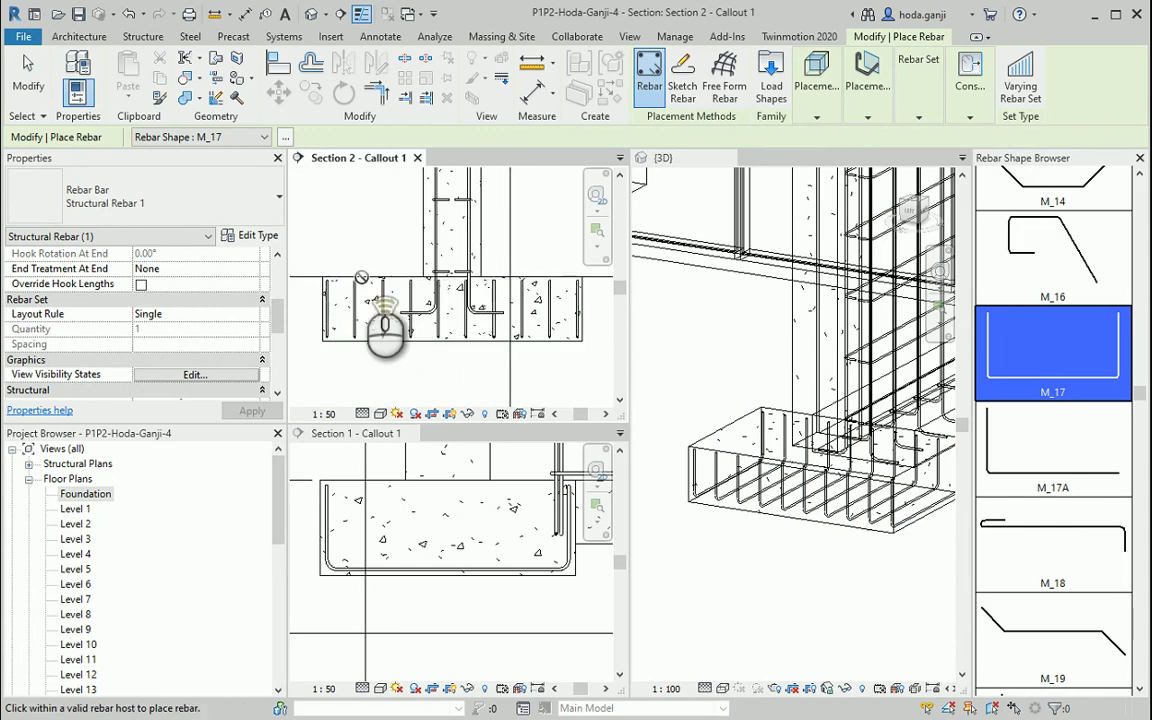
scroll(370, 290, up, 1)
scroll(382, 300, down, 1)
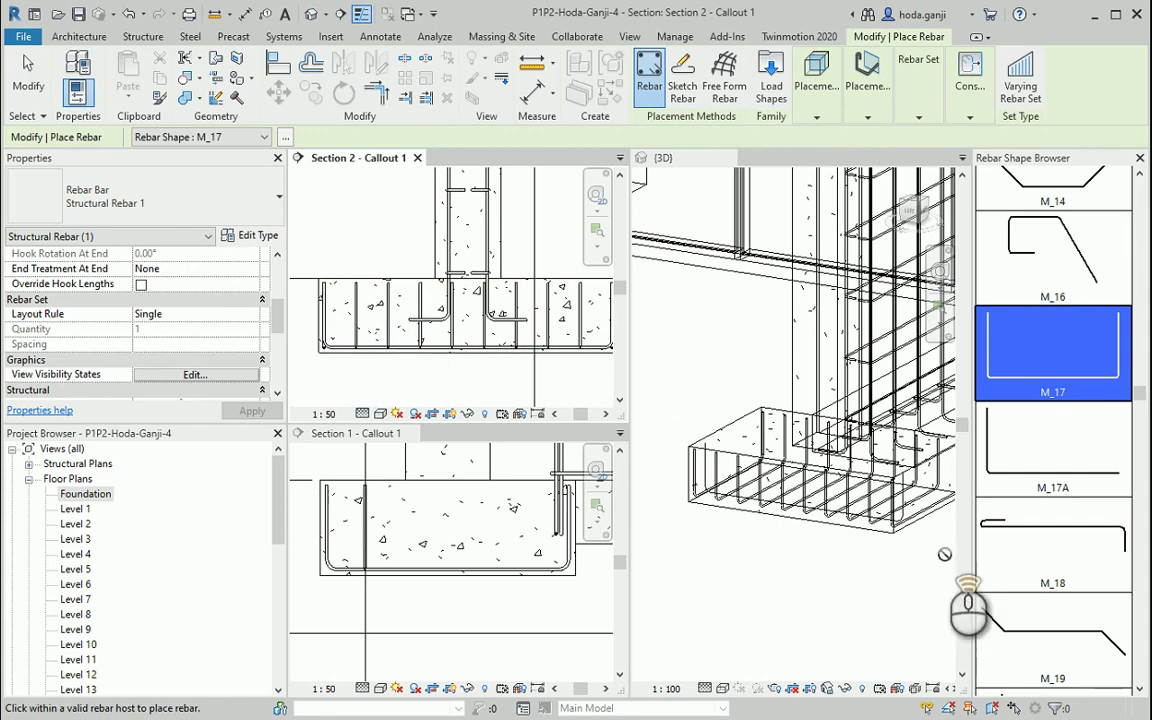
scroll(904, 505, up, 2)
key(Escape)
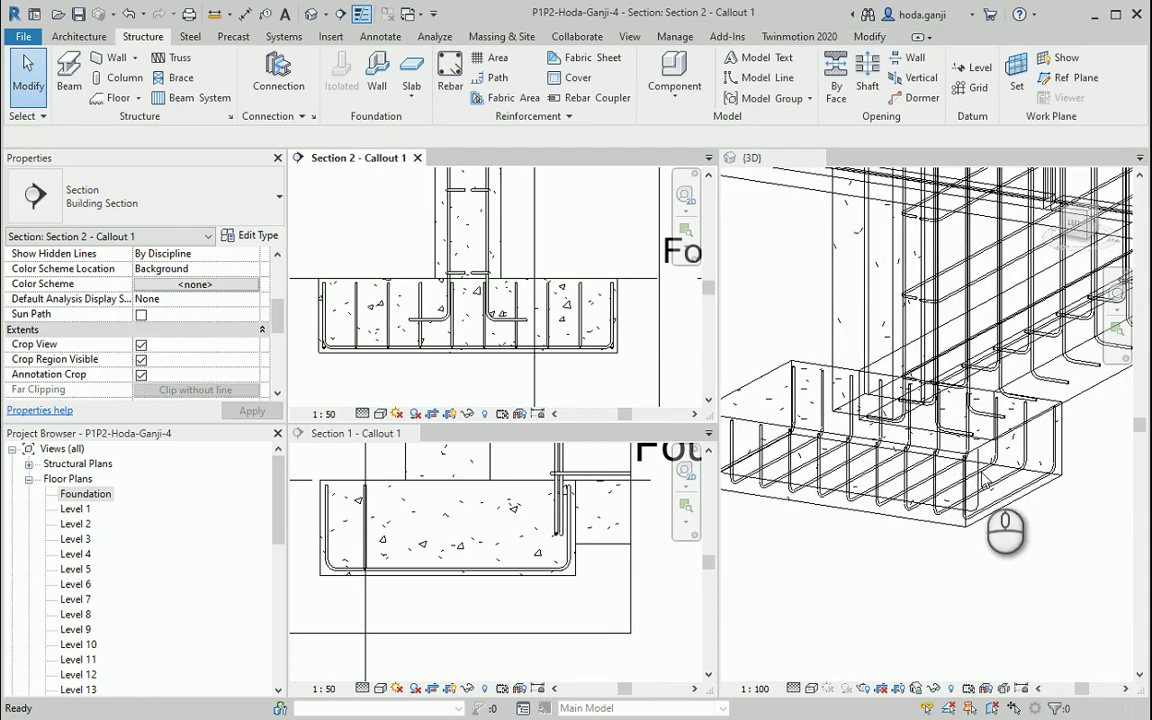
Set the new U-bar to view as solid in the {3D} view.
click(985, 485)
click(973, 483)
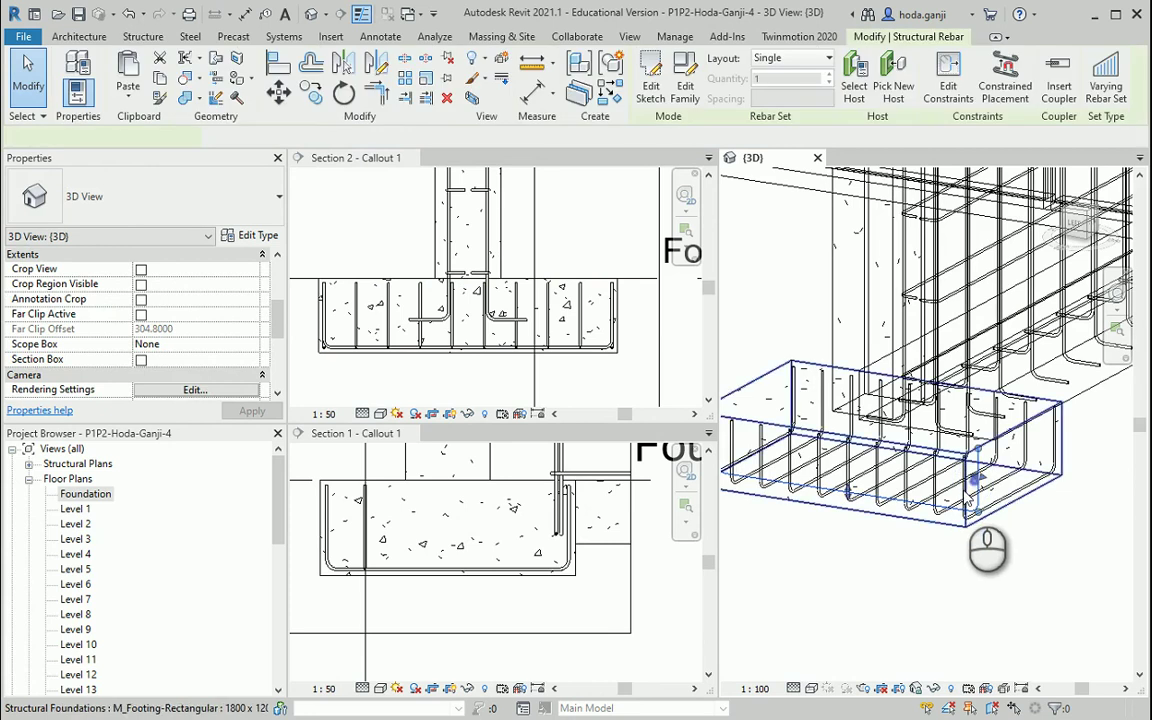
scroll(147, 346, down, 2)
click(193, 389)
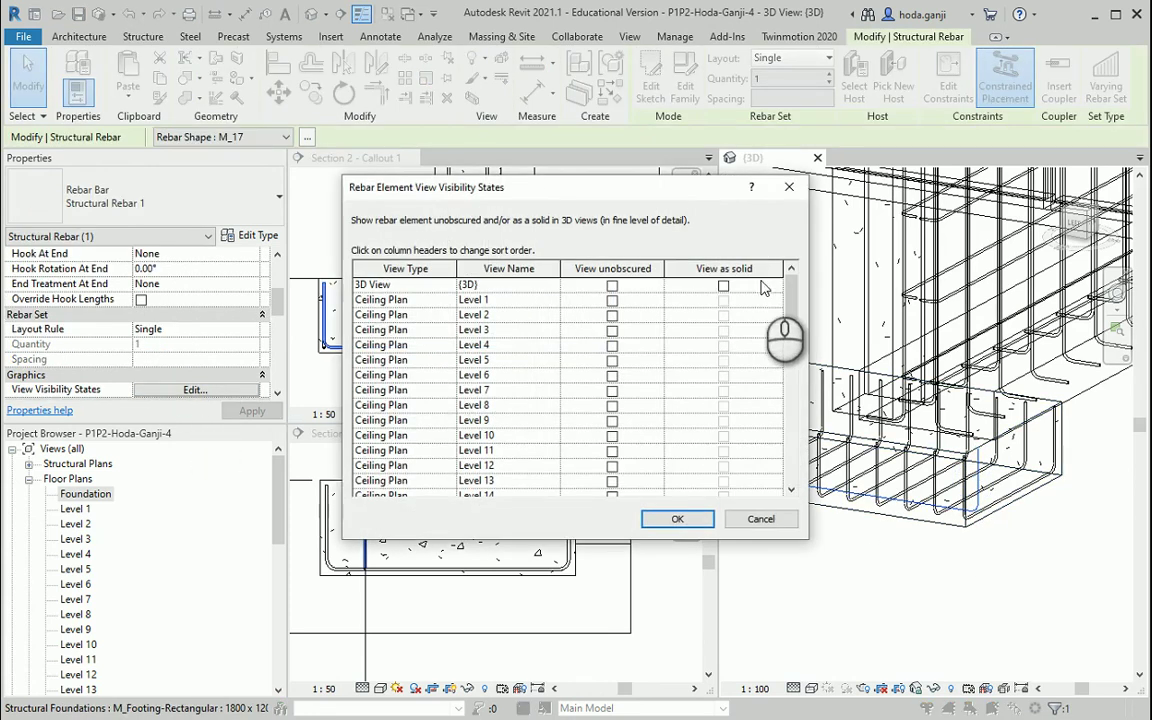
click(723, 287)
click(677, 518)
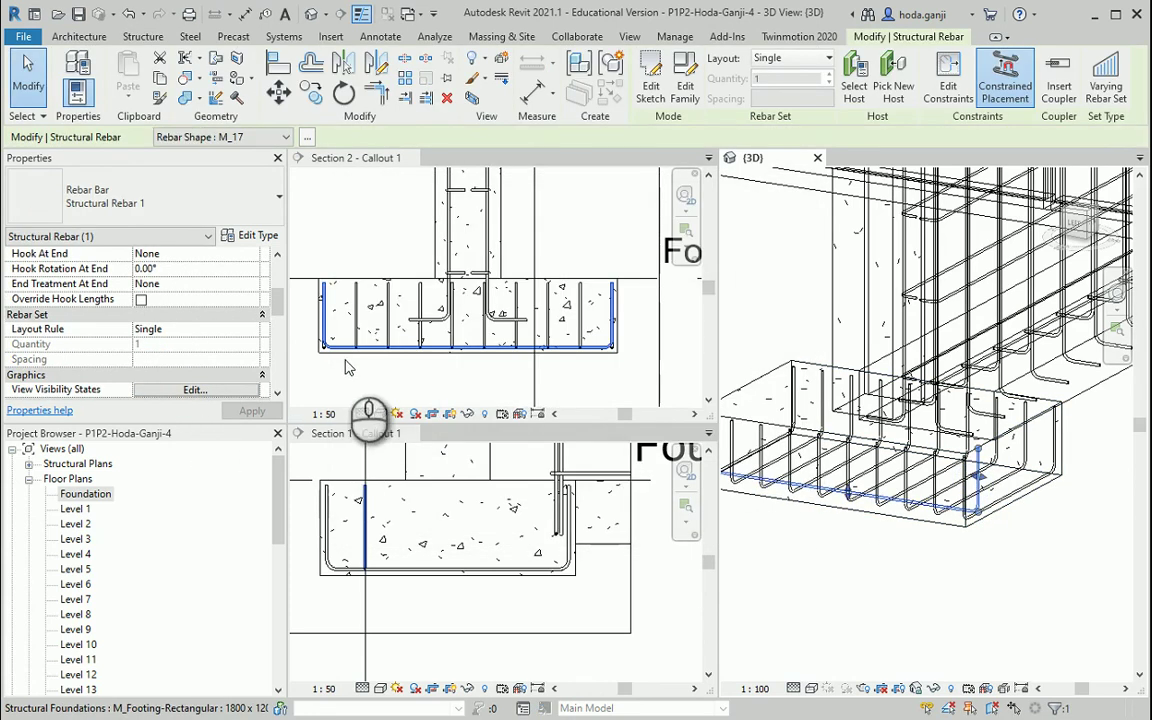
scroll(495, 345, up, 1)
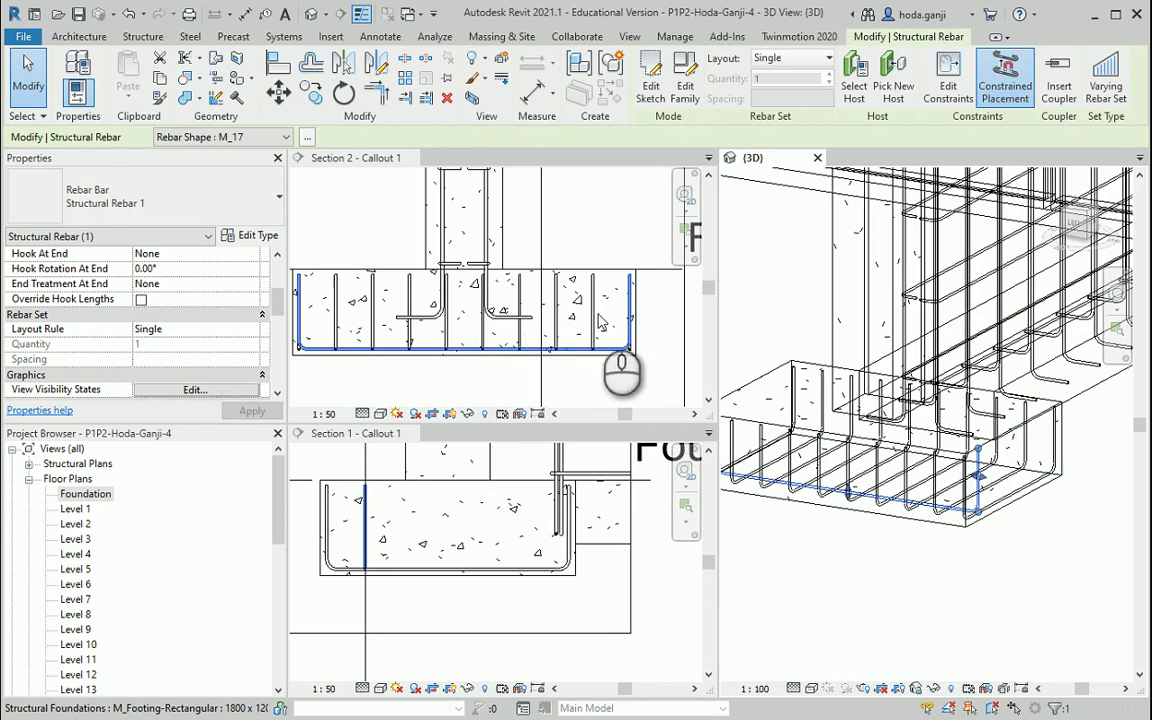
Lay out the new U-bar as a Fixed Number set of 6 bars.
click(795, 58)
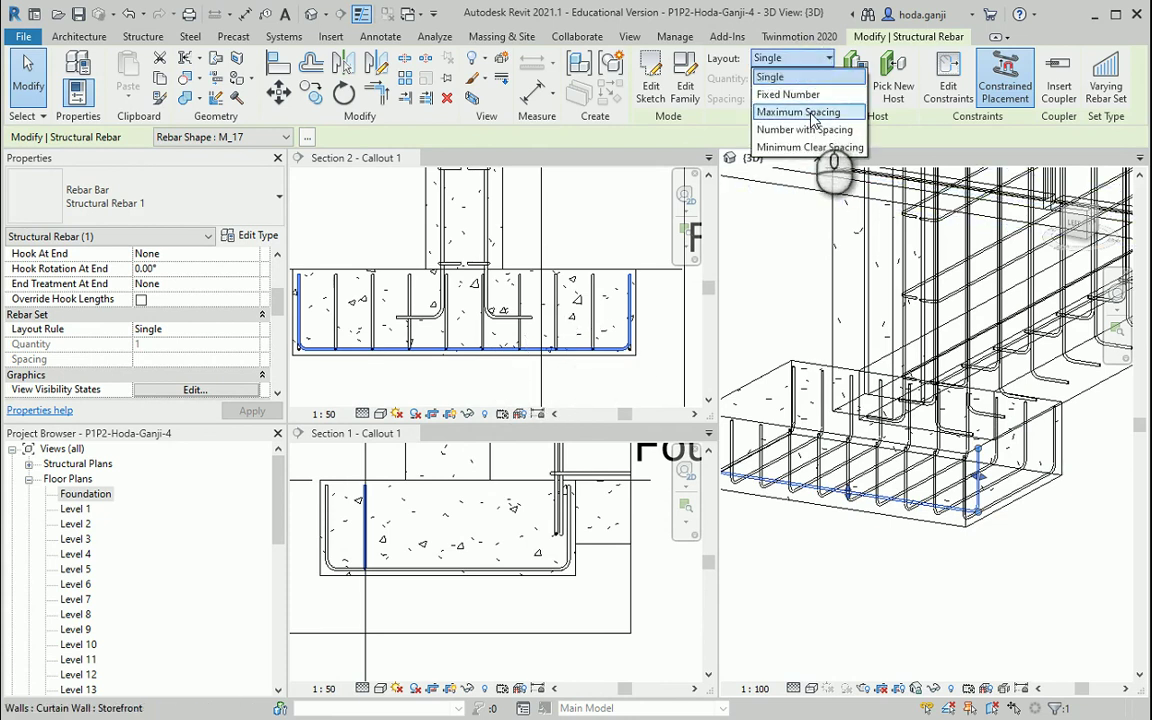
click(815, 112)
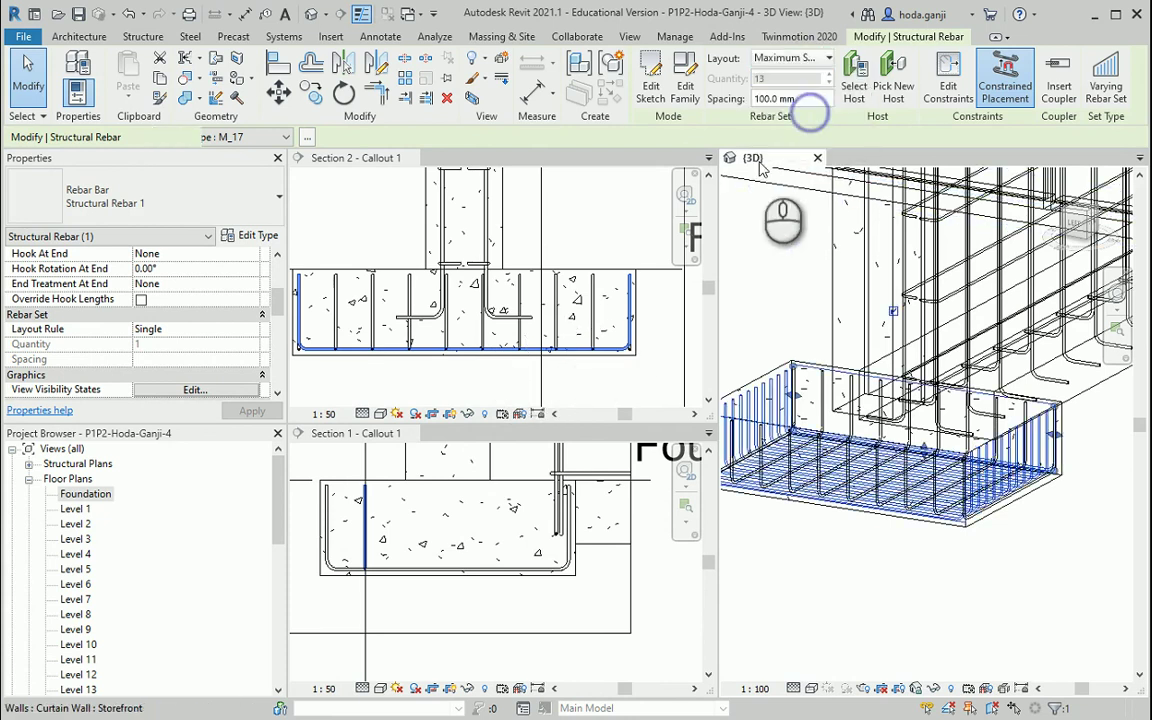
click(827, 58)
click(795, 93)
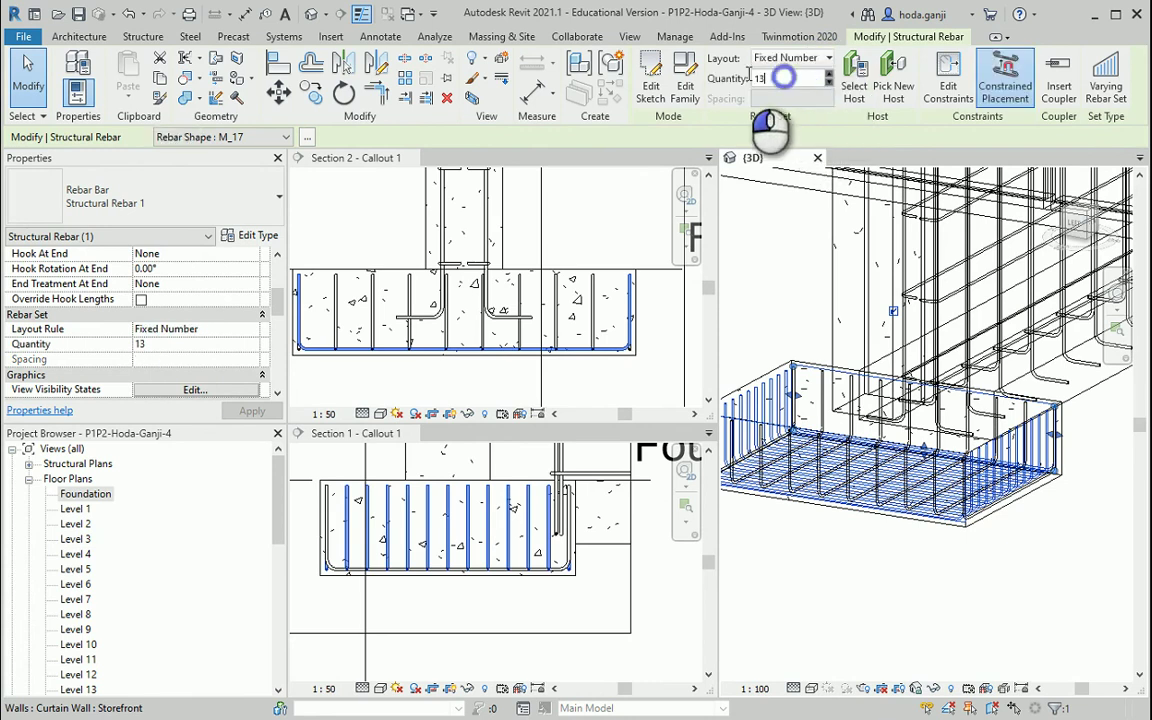
double_click(760, 78)
text(6)
key(Return)
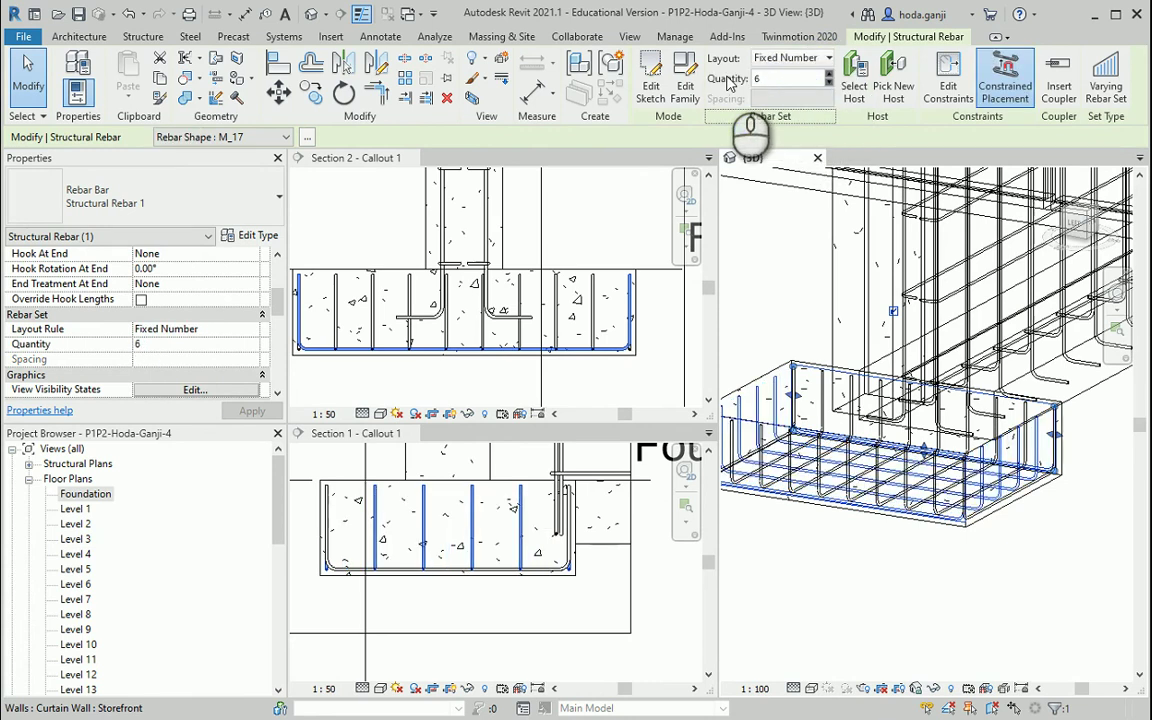
shift+middle_drag(1100, 330, 997, 512)
Check the bar type list unchanged and centre the rebar set in Section 2.
scroll(900, 450, up, 3)
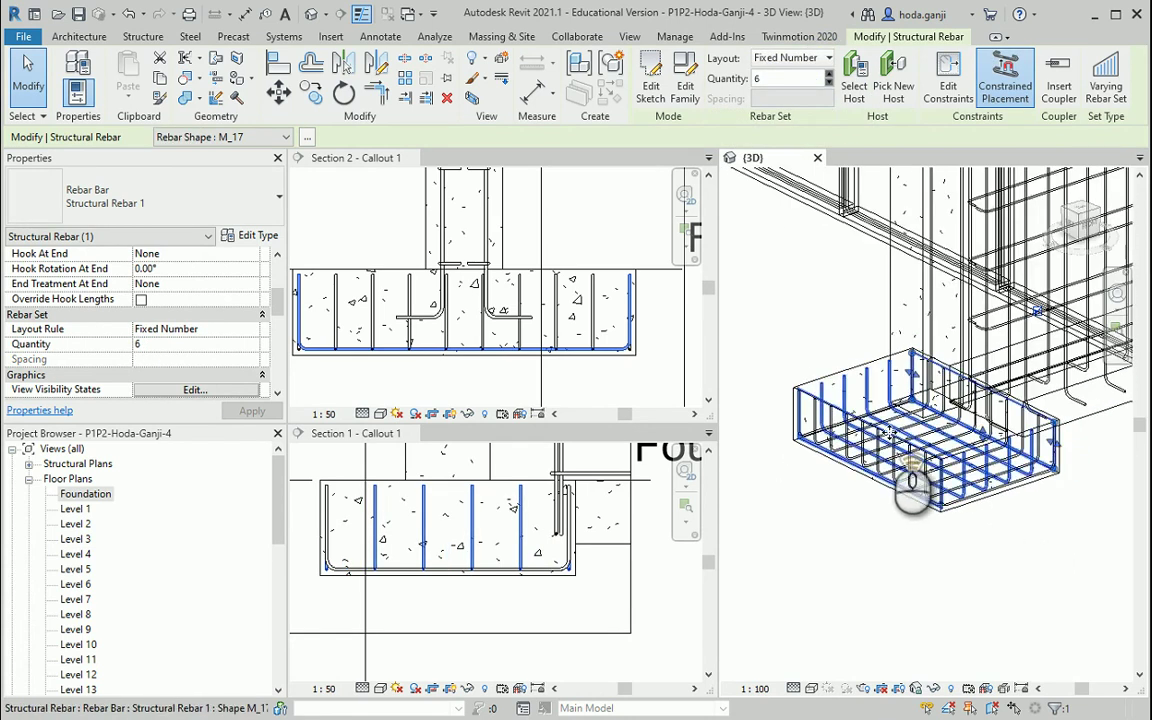
scroll(850, 430, up, 3)
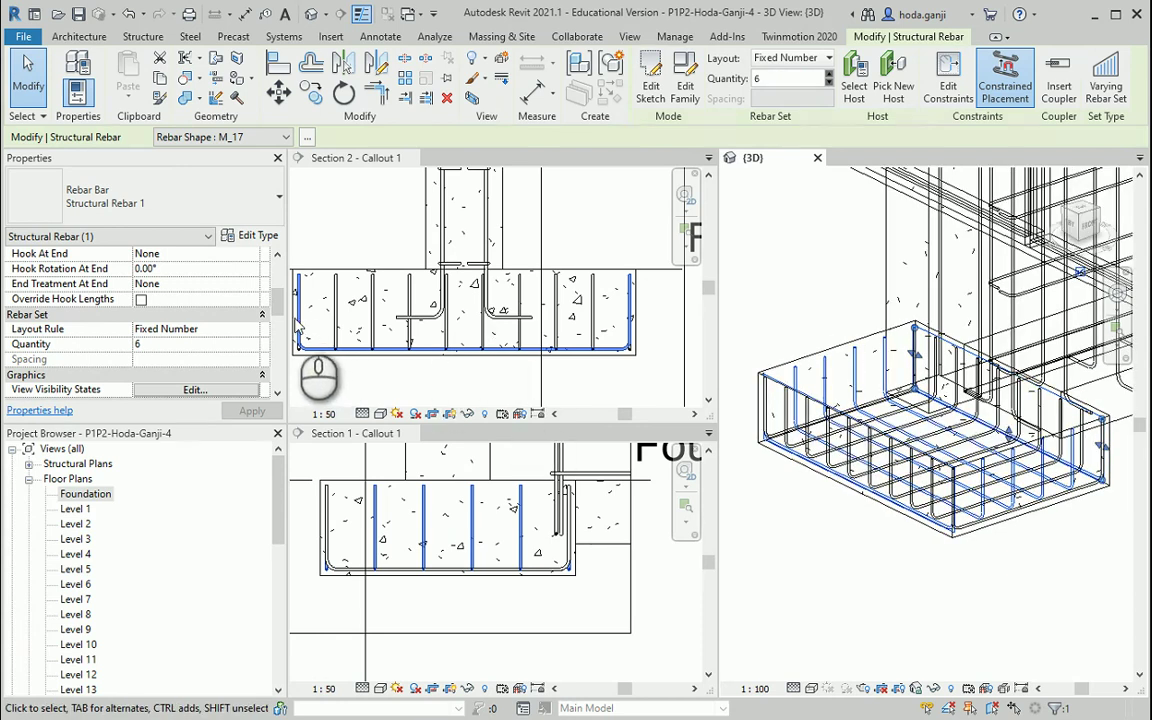
click(153, 190)
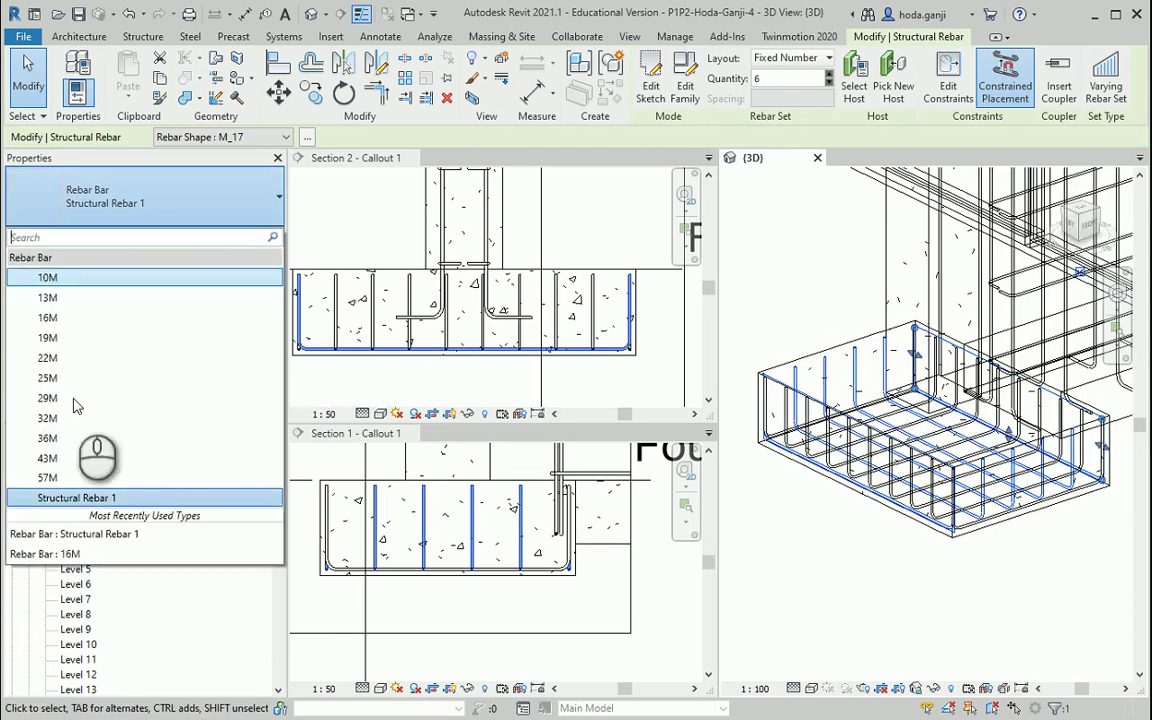
click(165, 192)
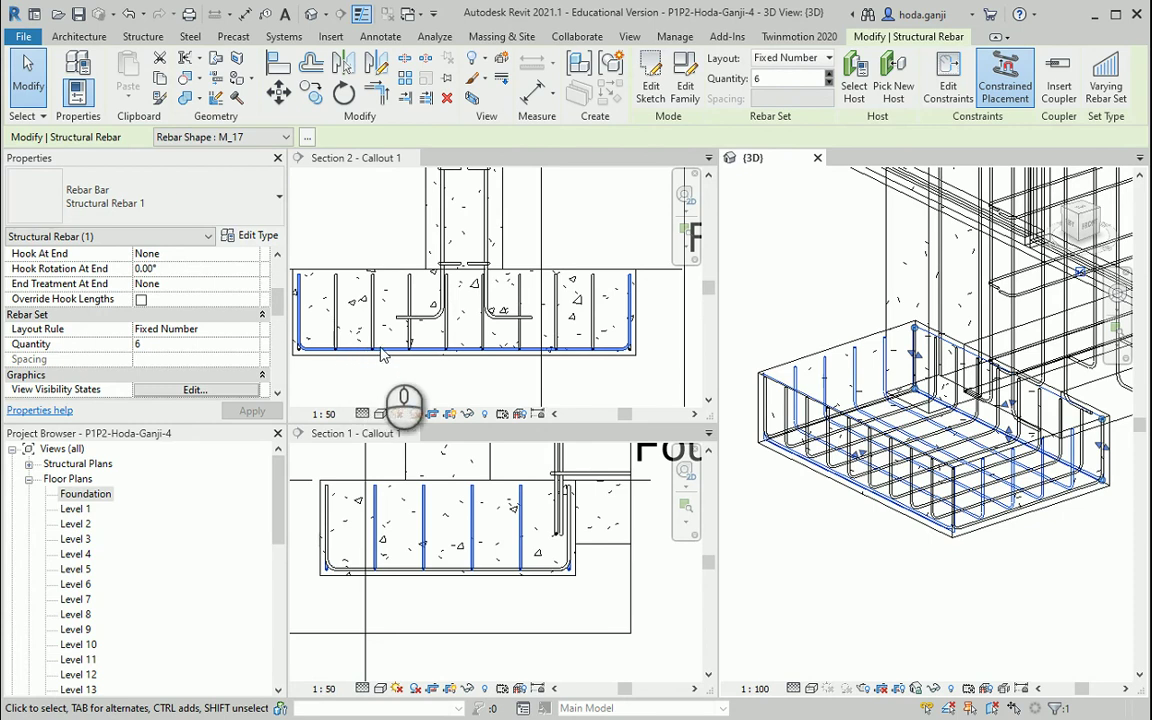
scroll(462, 346, up, 2)
middle_drag(285, 352, 368, 359)
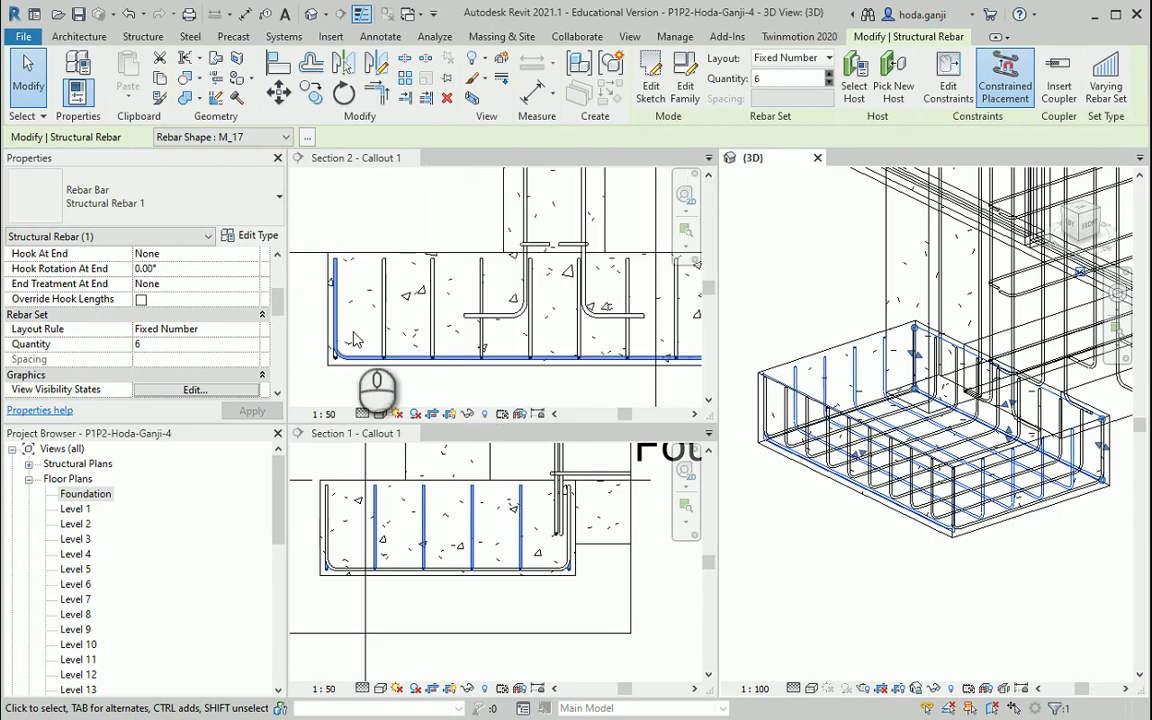
middle_drag(343, 264, 300, 252)
Drag the set's handles to shift the bottom bars and pull the side leg inward.
scroll(300, 342, up, 1)
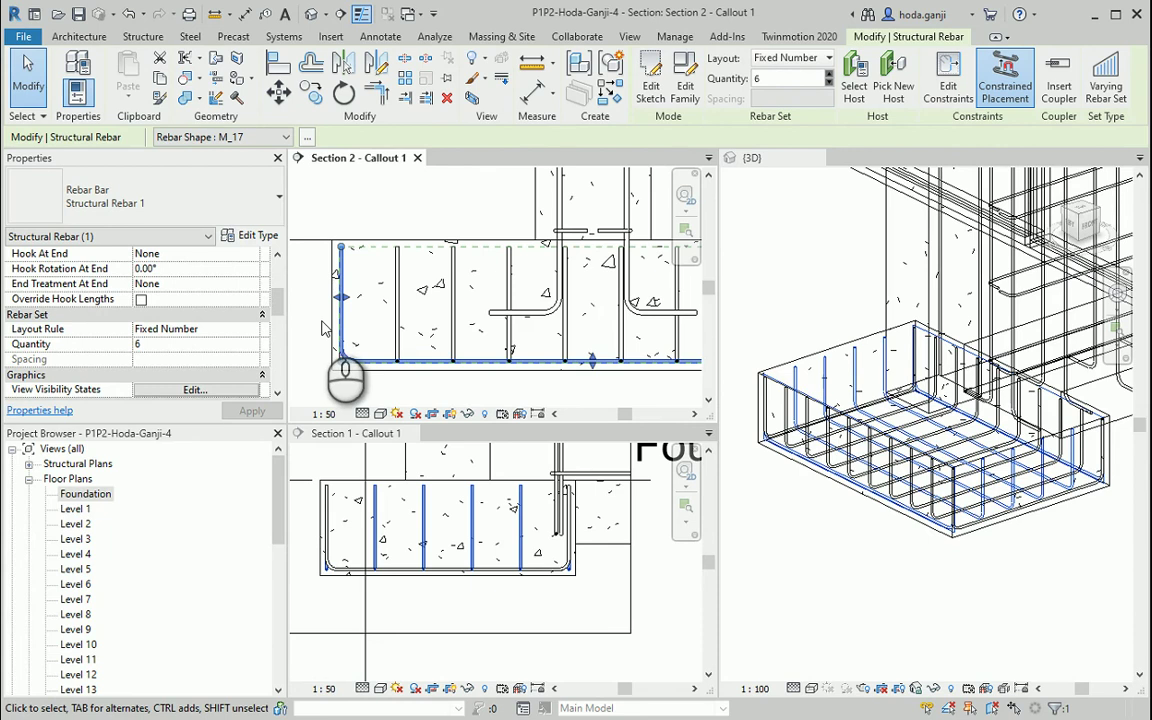
scroll(324, 330, up, 3)
scroll(357, 300, up, 2)
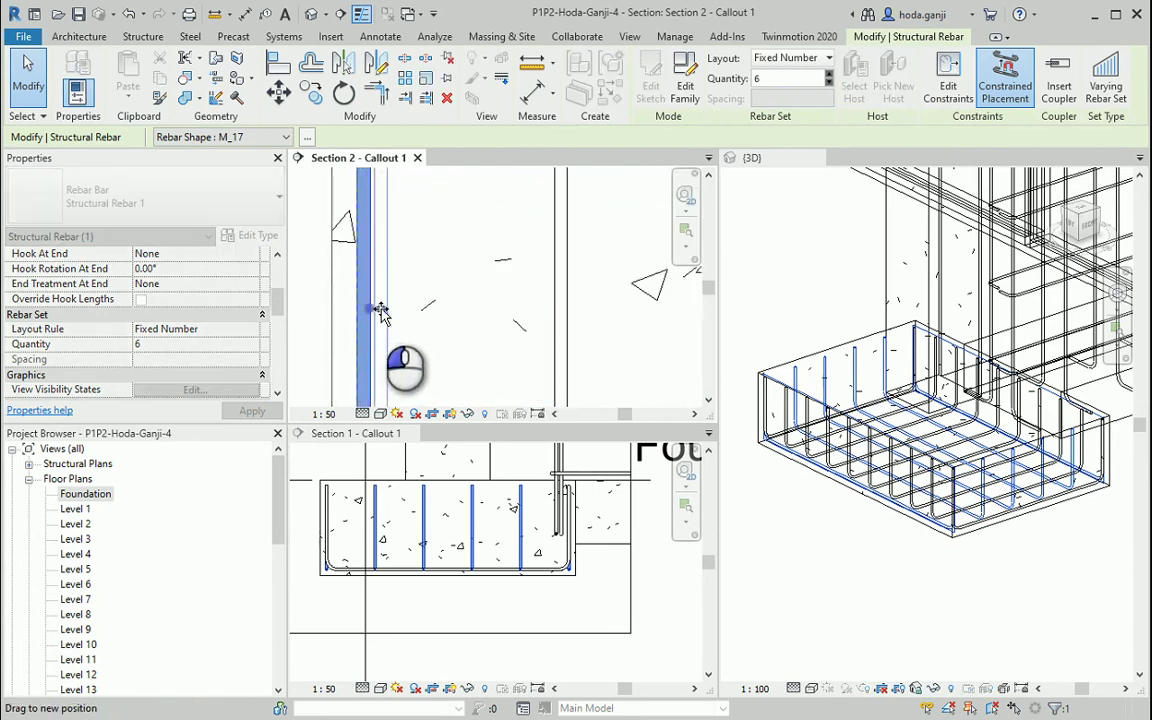
scroll(372, 315, down, 2)
scroll(370, 320, down, 2)
scroll(345, 280, down, 2)
scroll(345, 300, up, 2)
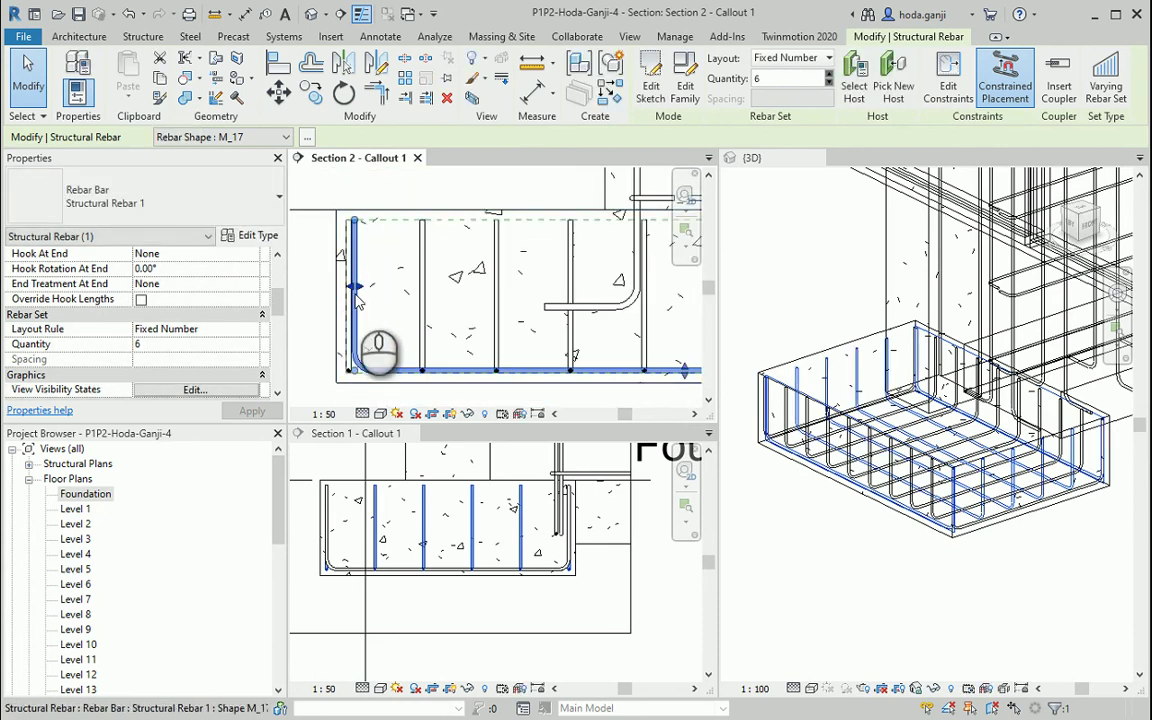
scroll(538, 333, down, 2)
scroll(538, 333, up, 2)
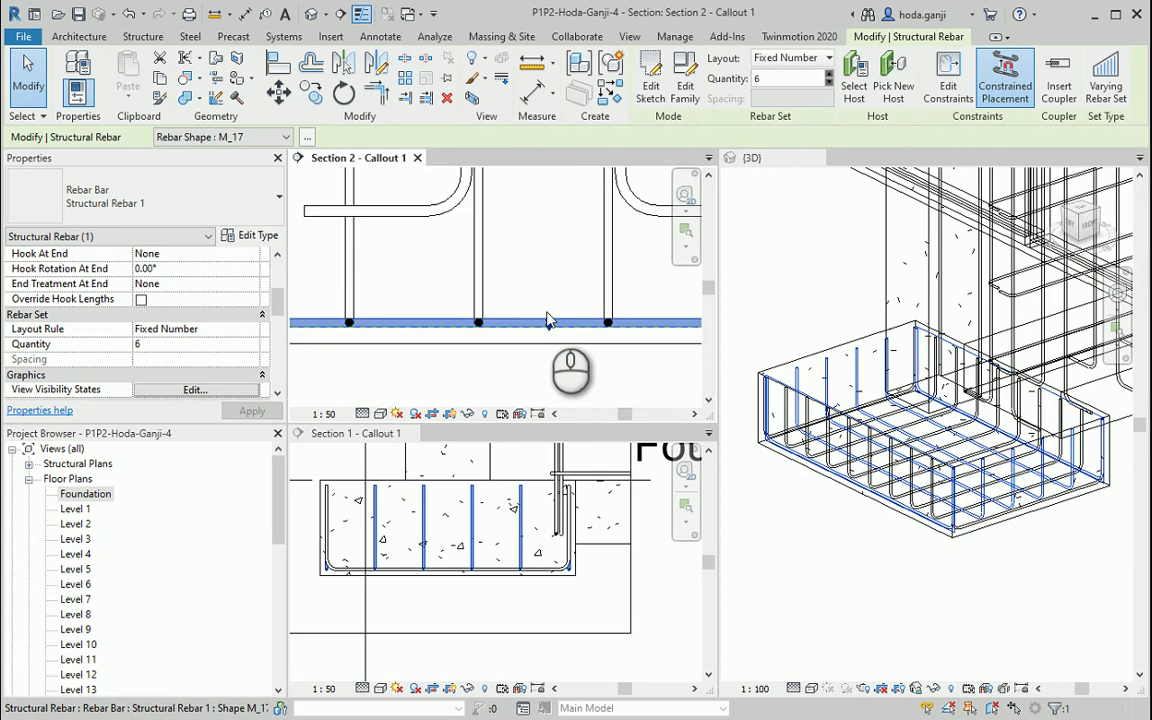
mouse_move(545, 320)
mouse_down()
mouse_move(549, 310)
mouse_move(508, 330)
mouse_up()
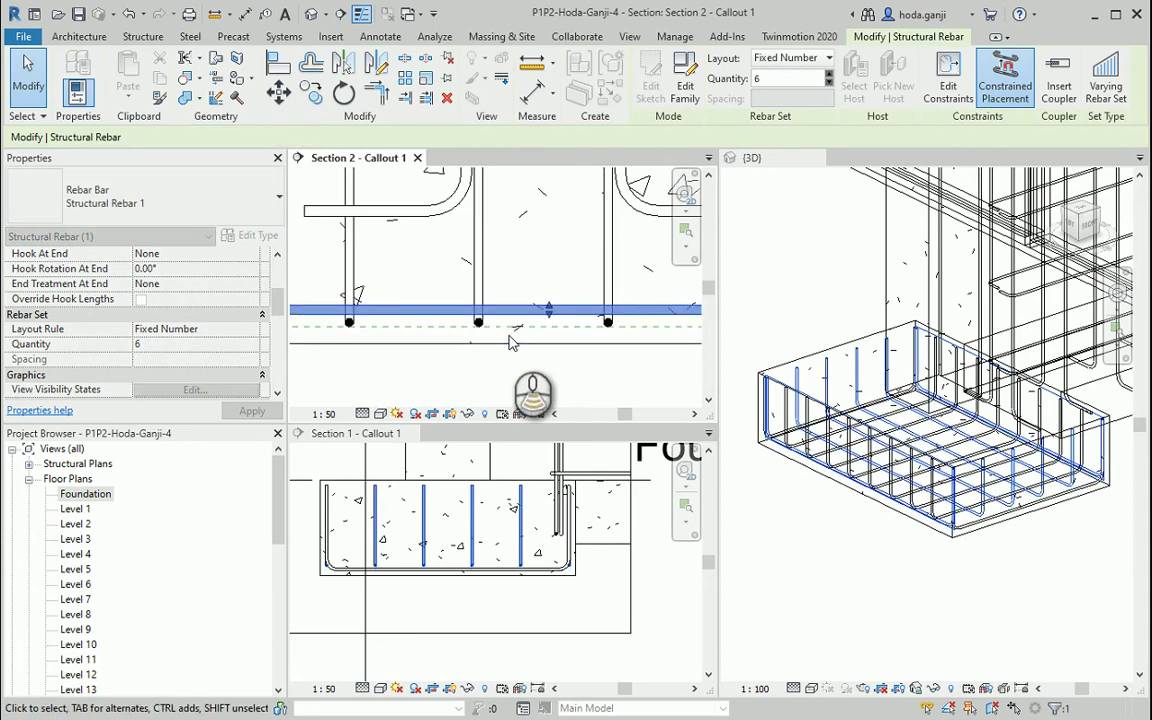
scroll(483, 322, down, 3)
scroll(608, 316, up, 3)
scroll(648, 287, up, 3)
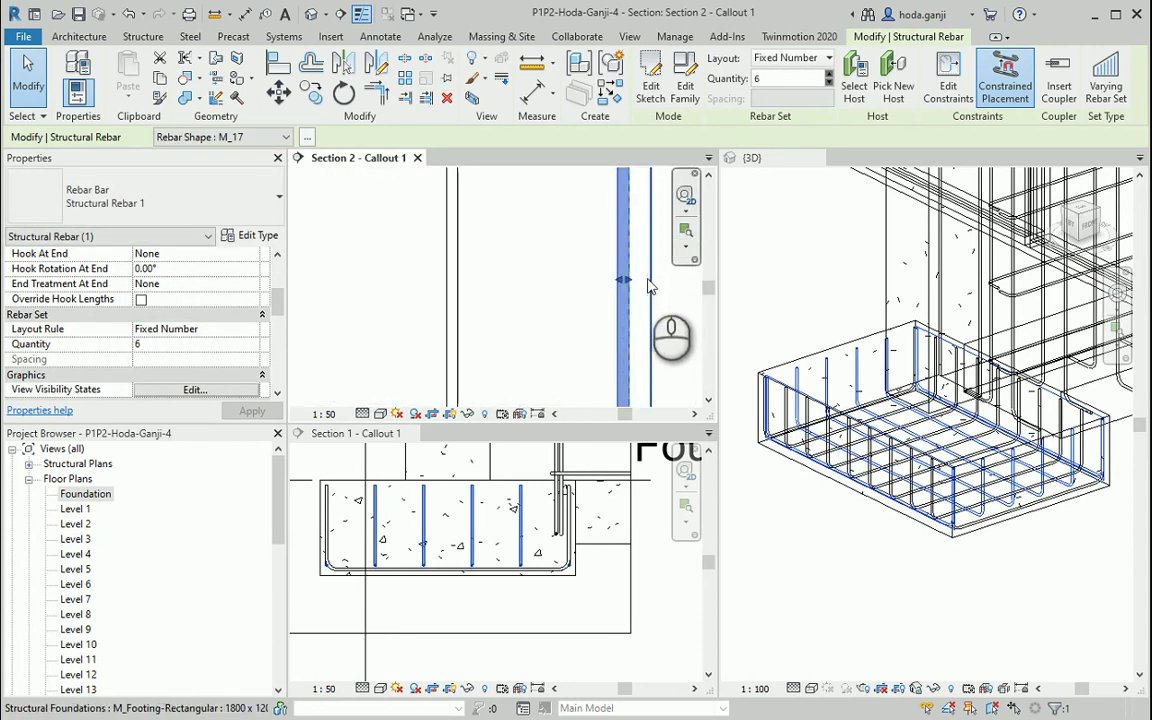
drag(623, 283, 607, 285)
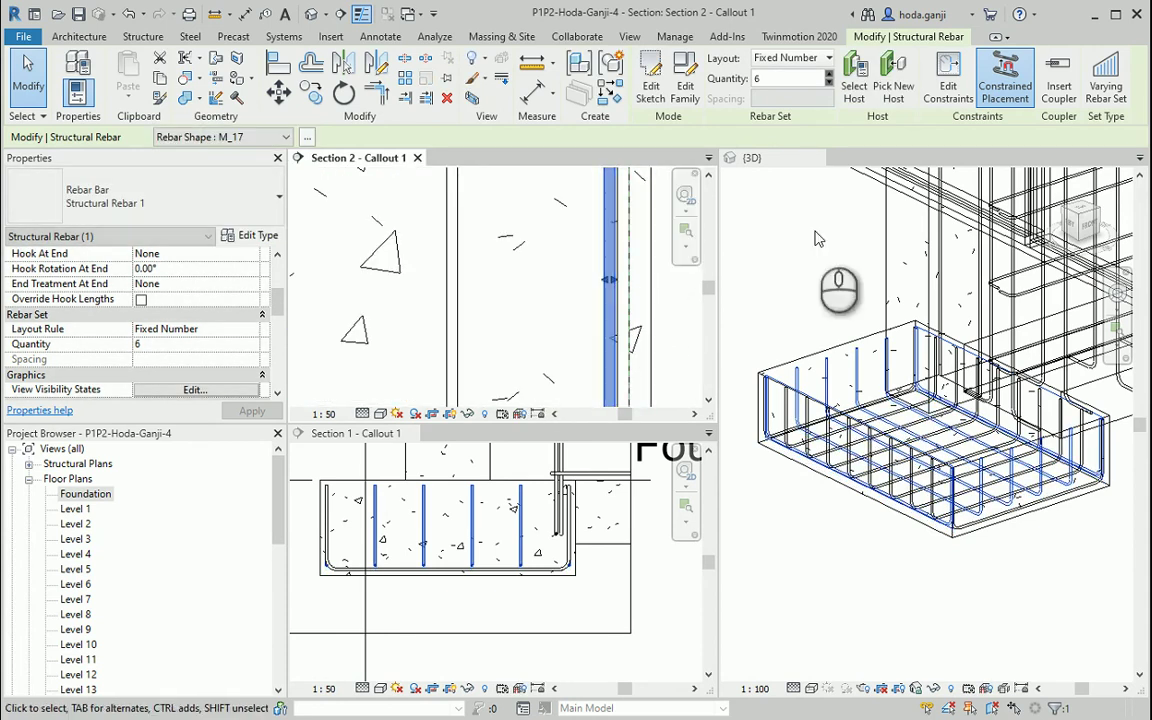
scroll(617, 321, down, 3)
mouse_move(617, 321)
middle_down()
mouse_move(540, 368)
mouse_move(365, 347)
middle_up()
Clear the selection, orbit the 3D model, and maximize the 3D view.
click(415, 330)
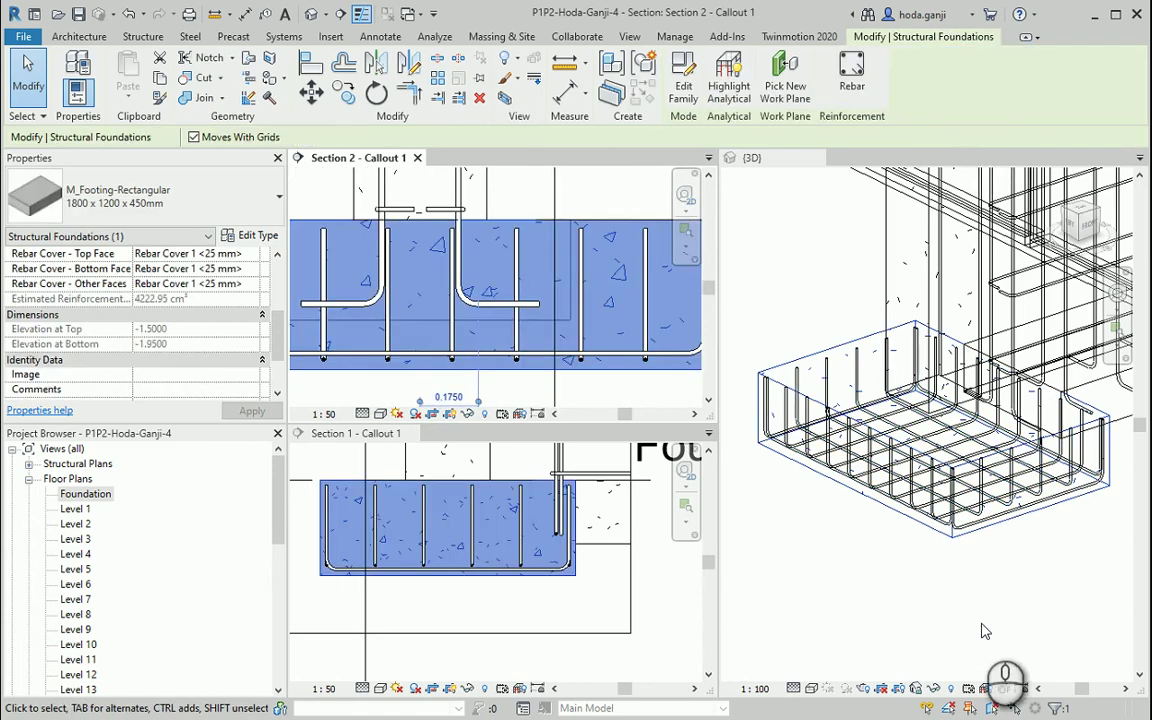
click(970, 600)
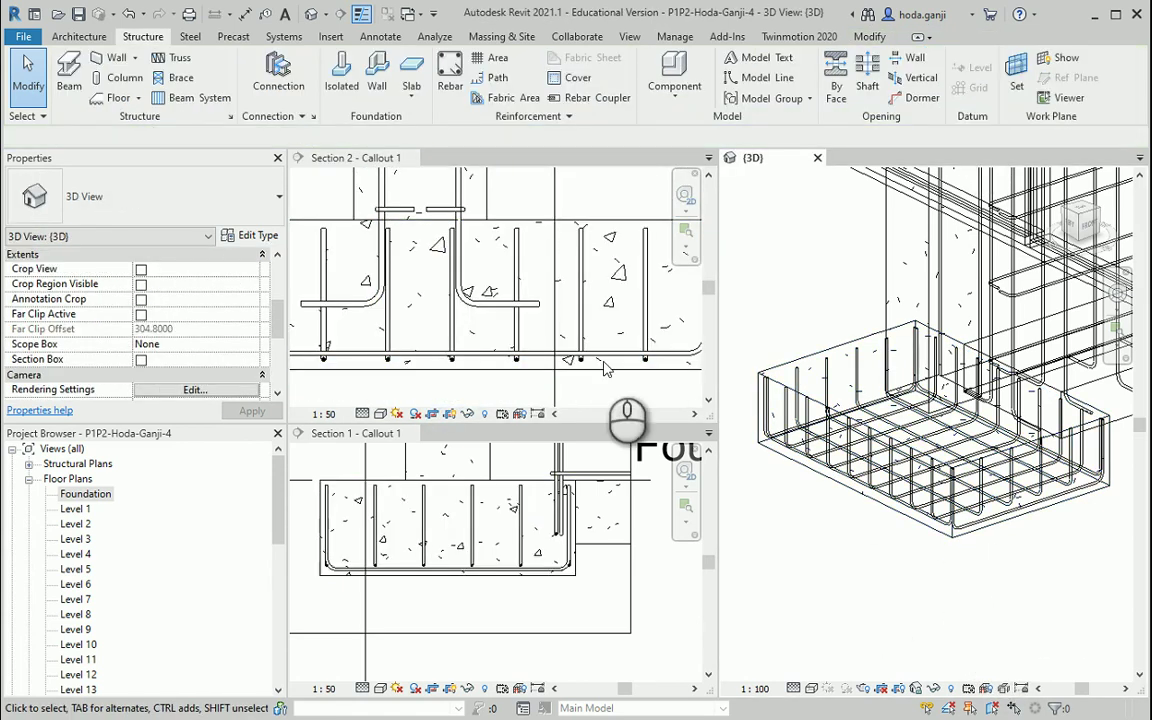
scroll(570, 378, down, 3)
scroll(468, 470, down, 2)
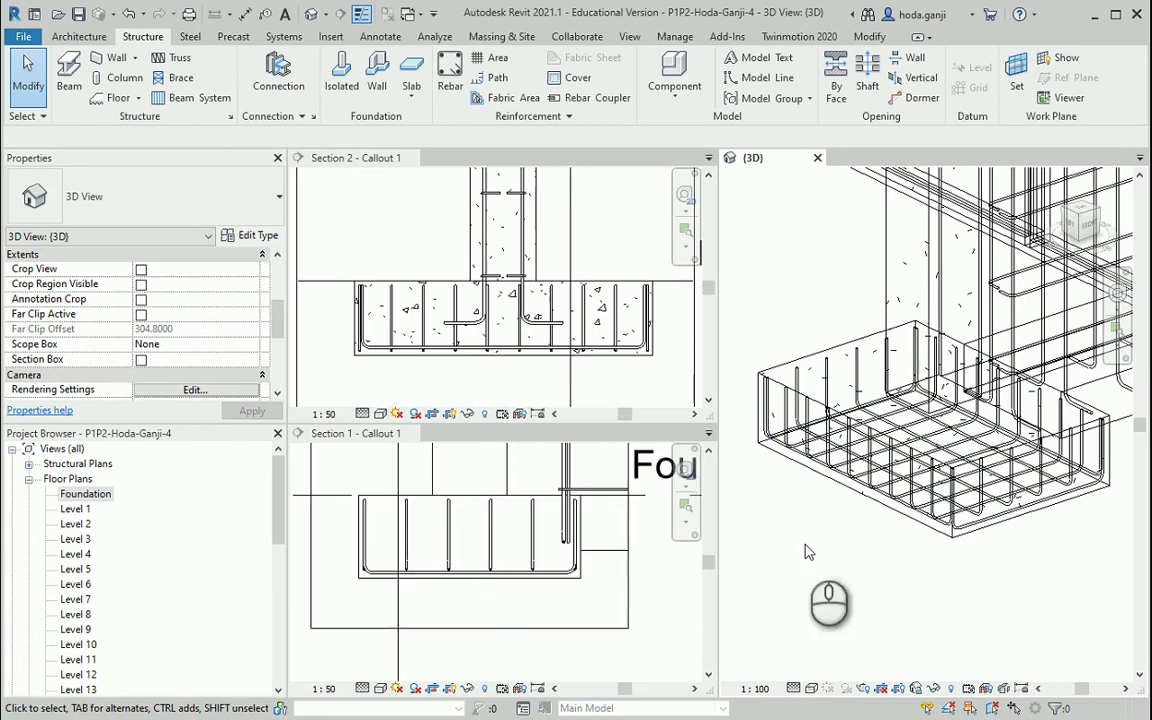
shift+middle_drag(950, 580, 955, 635)
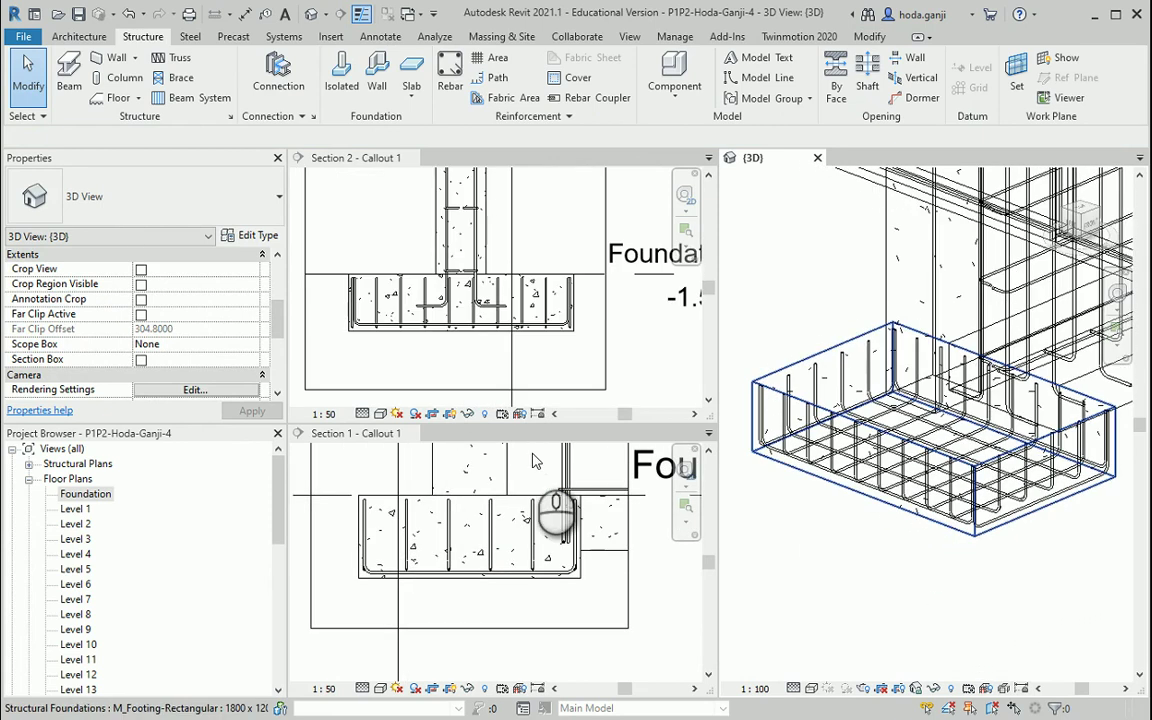
double_click(772, 160)
scroll(517, 432, down, 1)
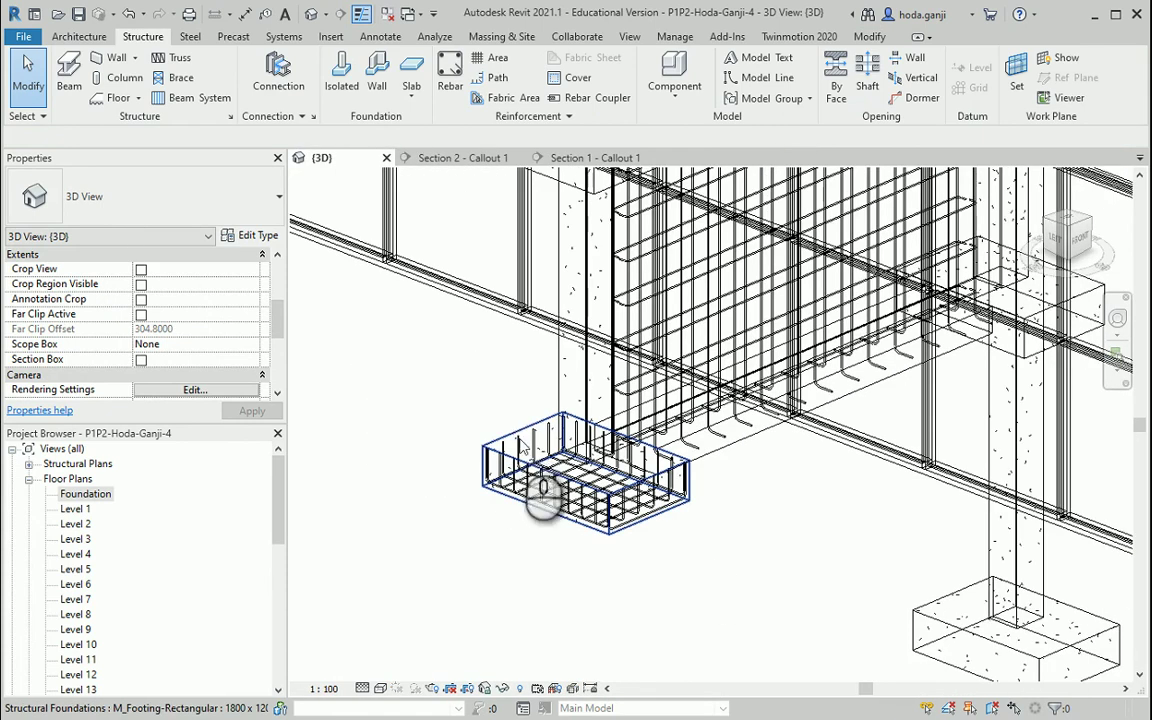
Open the Foundation plan in Wireframe and zoom to the grid 1/B footing.
double_click(82, 495)
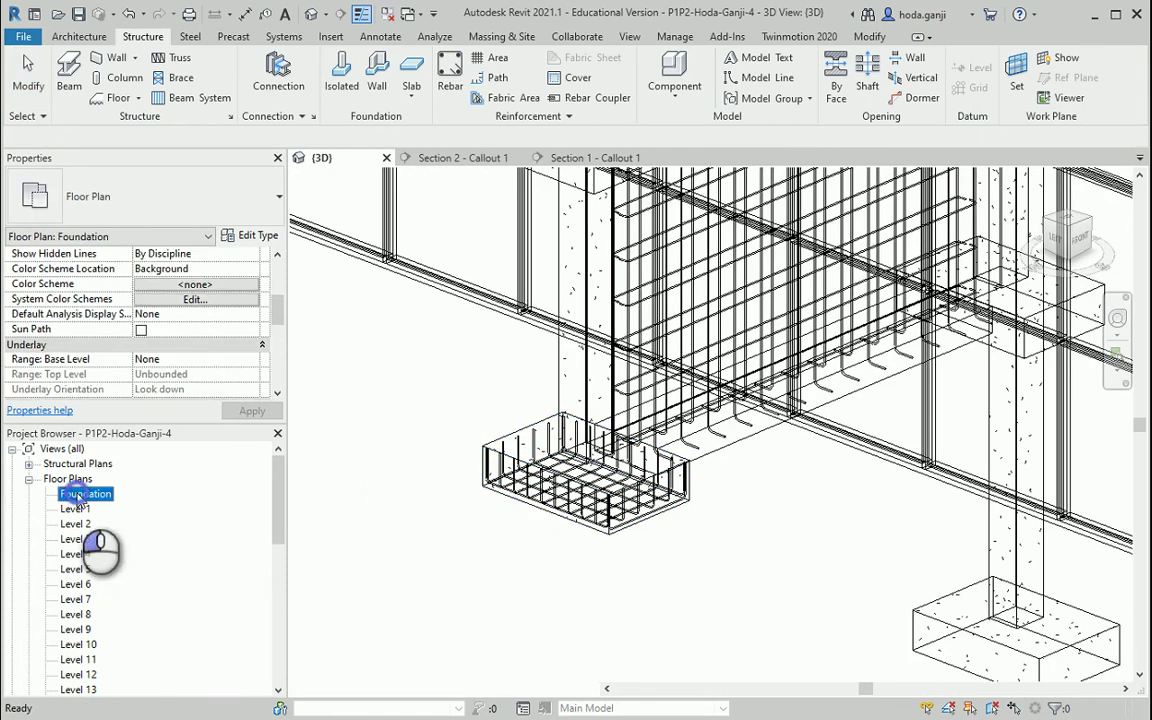
scroll(572, 390, up, 3)
scroll(540, 347, up, 2)
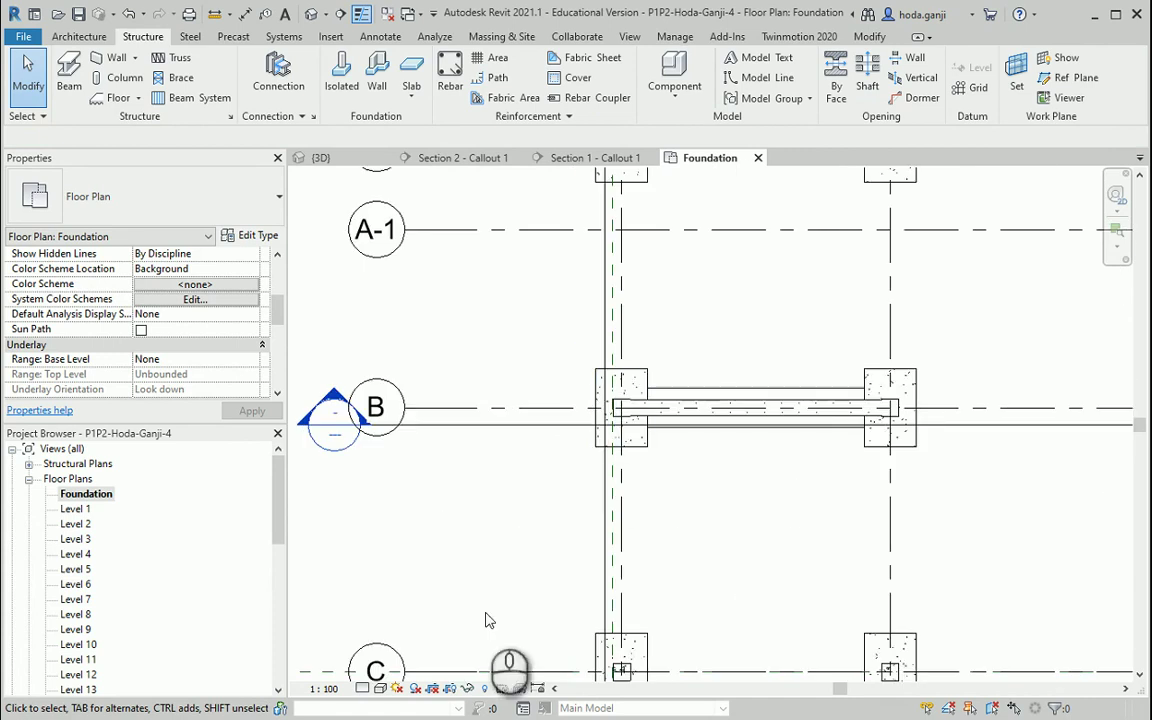
click(380, 690)
click(415, 600)
scroll(625, 385, up, 2)
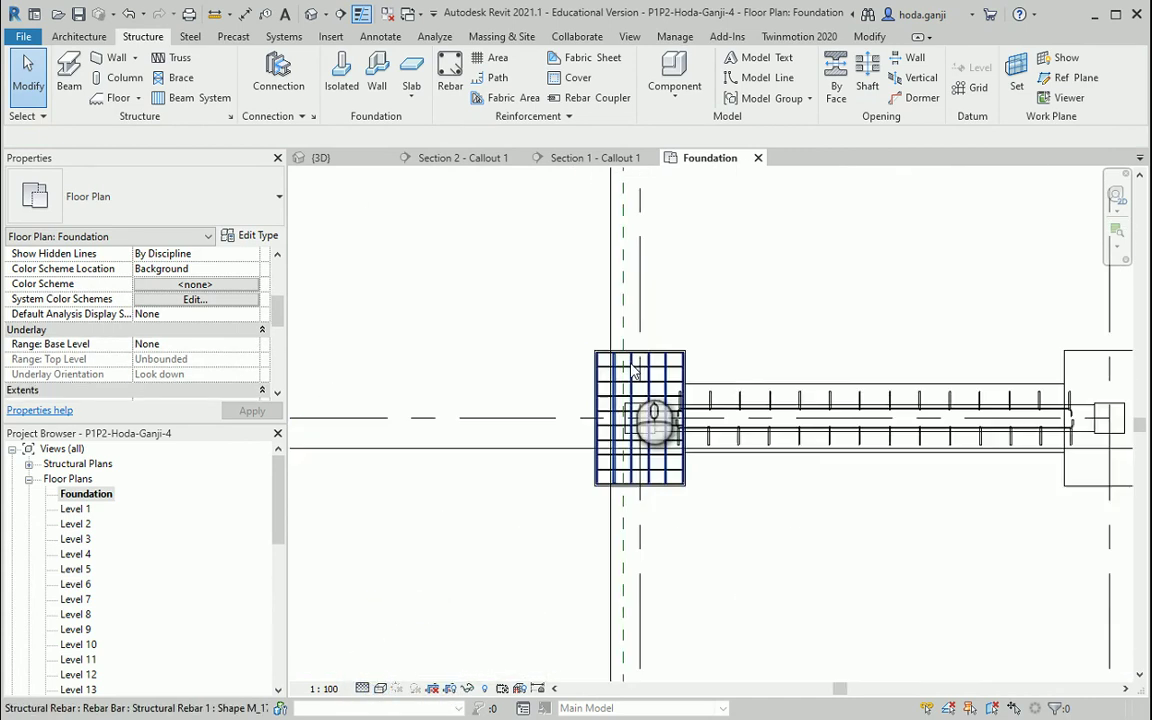
scroll(634, 372, up, 2)
scroll(570, 408, down, 5)
scroll(586, 426, down, 2)
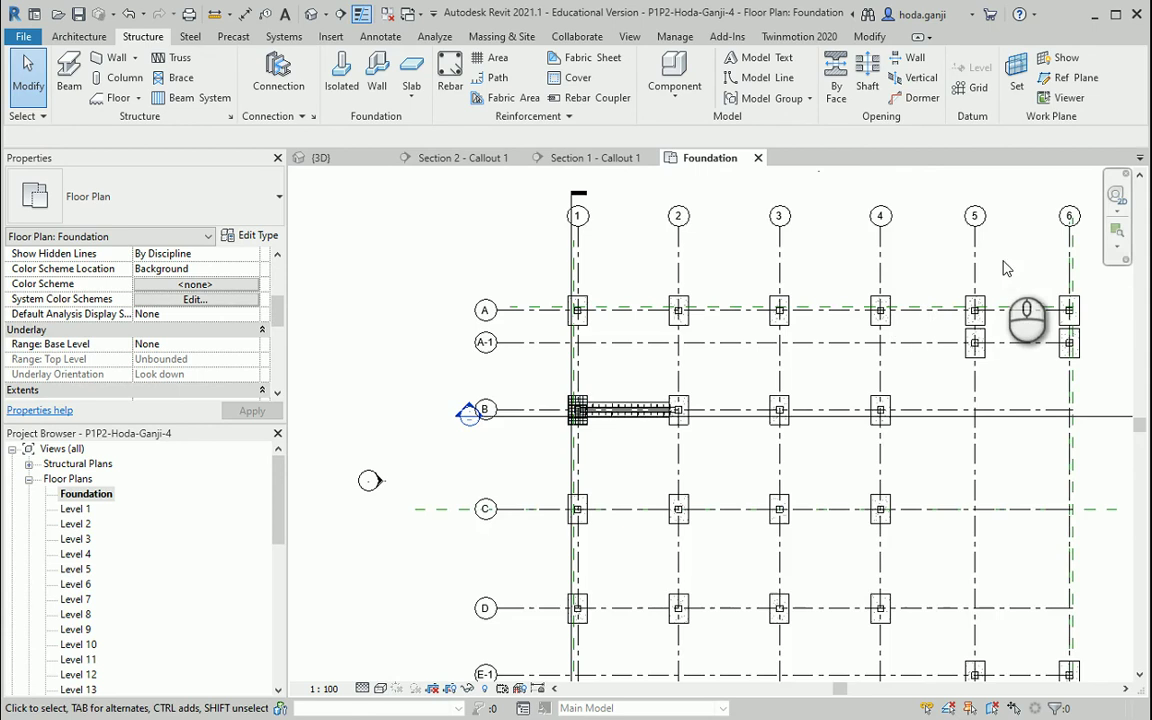
scroll(493, 440, up, 3)
scroll(627, 463, up, 3)
scroll(661, 450, up, 2)
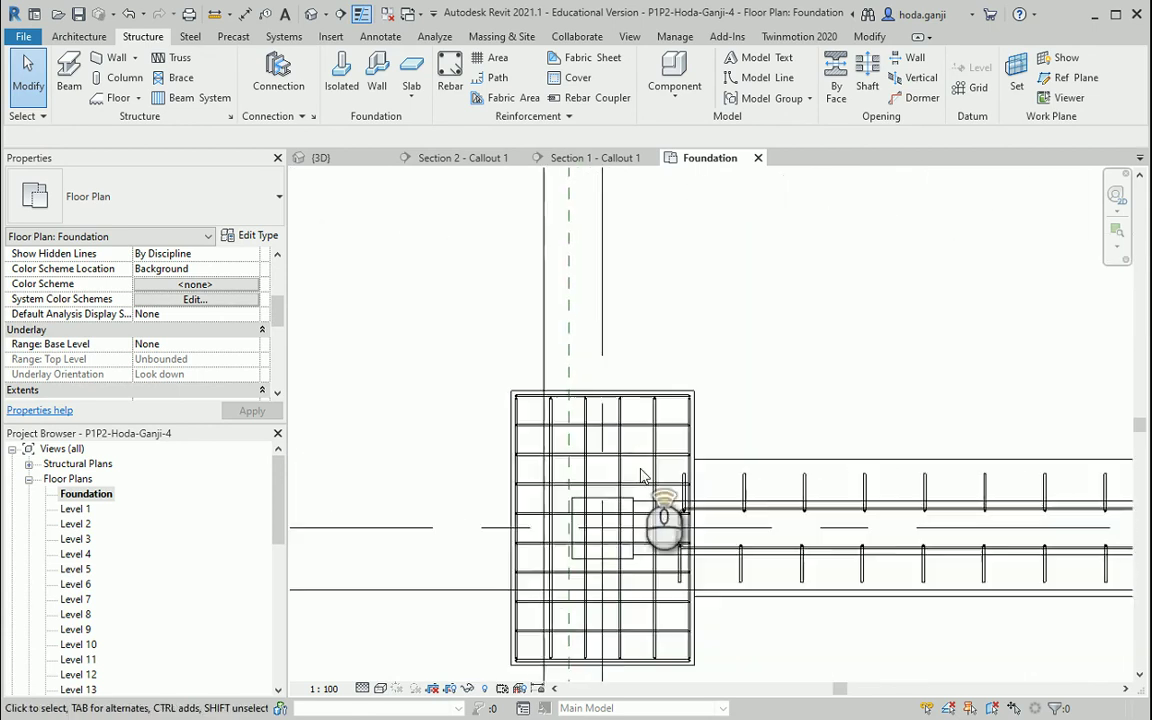
Select both rebar sets of the grid 1/B footing.
click(658, 452)
scroll(665, 420, up, 2)
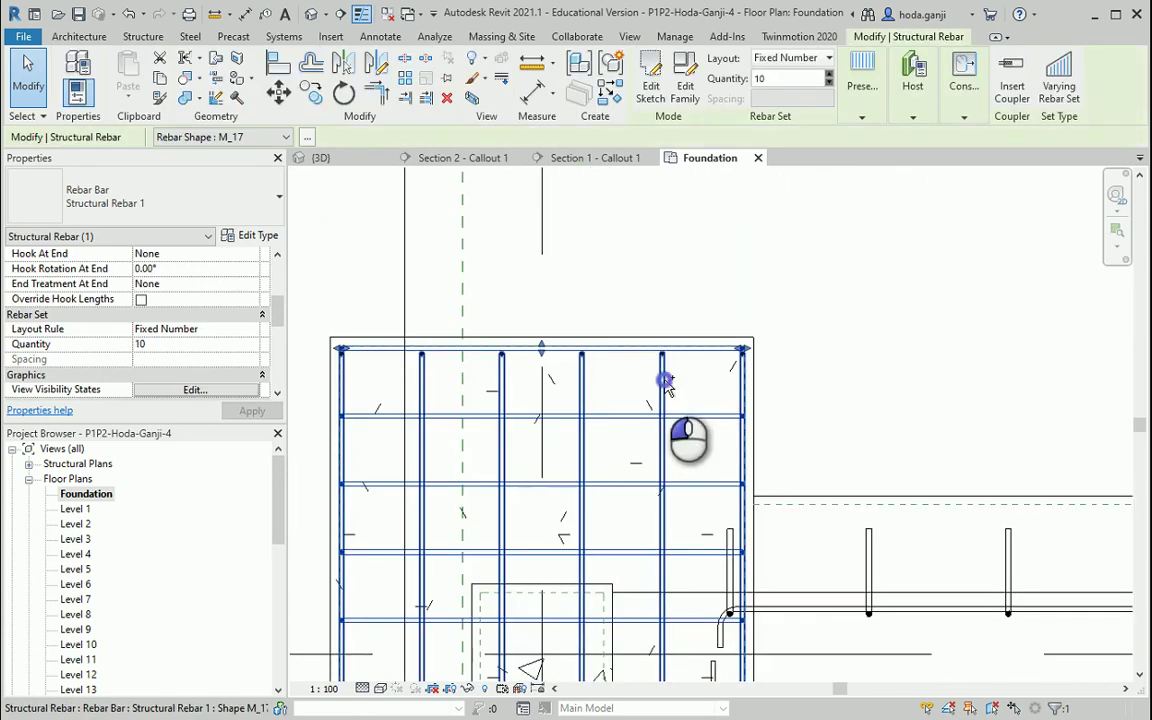
ctrl+click(684, 480)
scroll(690, 478, down, 5)
scroll(720, 360, down, 2)
scroll(722, 432, up, 2)
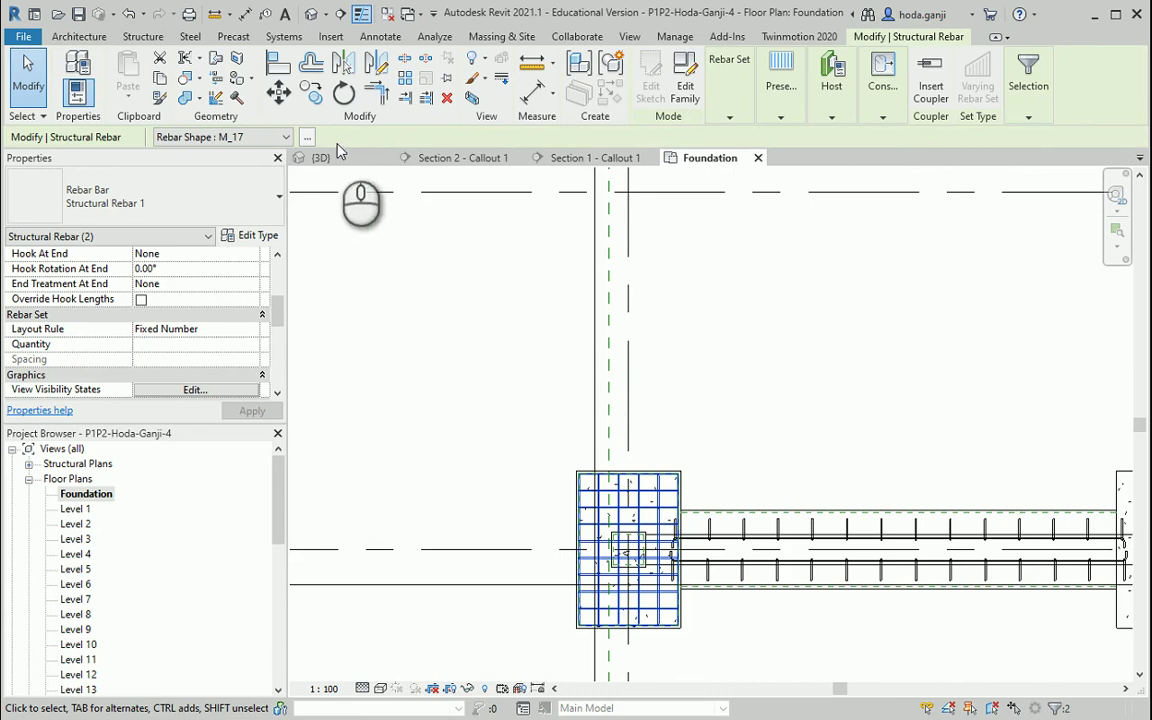
Copy the rebar sets with Multiple from the footing centre onto another footing's centre.
click(312, 92)
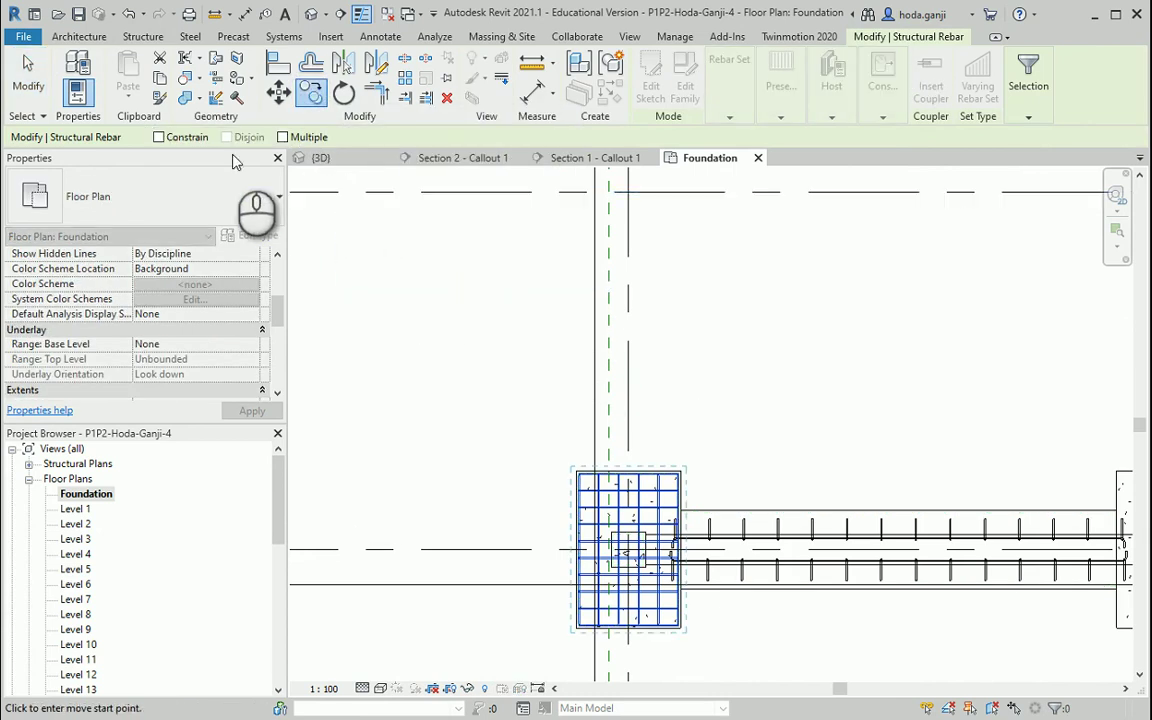
click(283, 137)
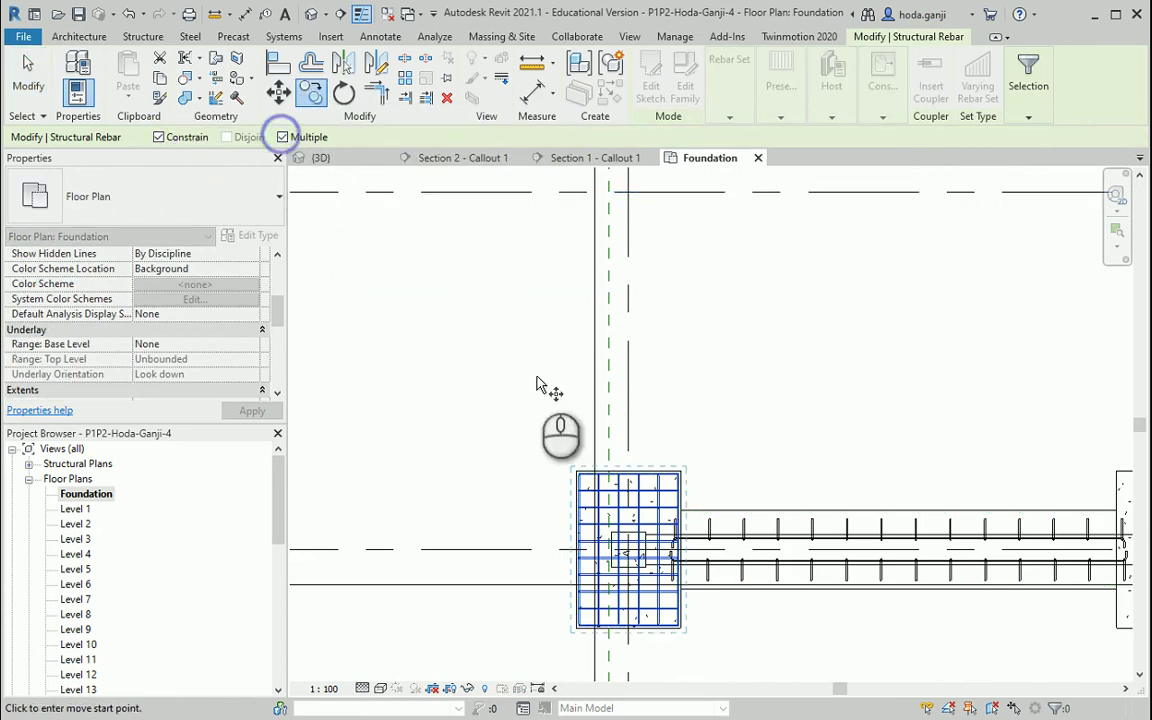
scroll(632, 552, up, 3)
click(627, 530)
scroll(630, 600, down, 4)
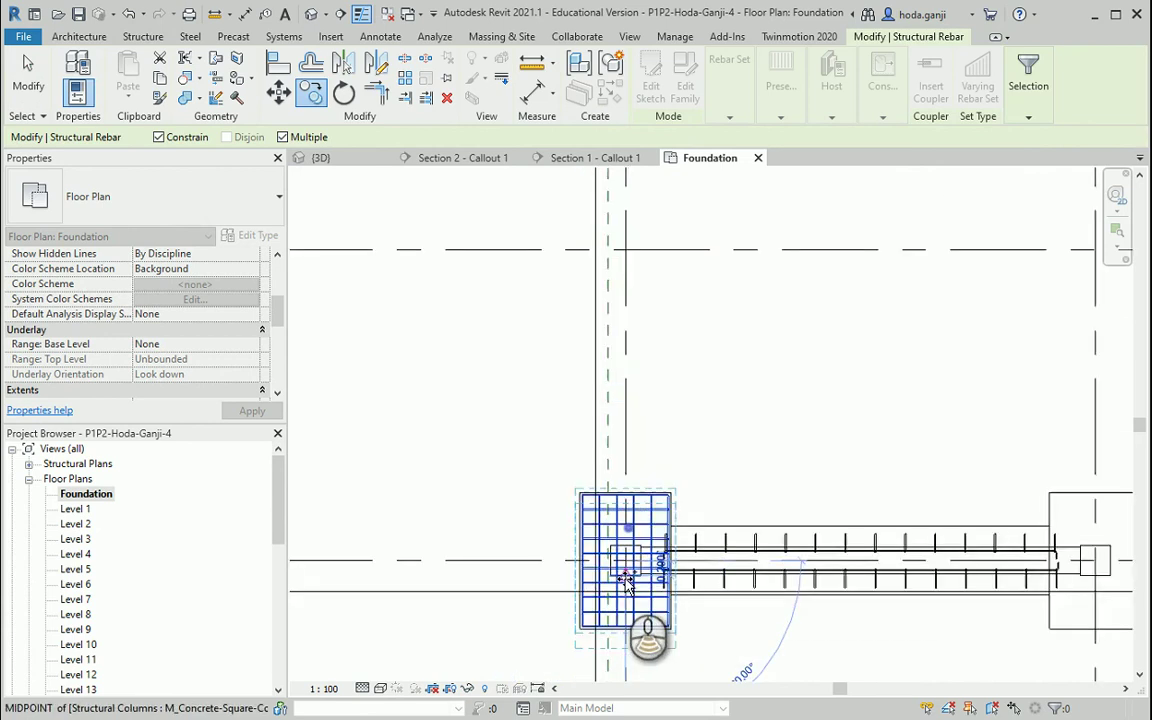
scroll(637, 450, down, 2)
scroll(648, 398, up, 5)
scroll(582, 358, up, 2)
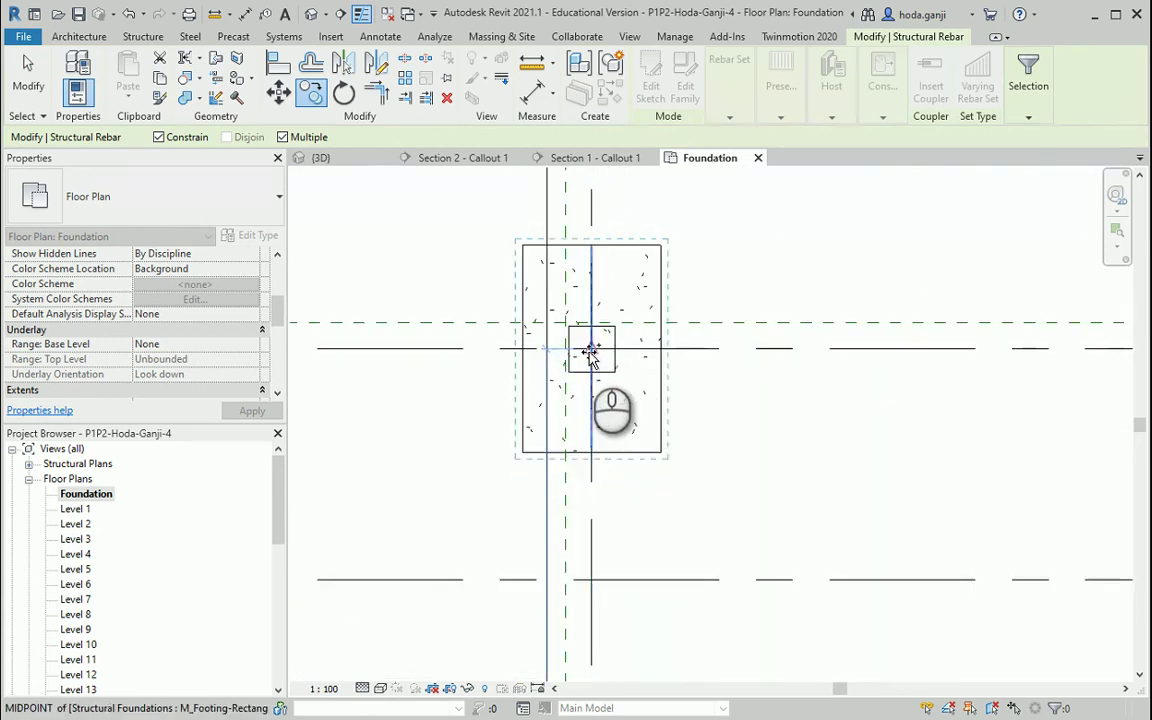
click(582, 358)
scroll(823, 276, down, 5)
scroll(818, 458, down, 2)
scroll(818, 458, up, 5)
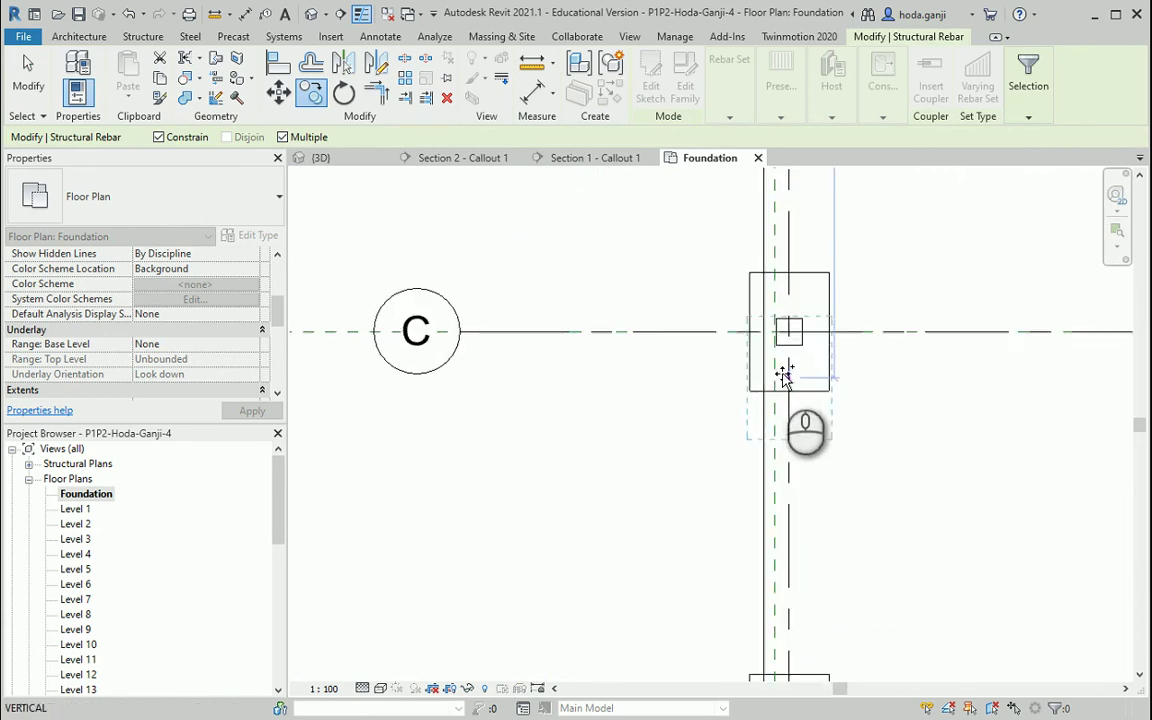